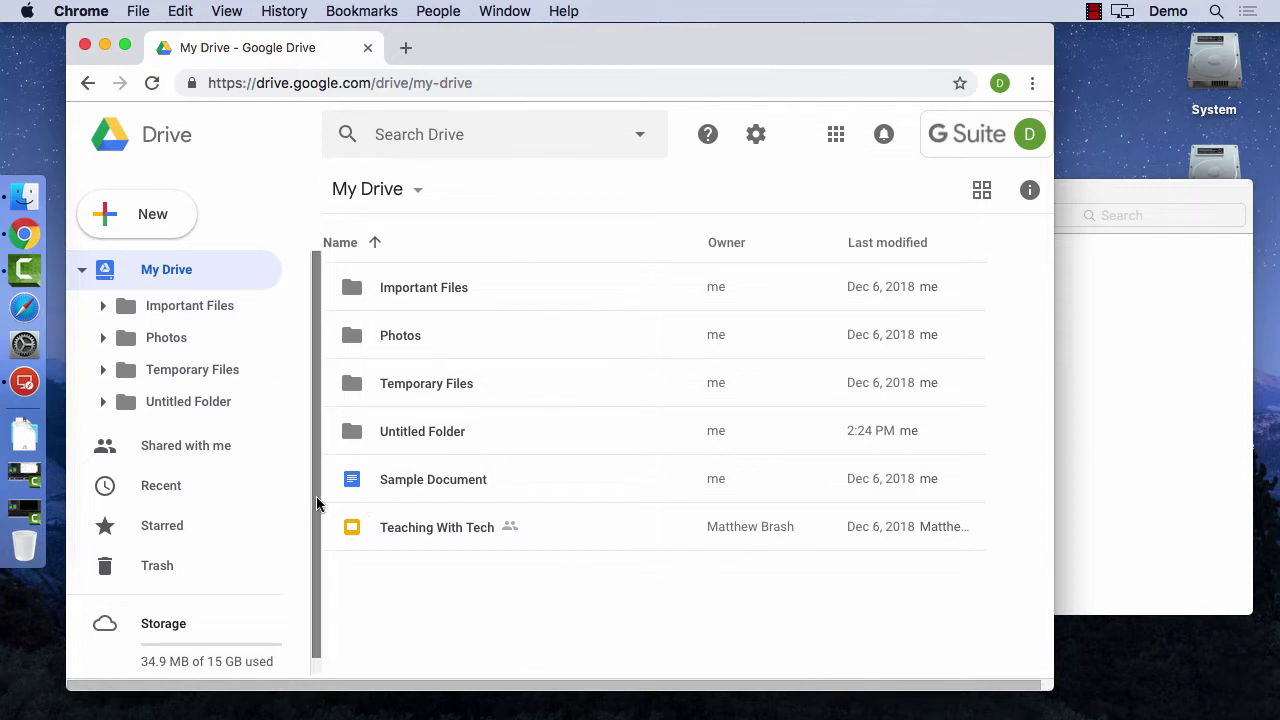
# - Preview the two MPM2D .docx files in Finder's Temp folder, then return to Drive
pyautogui.moveTo(323, 494)
pyautogui.mouseDown()
pyautogui.moveTo(366, 486)
pyautogui.moveTo(324, 490)
pyautogui.mouseUp()
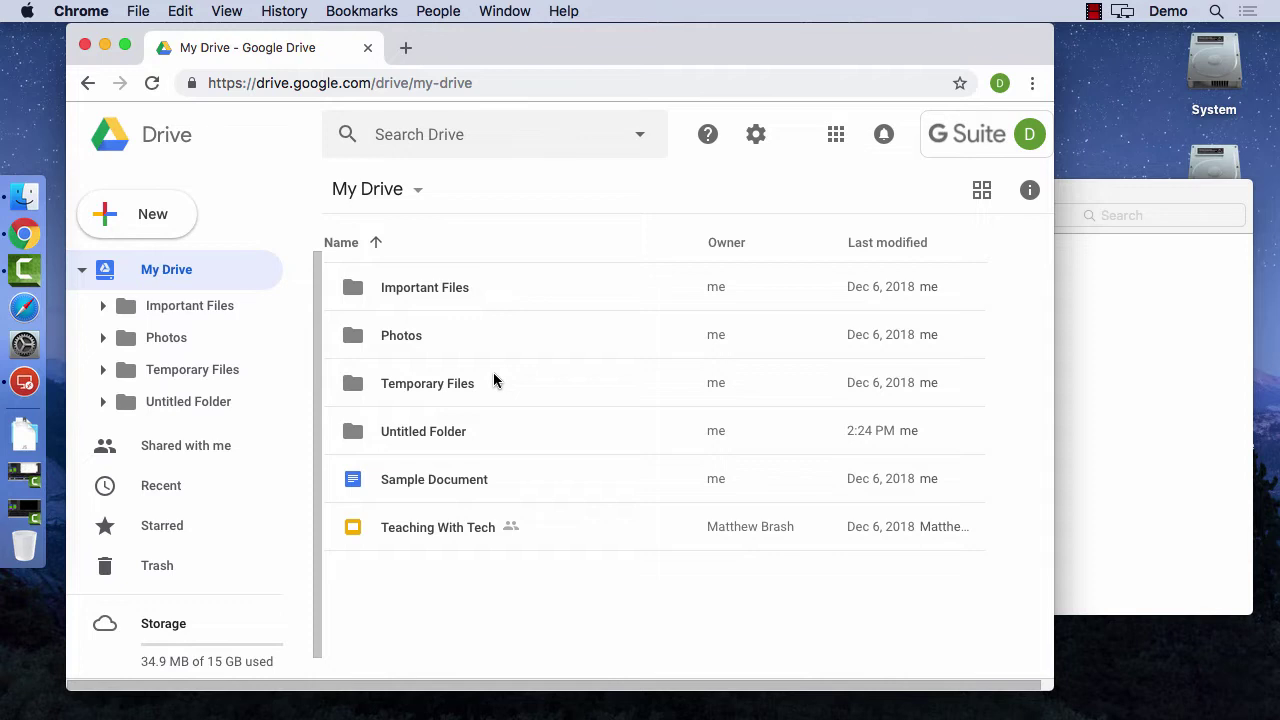
pyautogui.click(1135, 378)
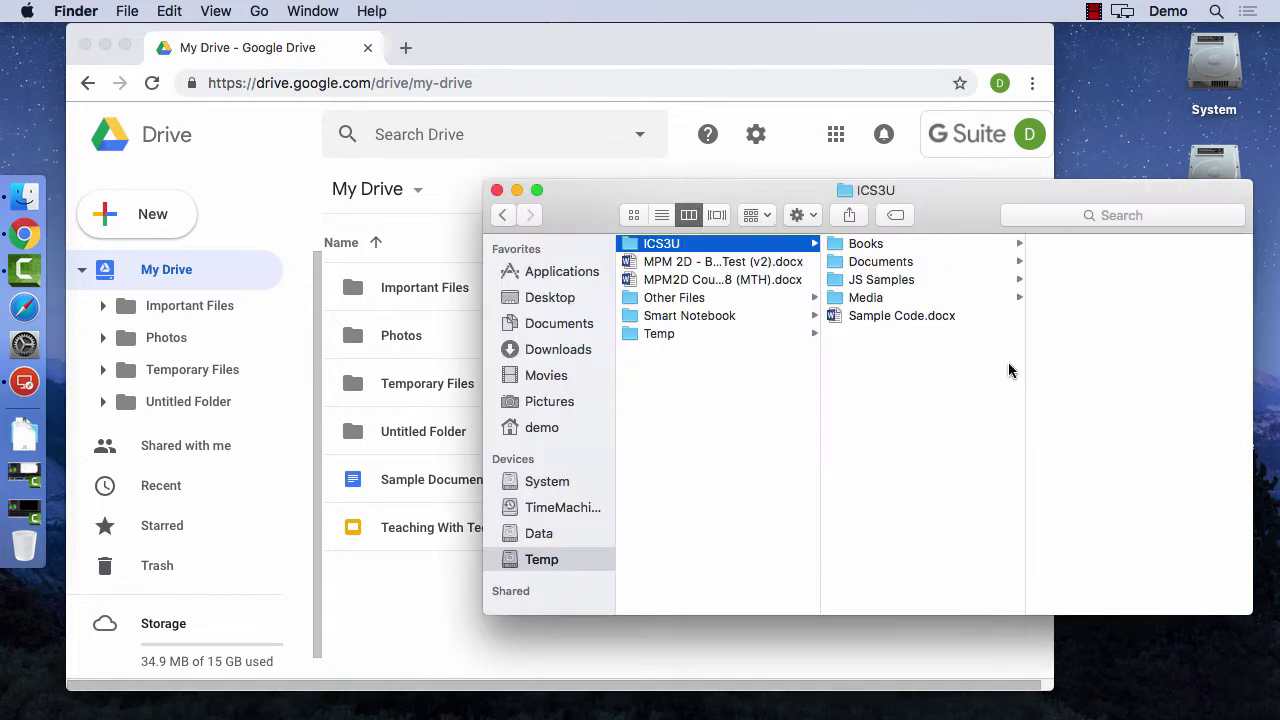
pyautogui.click(680, 264)
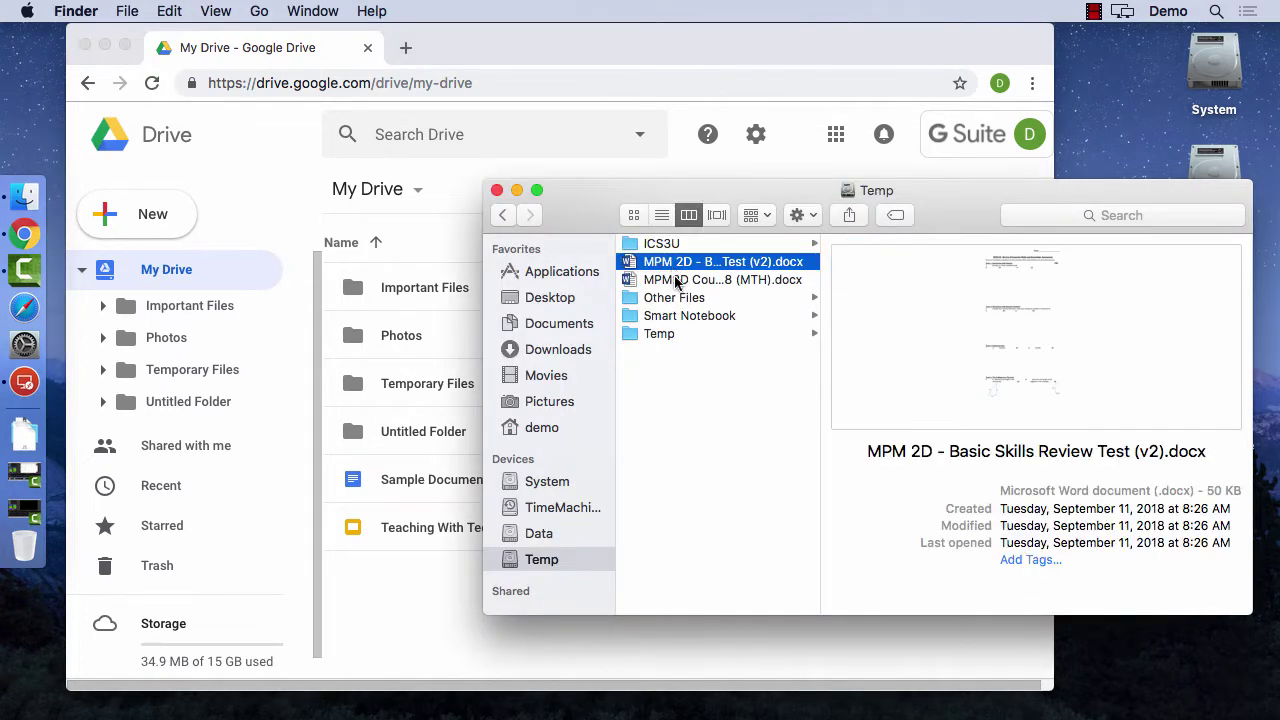
pyautogui.click(676, 282)
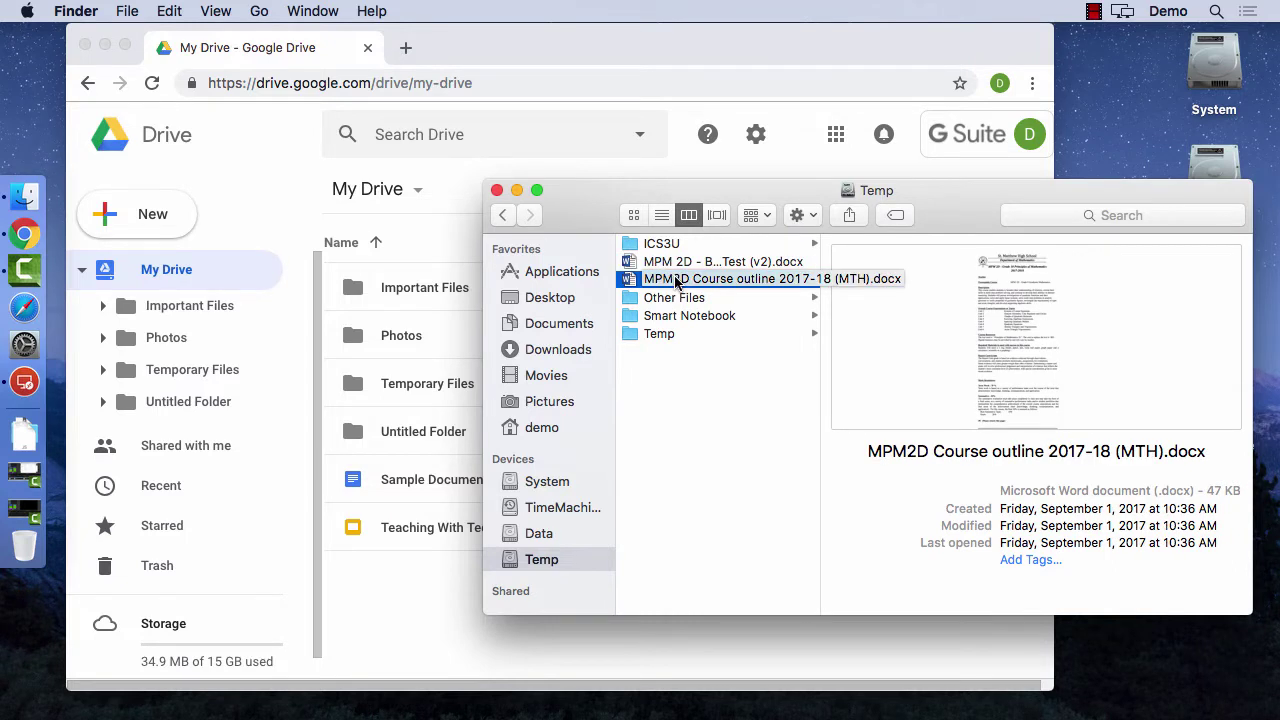
pyautogui.click(740, 168)
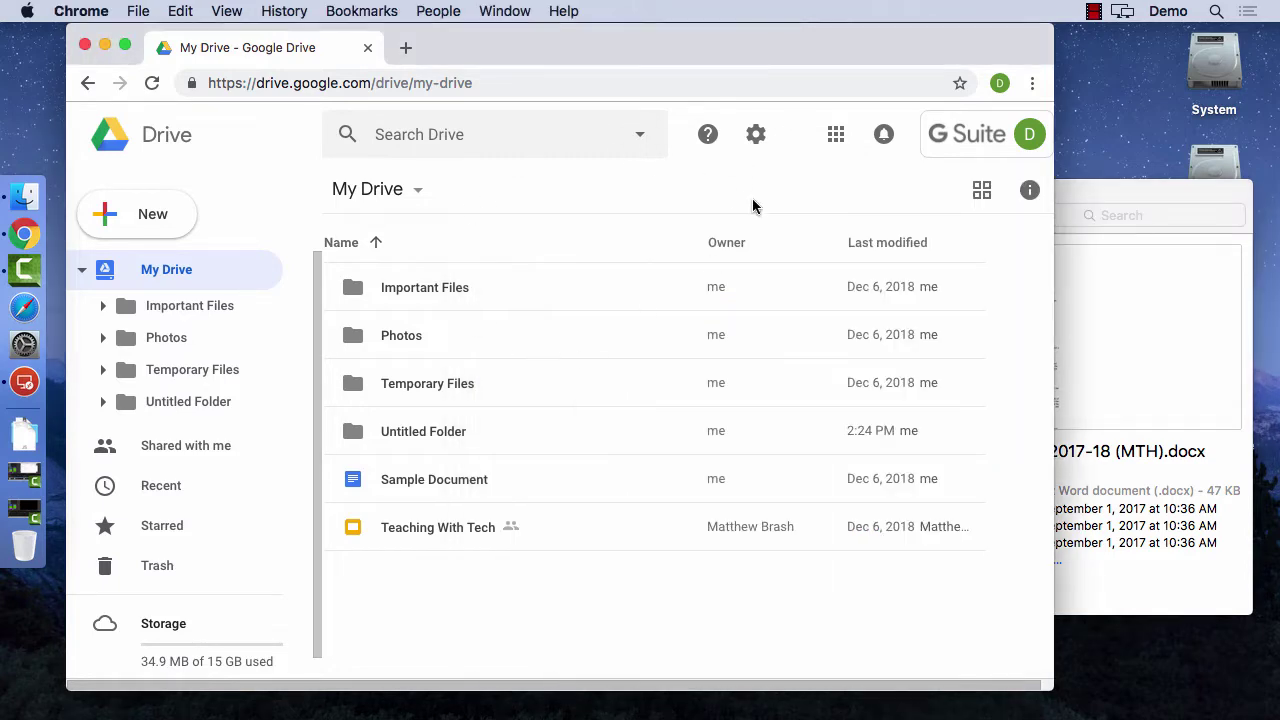
# - Turn off 'Convert uploaded files to Google Docs editor format' in Drive settings
pyautogui.click(756, 138)
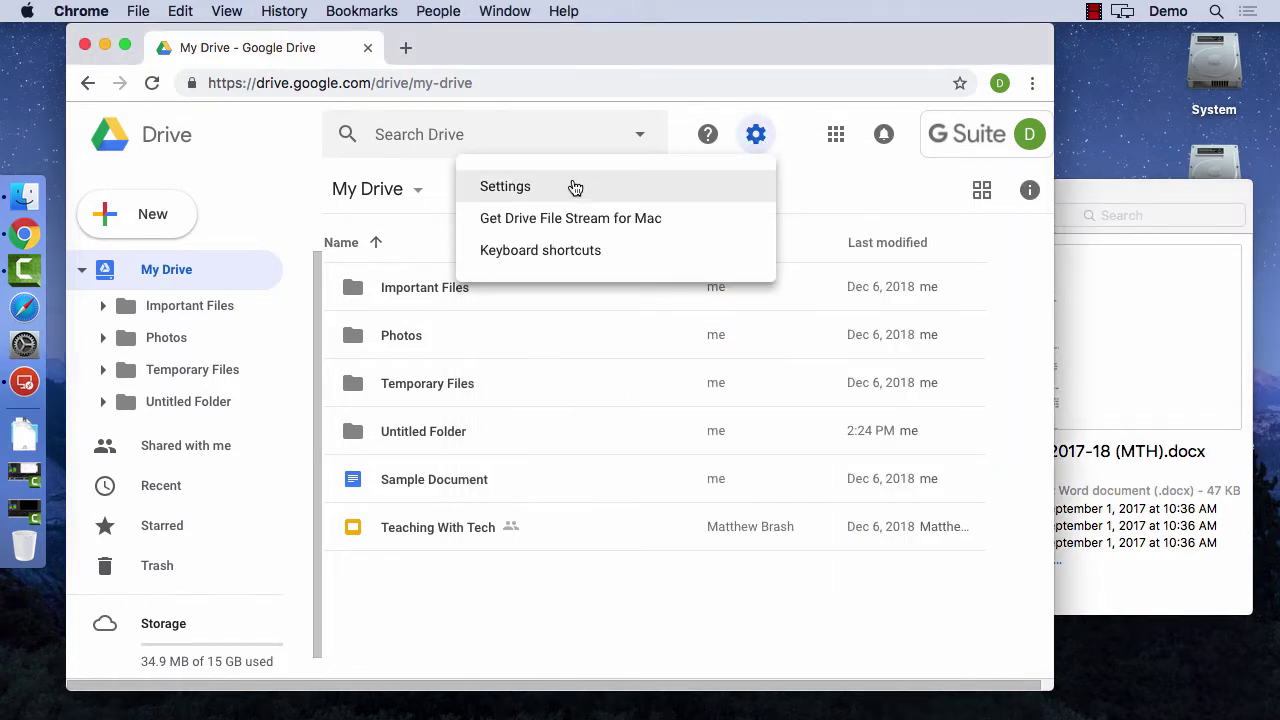
pyautogui.click(567, 187)
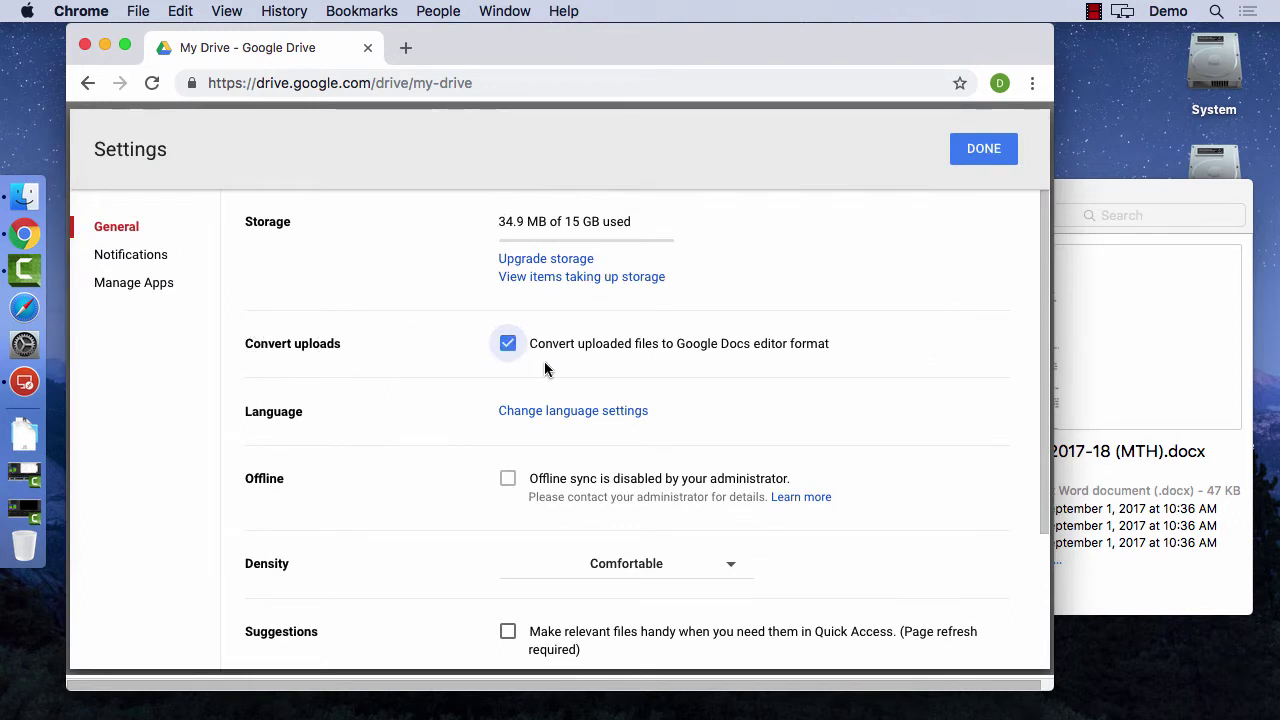
pyautogui.click(962, 162)
pyautogui.click(757, 140)
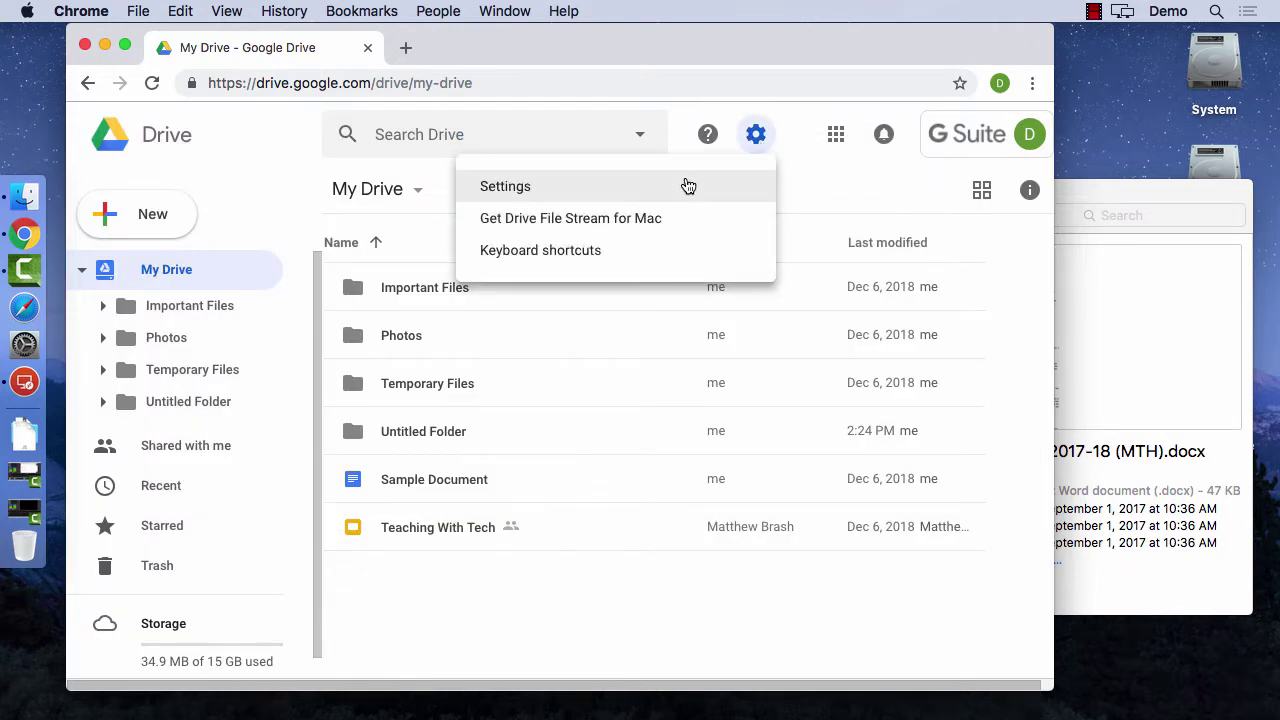
pyautogui.click(690, 186)
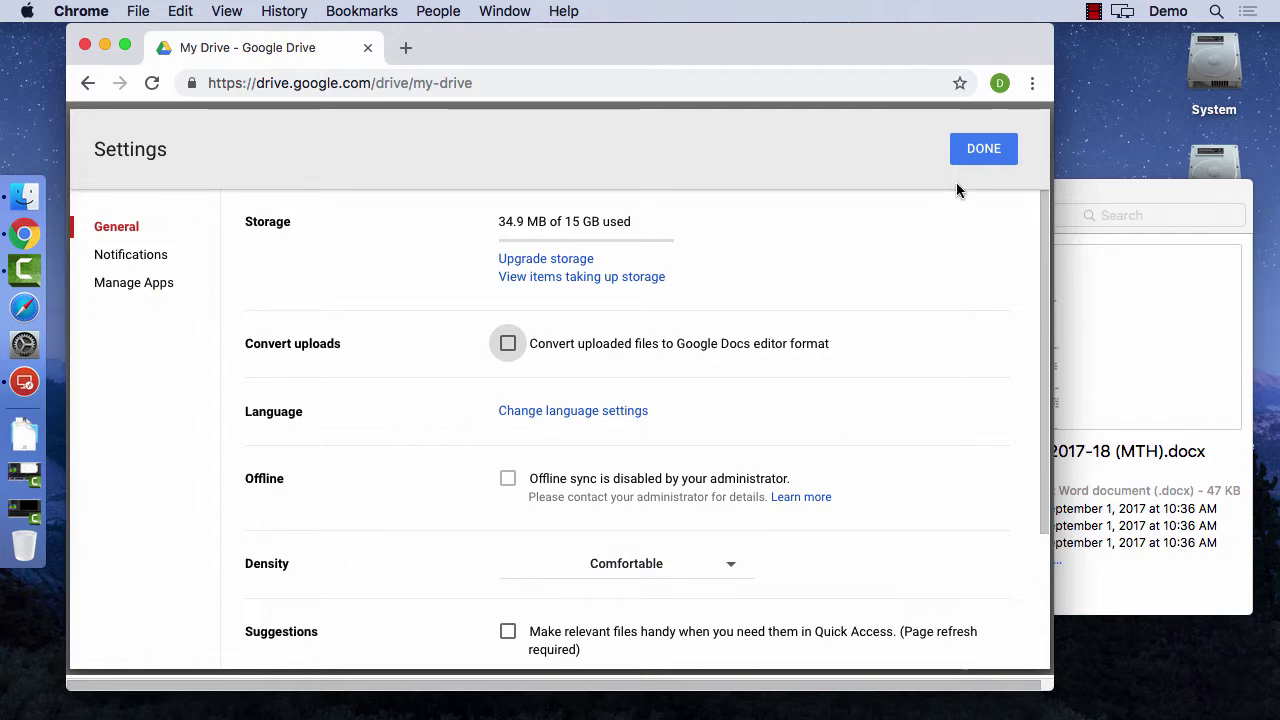
pyautogui.click(978, 152)
pyautogui.click(1076, 187)
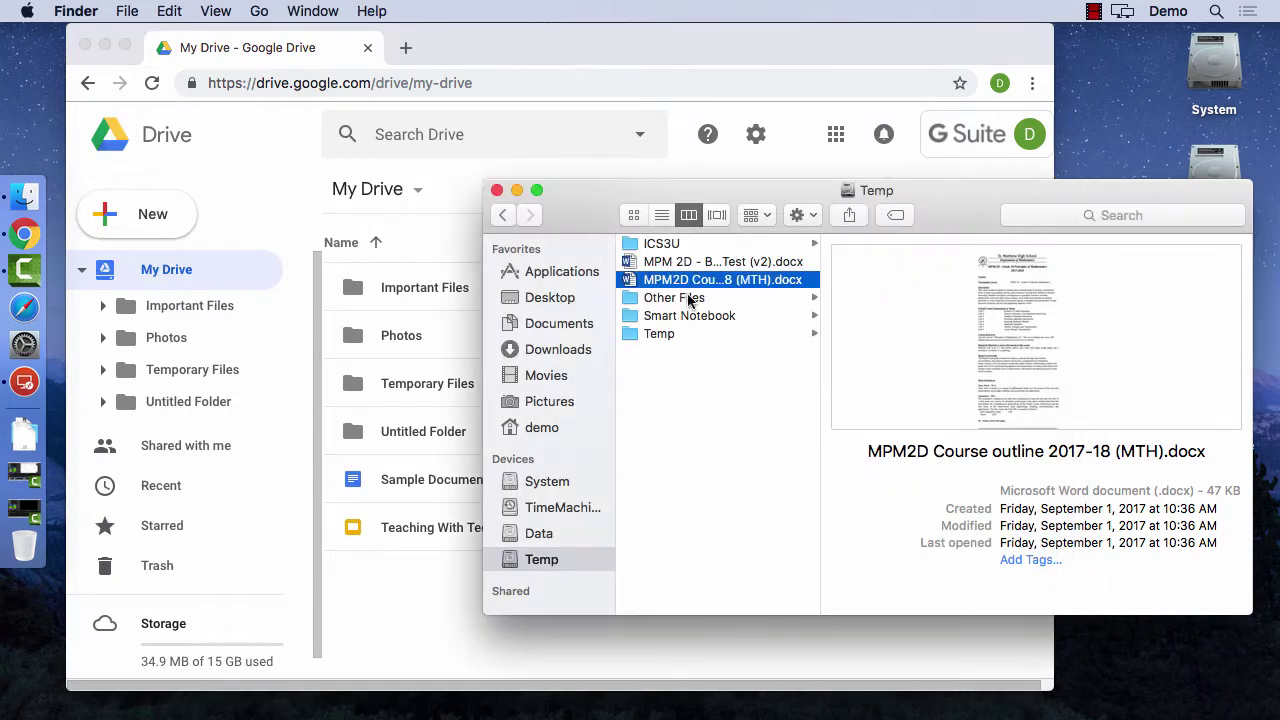
# - Drag MPM2D Course outline 2017-18 (MTH).docx from Finder into My Drive and preview it
pyautogui.moveTo(689, 280); pyautogui.dragTo(437, 586)
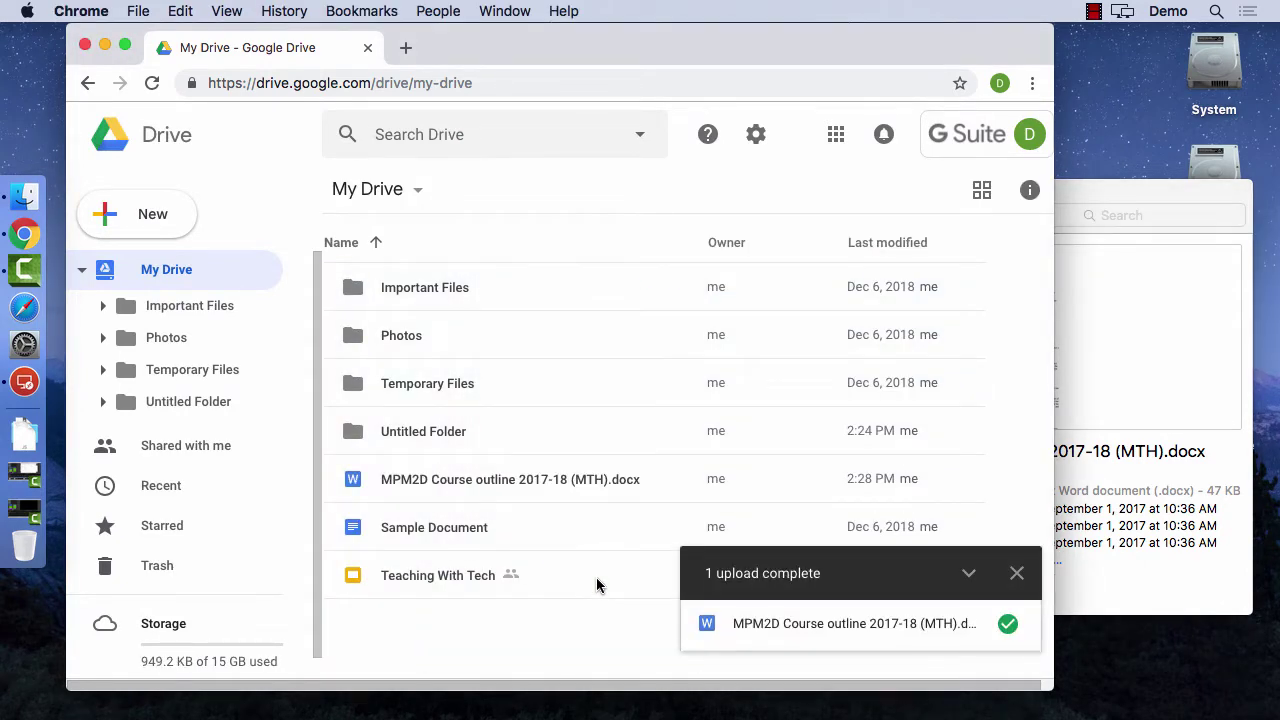
pyautogui.click(550, 490)
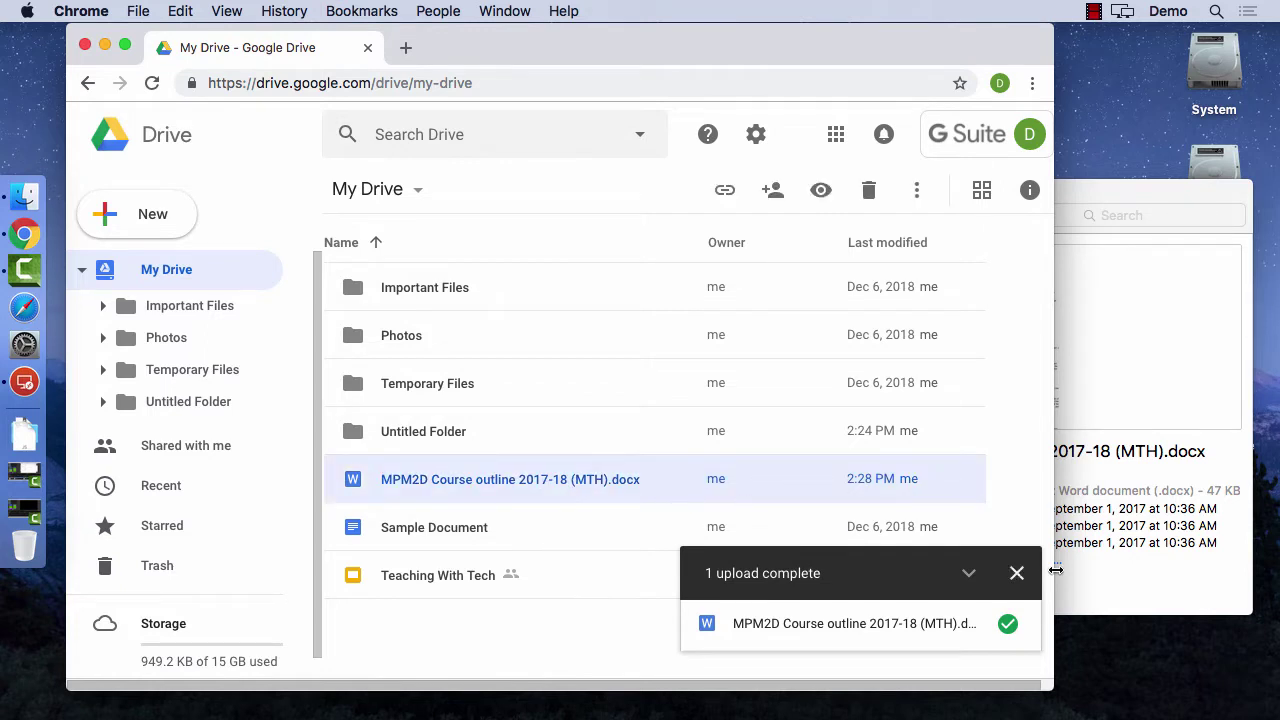
pyautogui.click(1017, 573)
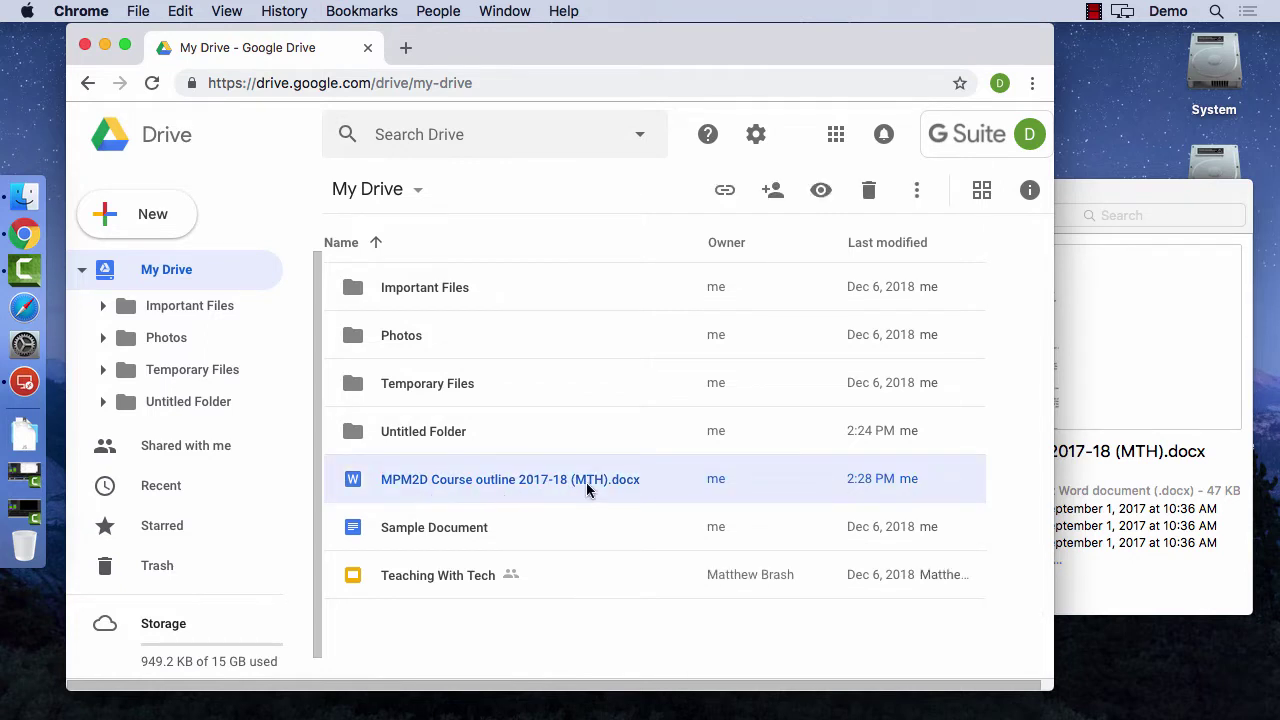
pyautogui.doubleClick(525, 489)
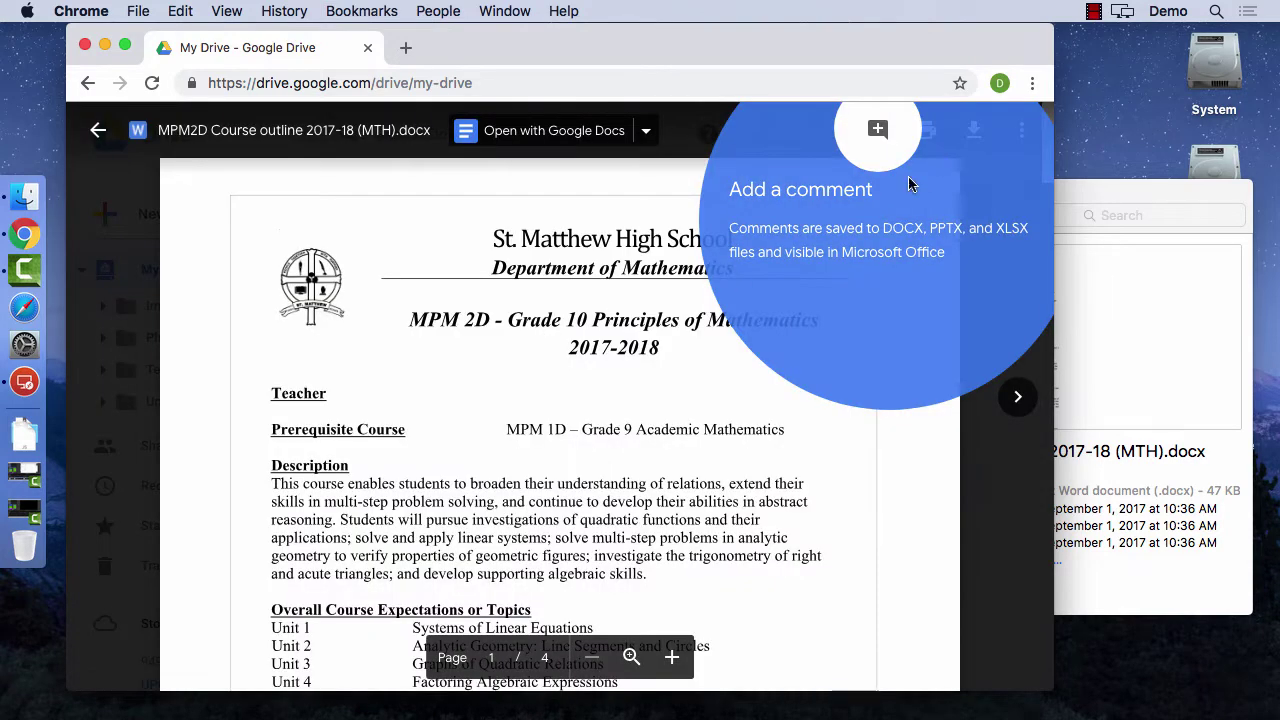
# - Open the .docx with Google Docs to create a Docs copy, then open that copy
pyautogui.click(975, 466)
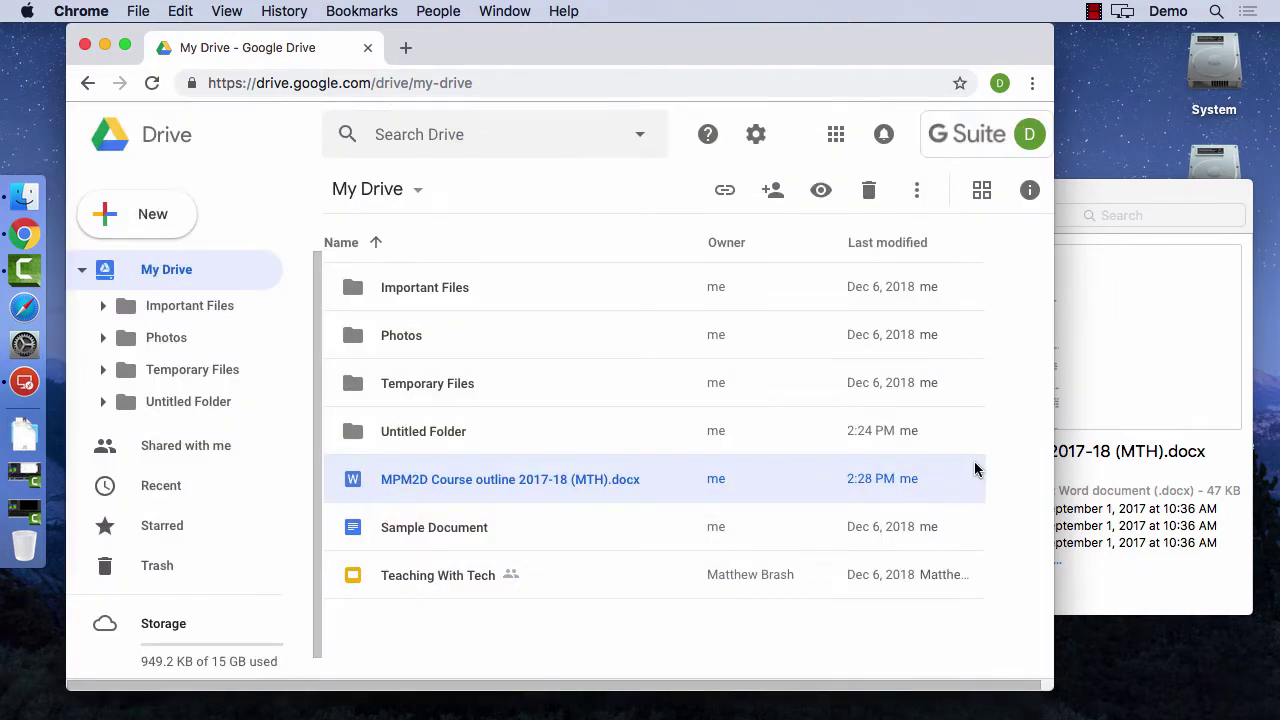
pyautogui.rightClick(512, 486)
pyautogui.moveTo(614, 278)
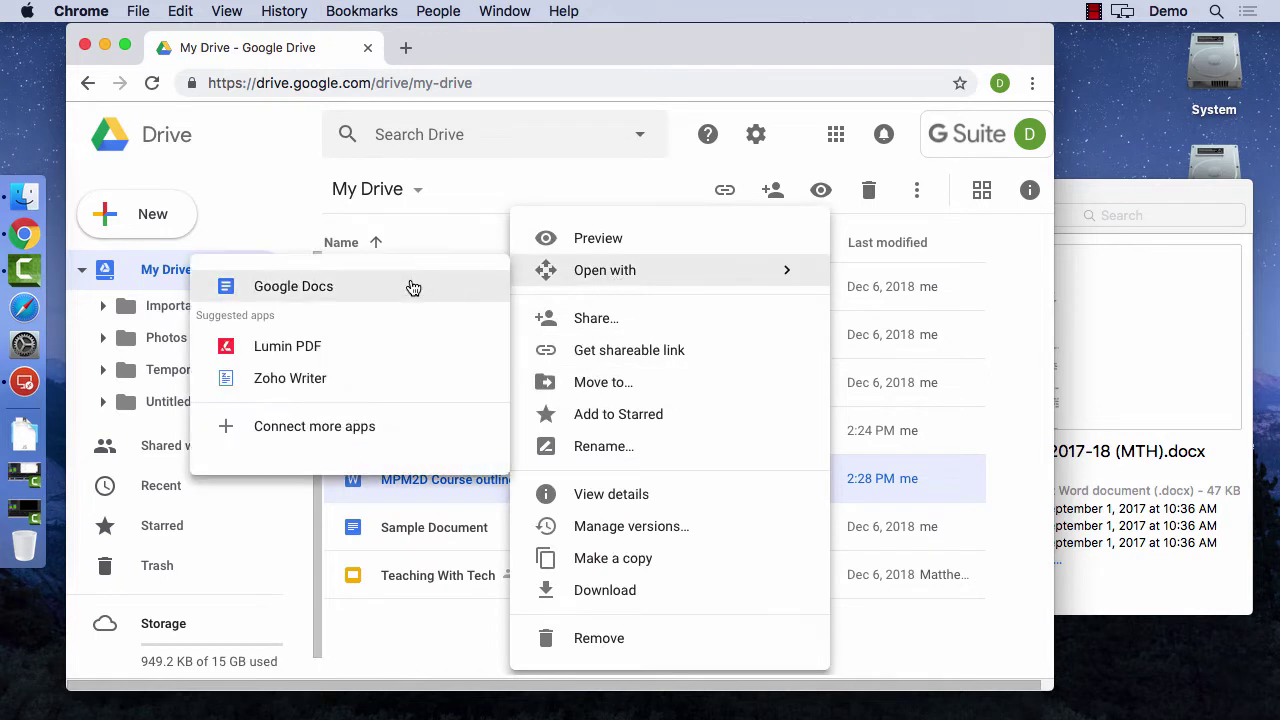
pyautogui.click(410, 285)
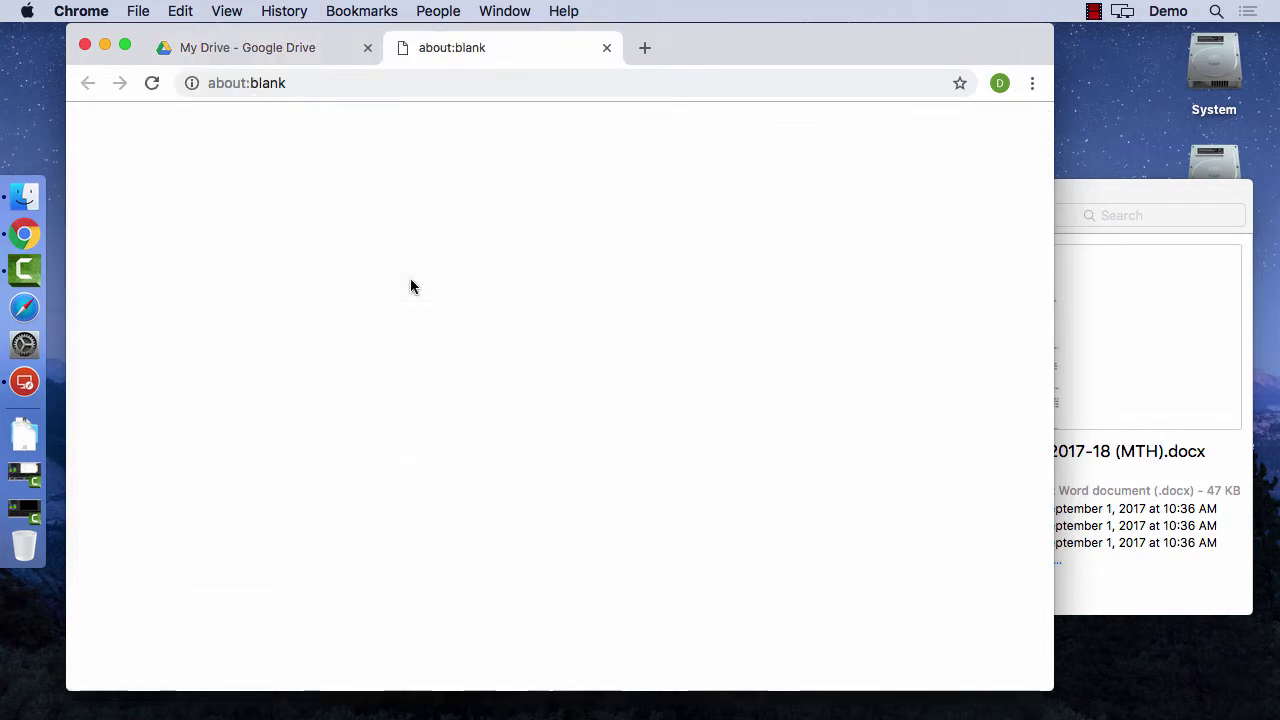
pyautogui.click(606, 48)
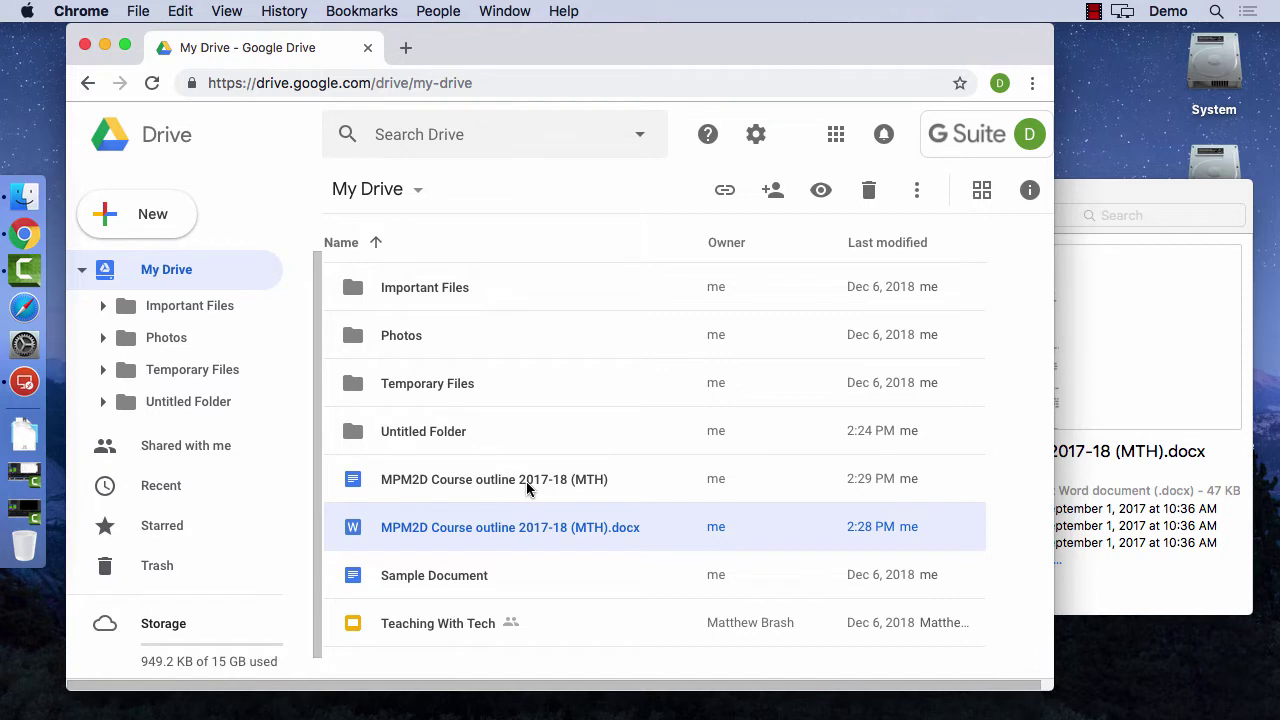
pyautogui.click(503, 486)
pyautogui.doubleClick(469, 487)
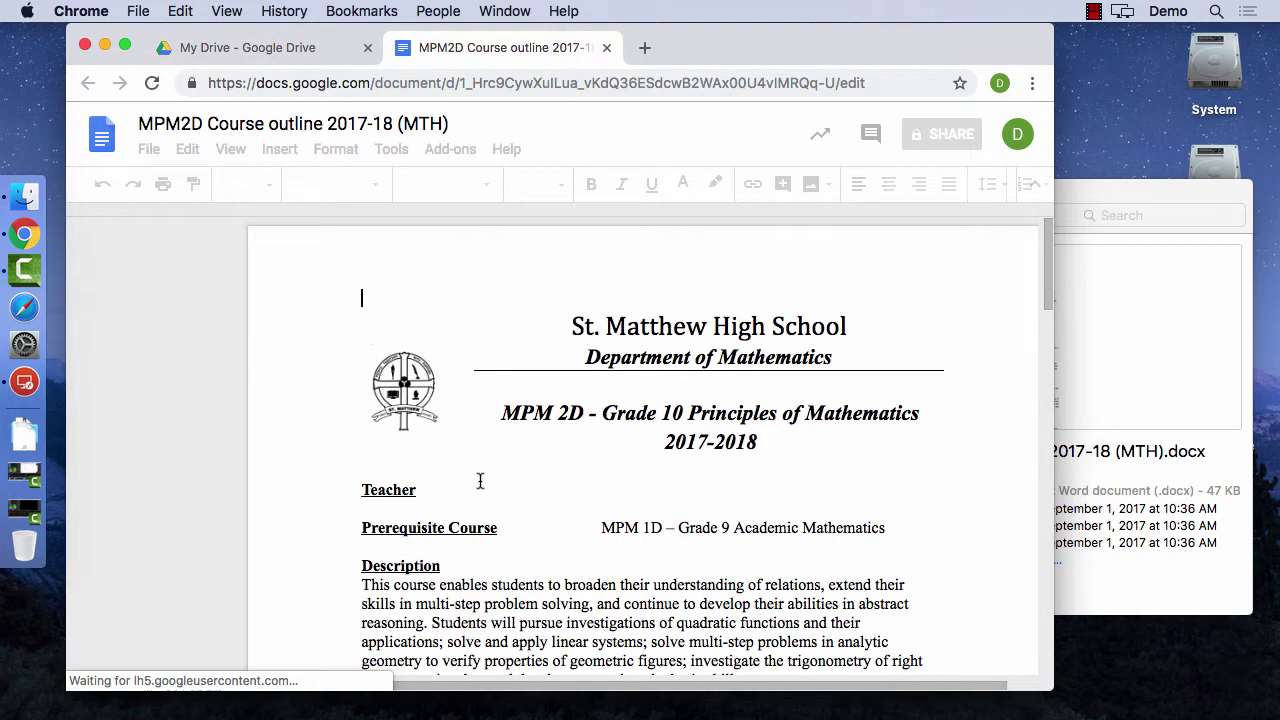
# - Scroll through the converted course outline to check its formatting, then close its tab
pyautogui.scroll(-10, 546, 480)
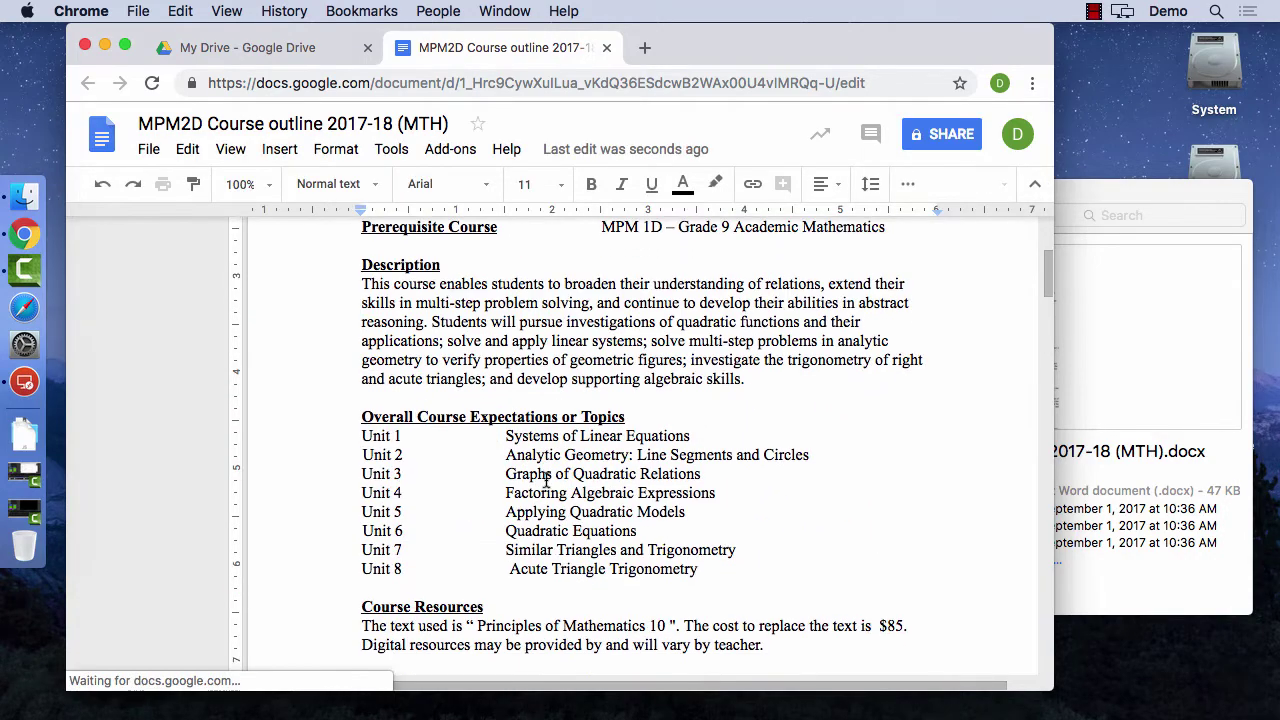
pyautogui.scroll(-5, 546, 482)
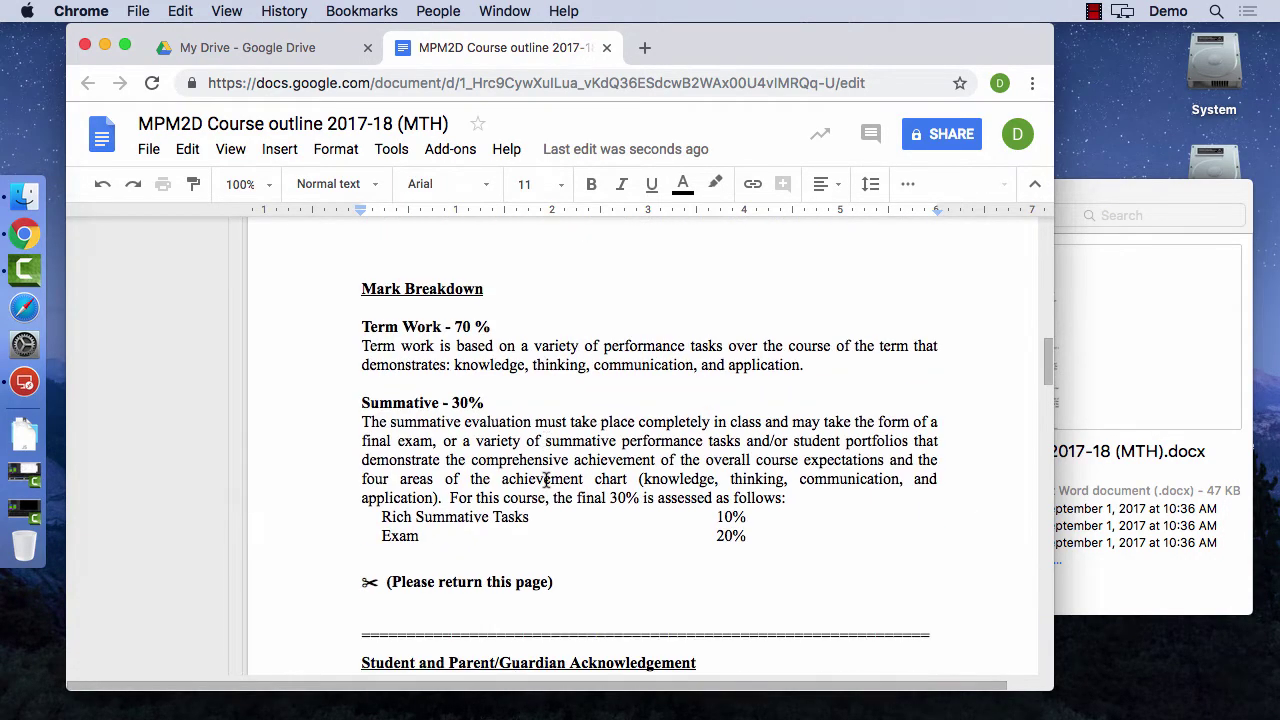
pyautogui.scroll(-10, 546, 480)
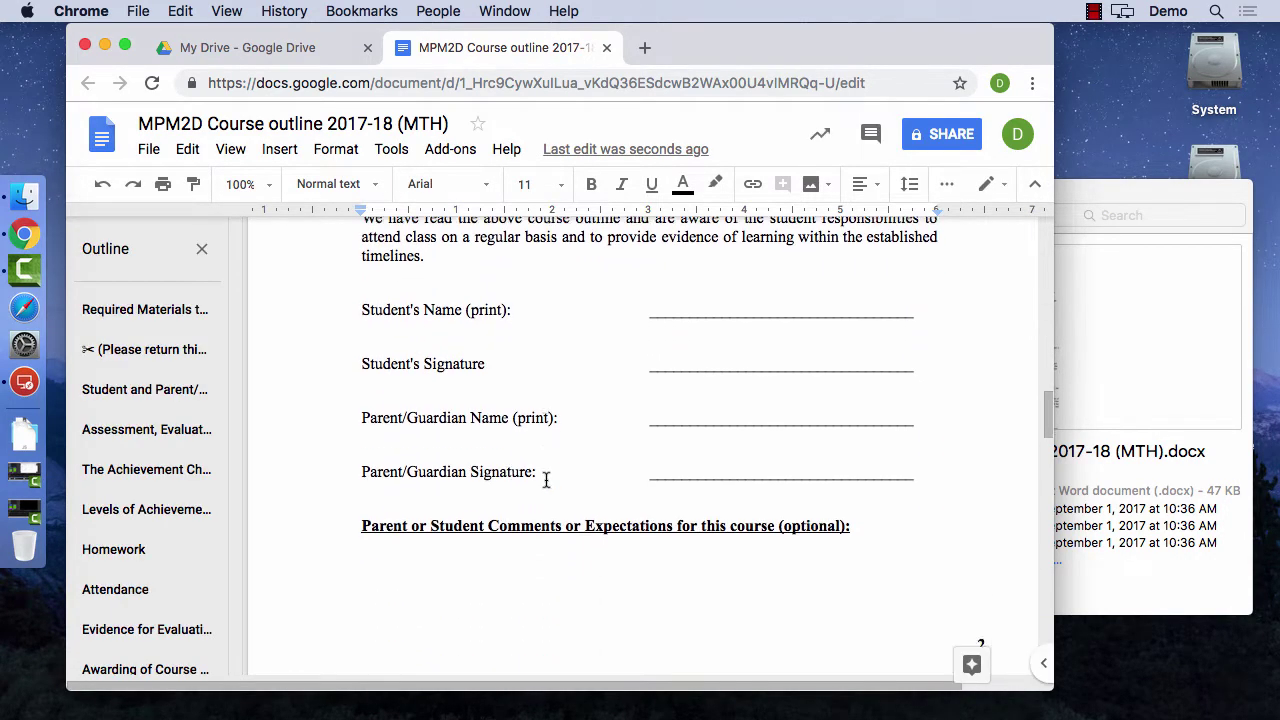
pyautogui.scroll(-15, 546, 480)
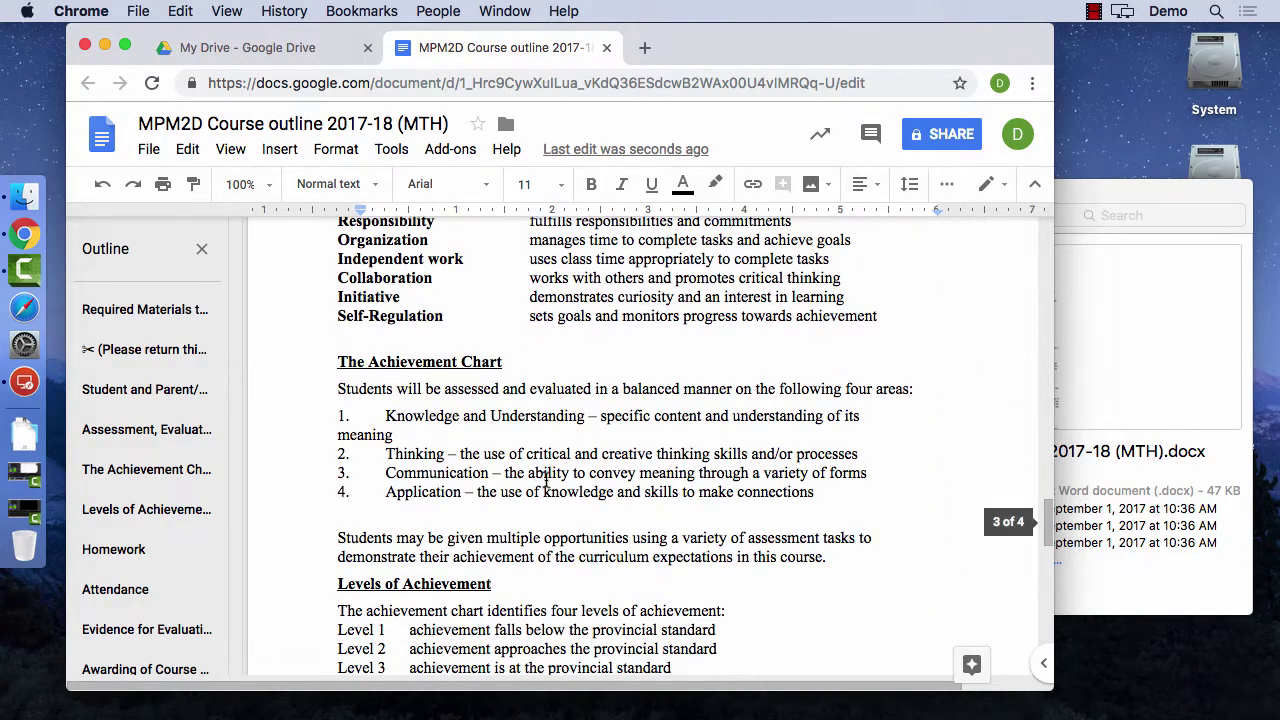
pyautogui.scroll(-5, 546, 480)
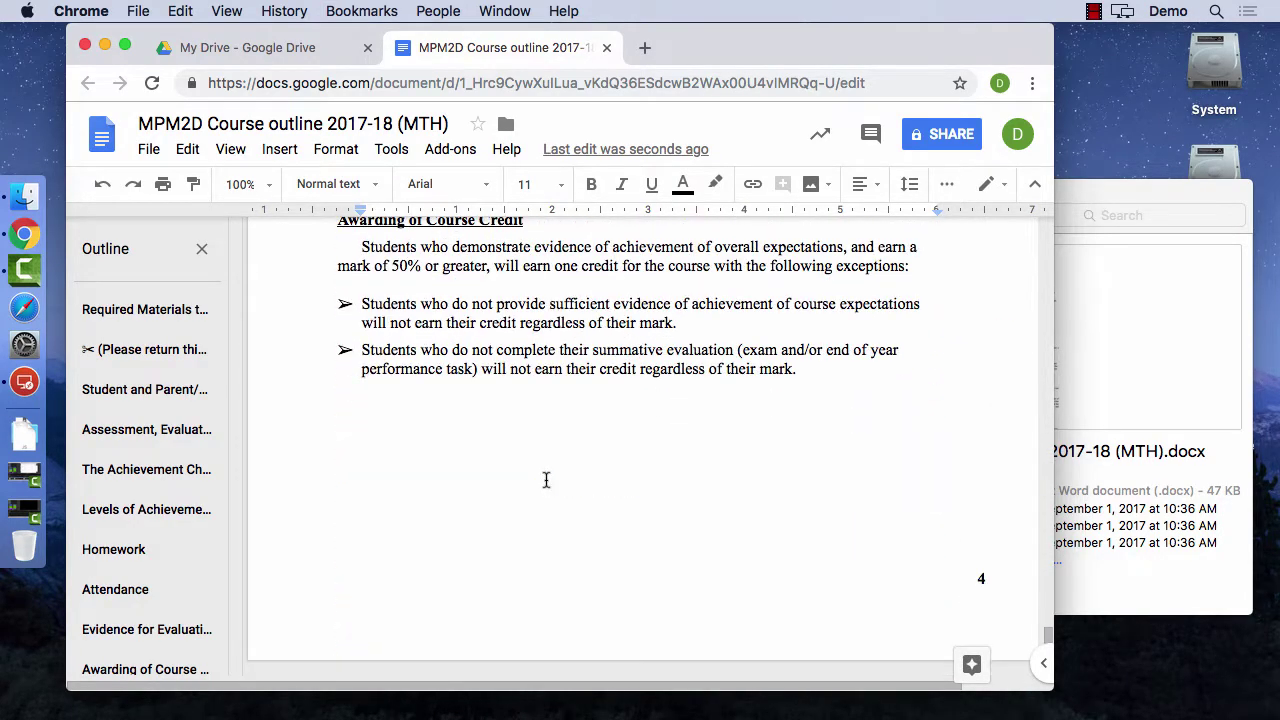
pyautogui.scroll(15, 546, 480)
pyautogui.scroll(20, 546, 480)
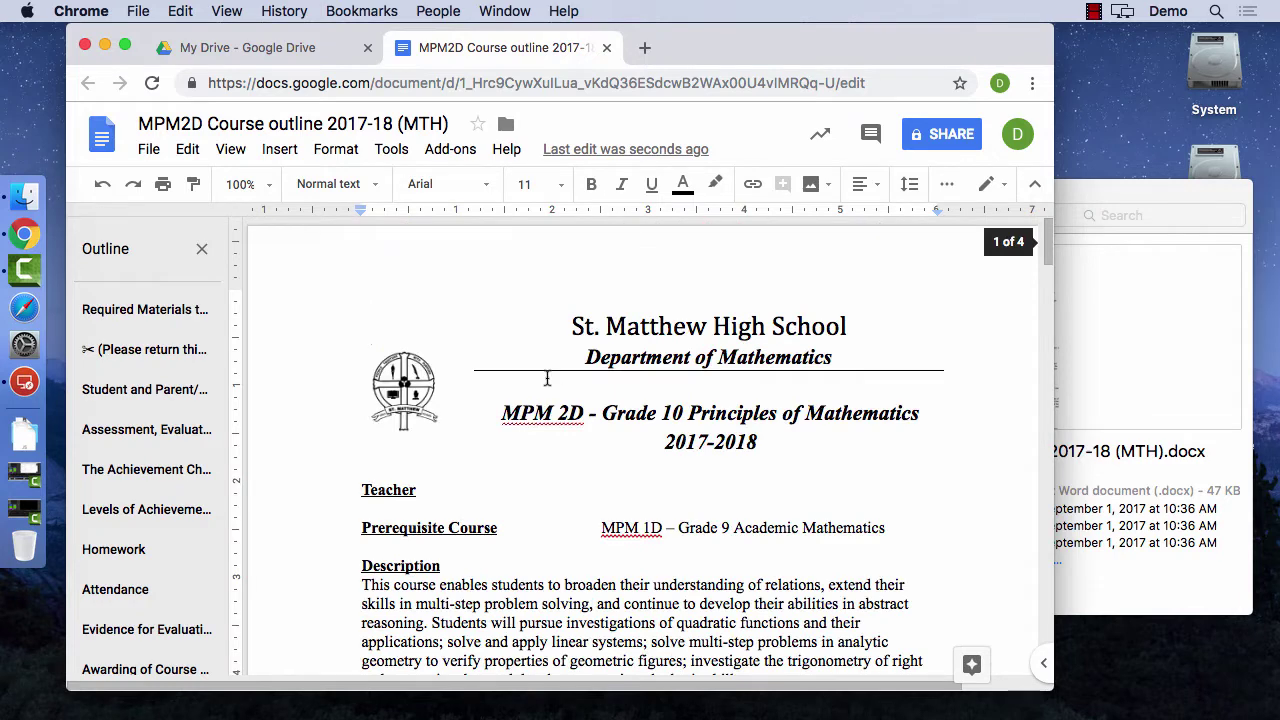
pyautogui.click(606, 47)
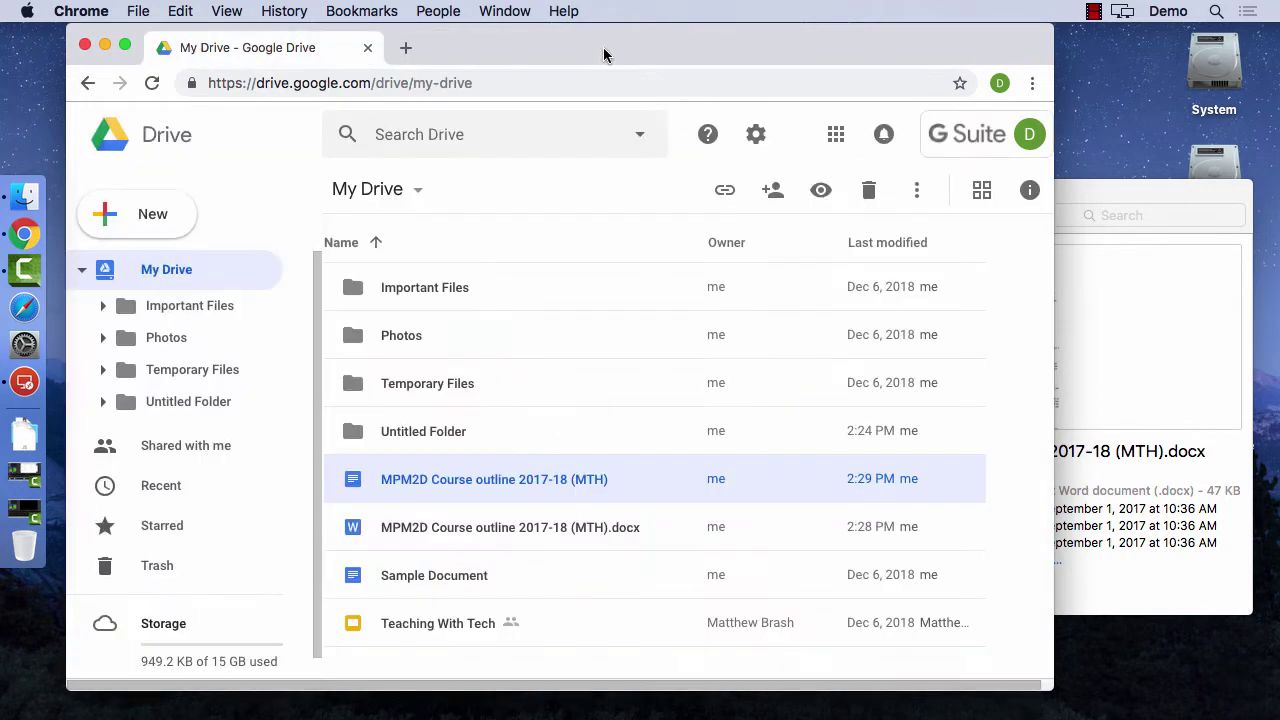
# - Delete the converted MPM2D Google Doc and then the uploaded .docx from My Drive
pyautogui.click(565, 441)
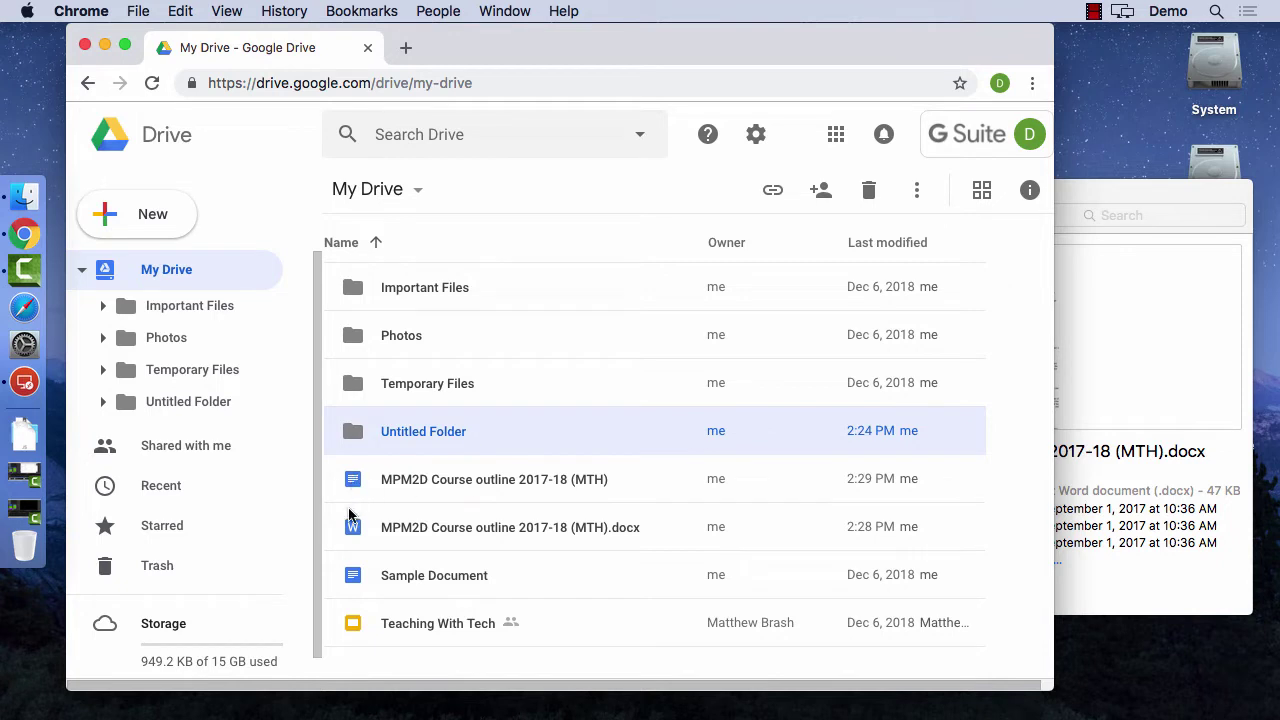
pyautogui.click(608, 477)
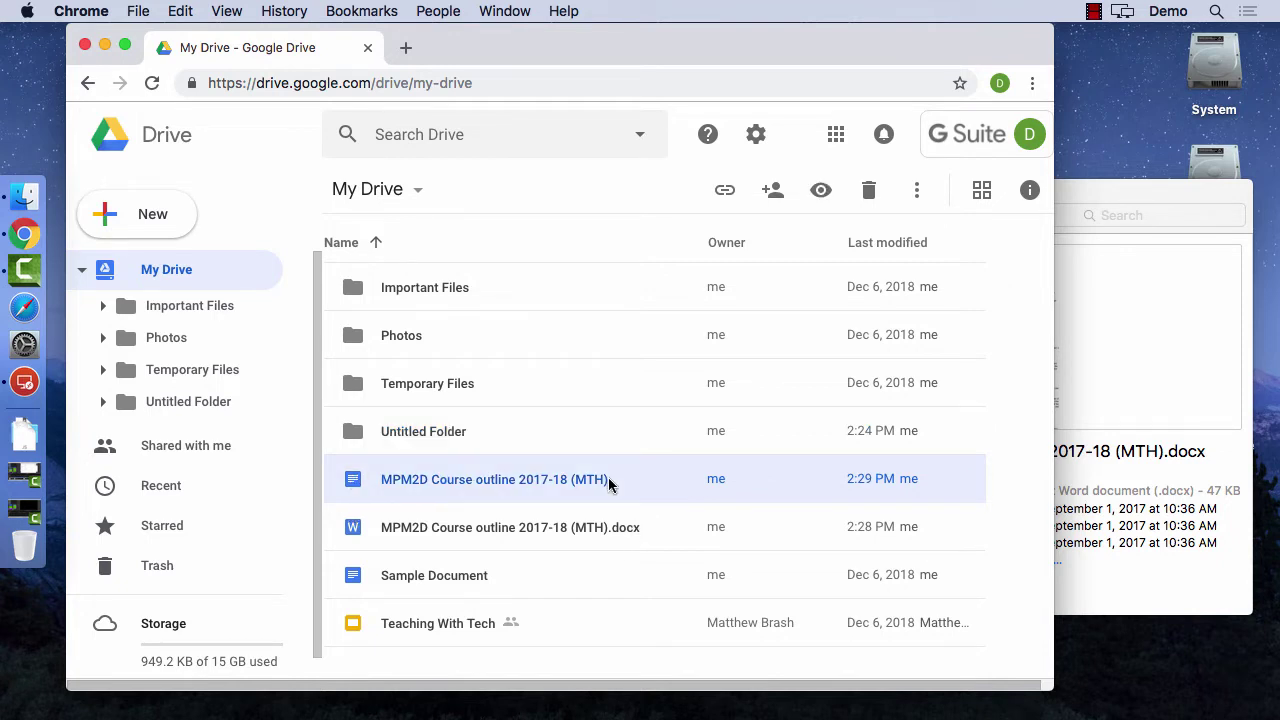
pyautogui.press('Delete')
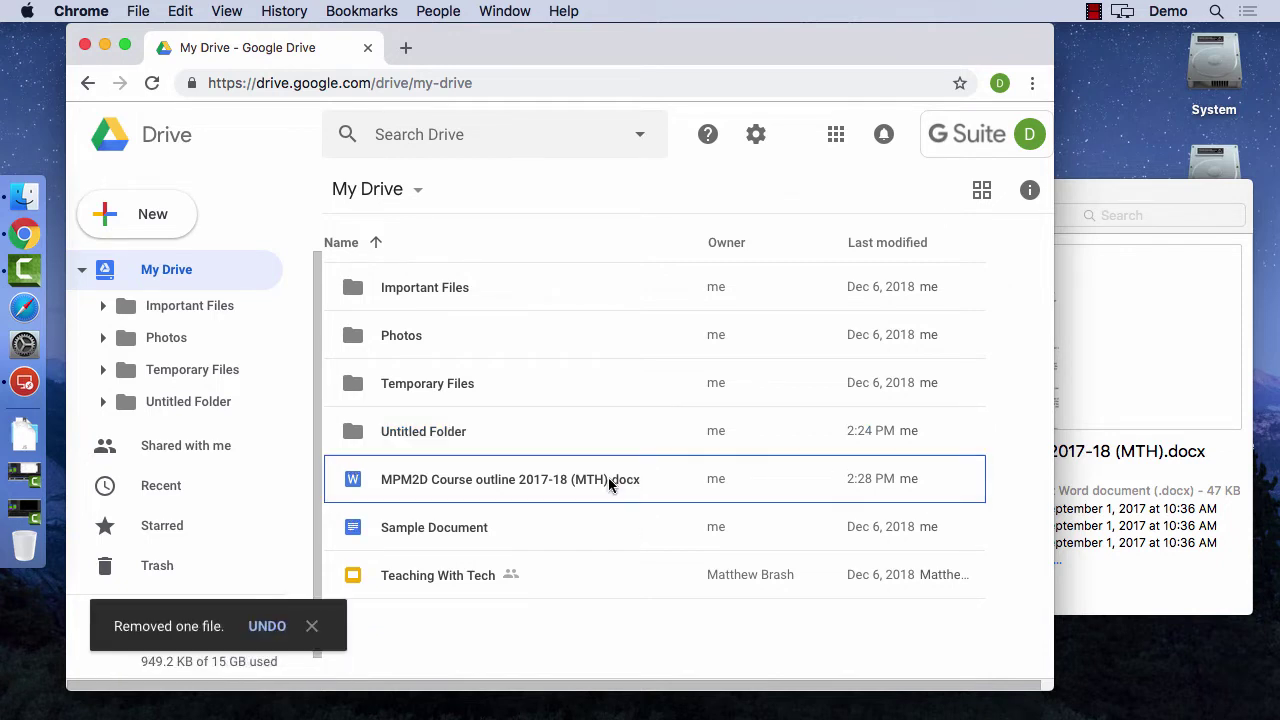
pyautogui.click(608, 485)
pyautogui.press('Delete')
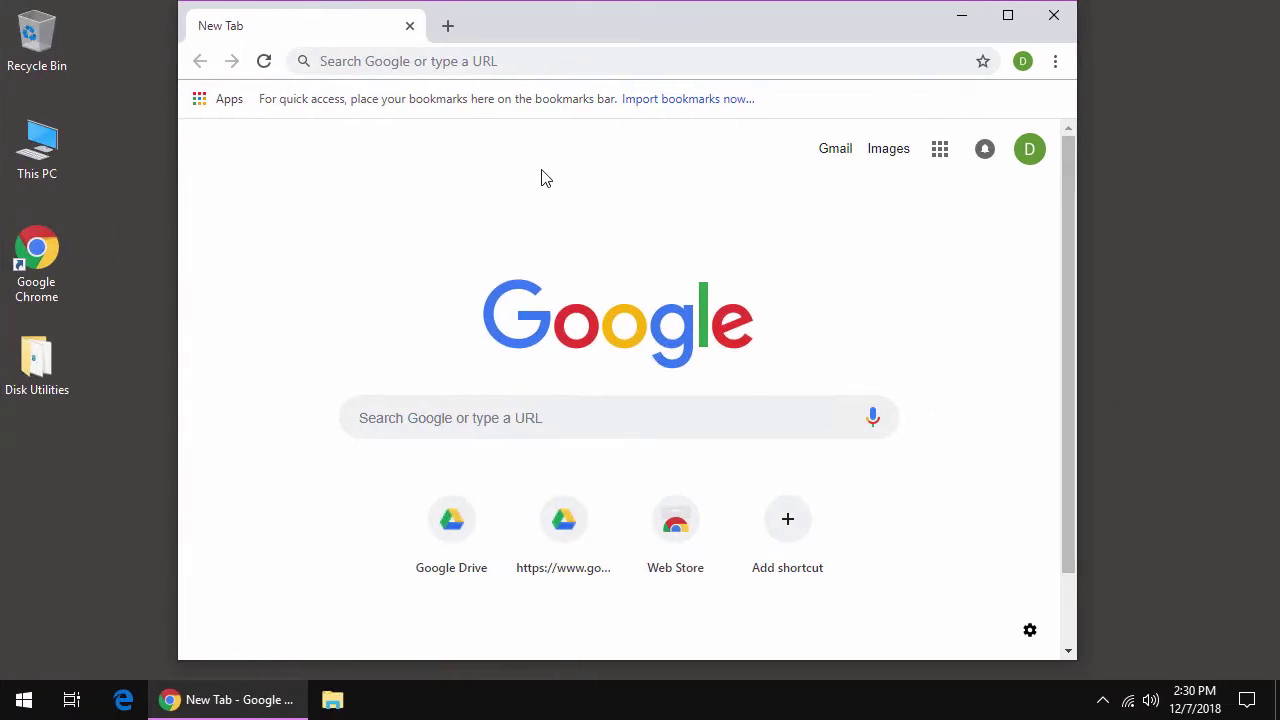
# - Widen the Chrome window and load Google Drive by entering 'drive' in the address bar
pyautogui.moveTo(603, 26); pyautogui.dragTo(534, 23)
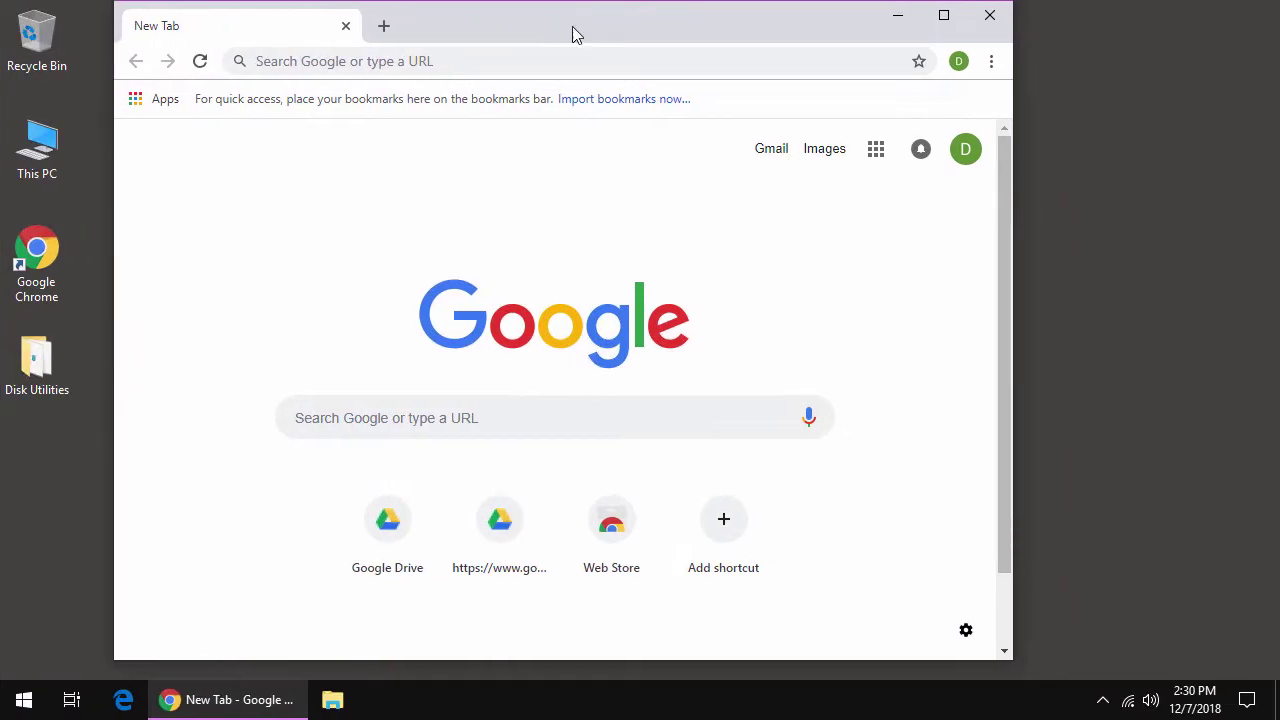
pyautogui.moveTo(1017, 153); pyautogui.dragTo(1053, 152)
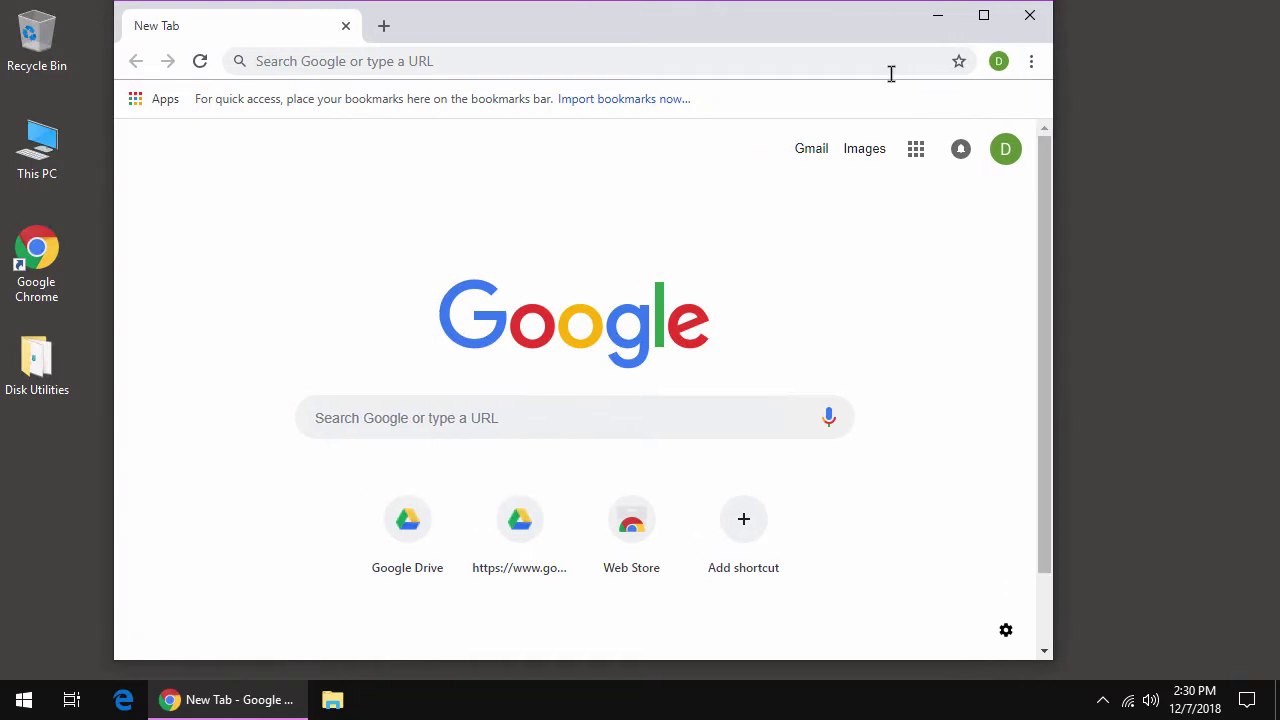
pyautogui.click(889, 68)
pyautogui.write('drive.google.com')
pyautogui.press('Return')
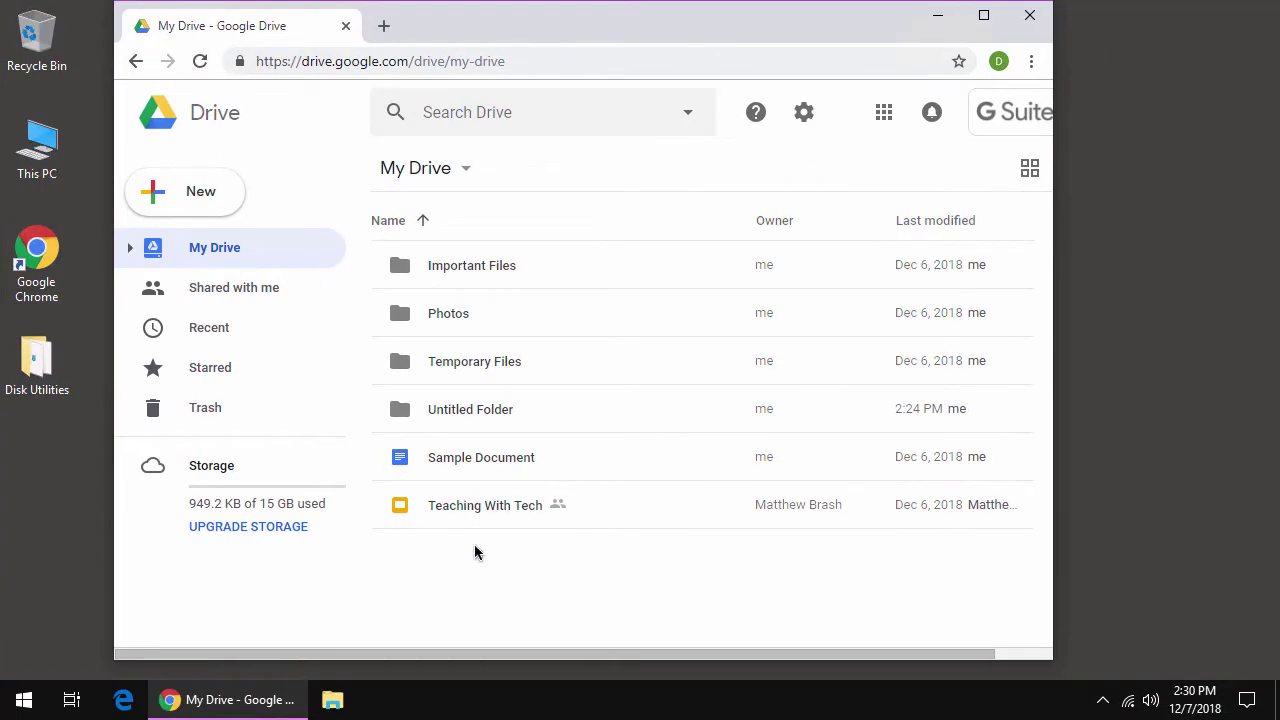
# - Open This PC in File Explorer beside Chrome and show Drive's settings menu
pyautogui.doubleClick(37, 145)
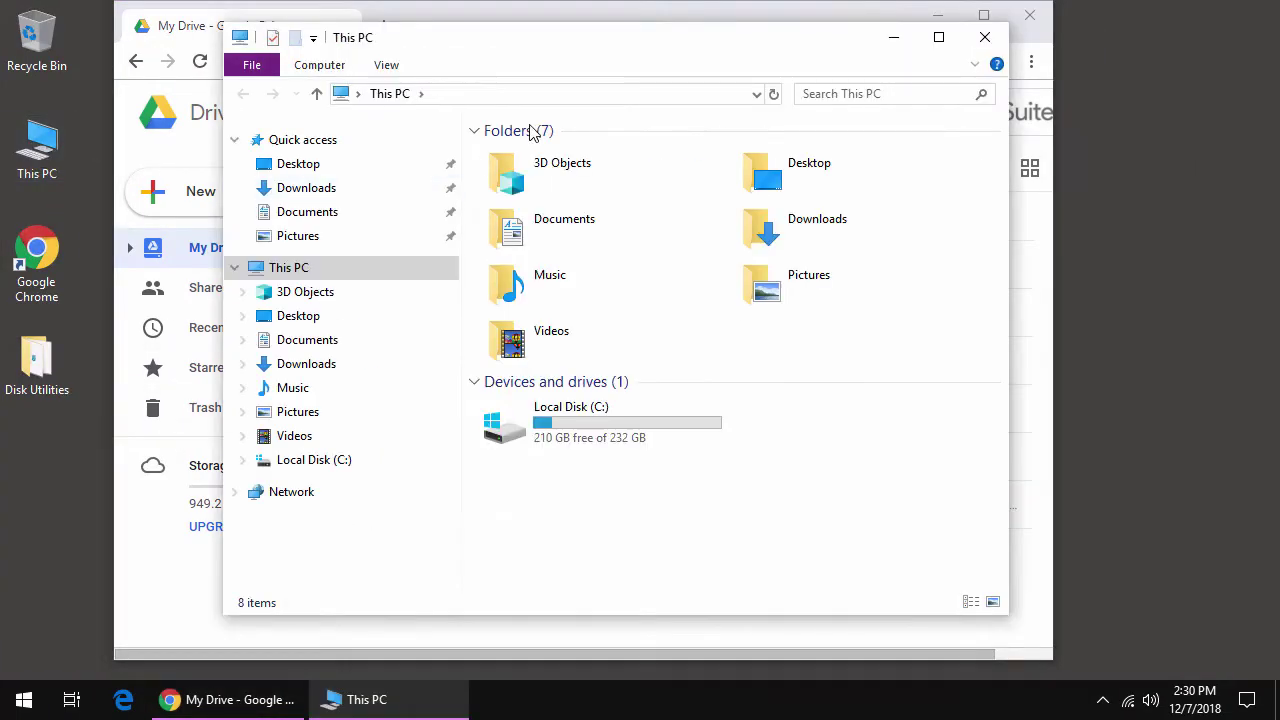
pyautogui.moveTo(569, 57); pyautogui.dragTo(809, 59)
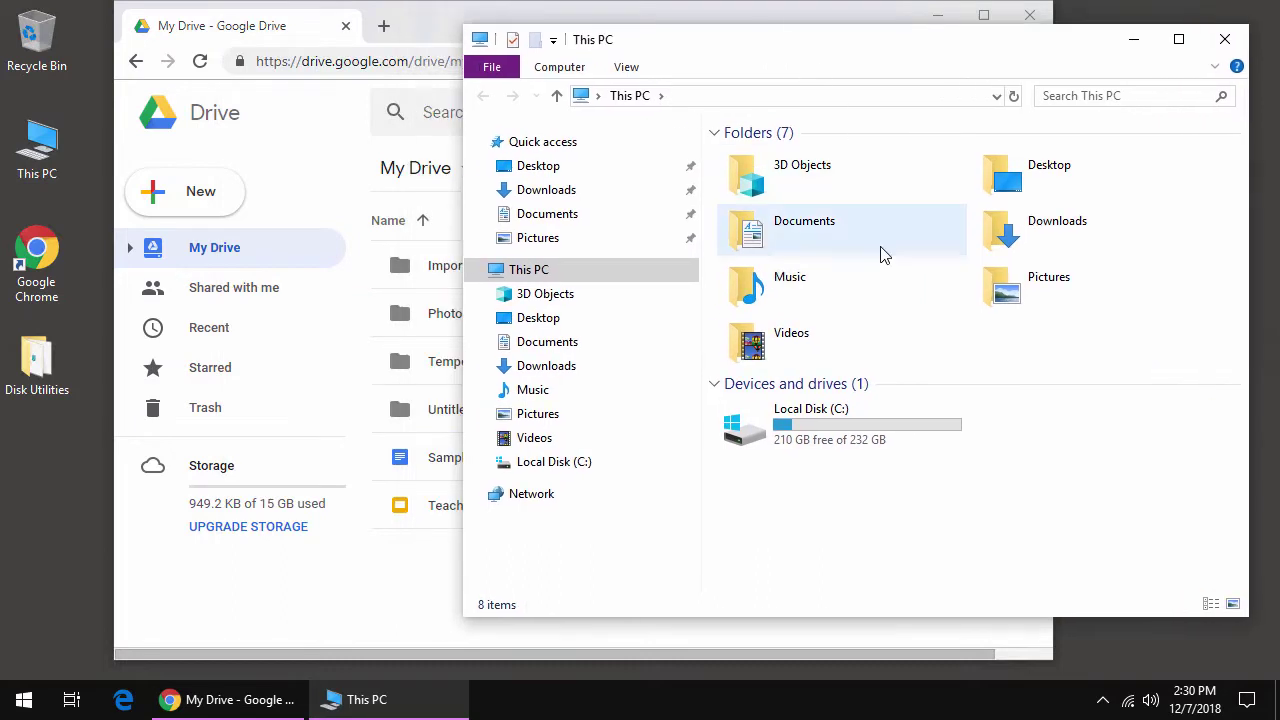
pyautogui.moveTo(542, 14); pyautogui.dragTo(457, 14)
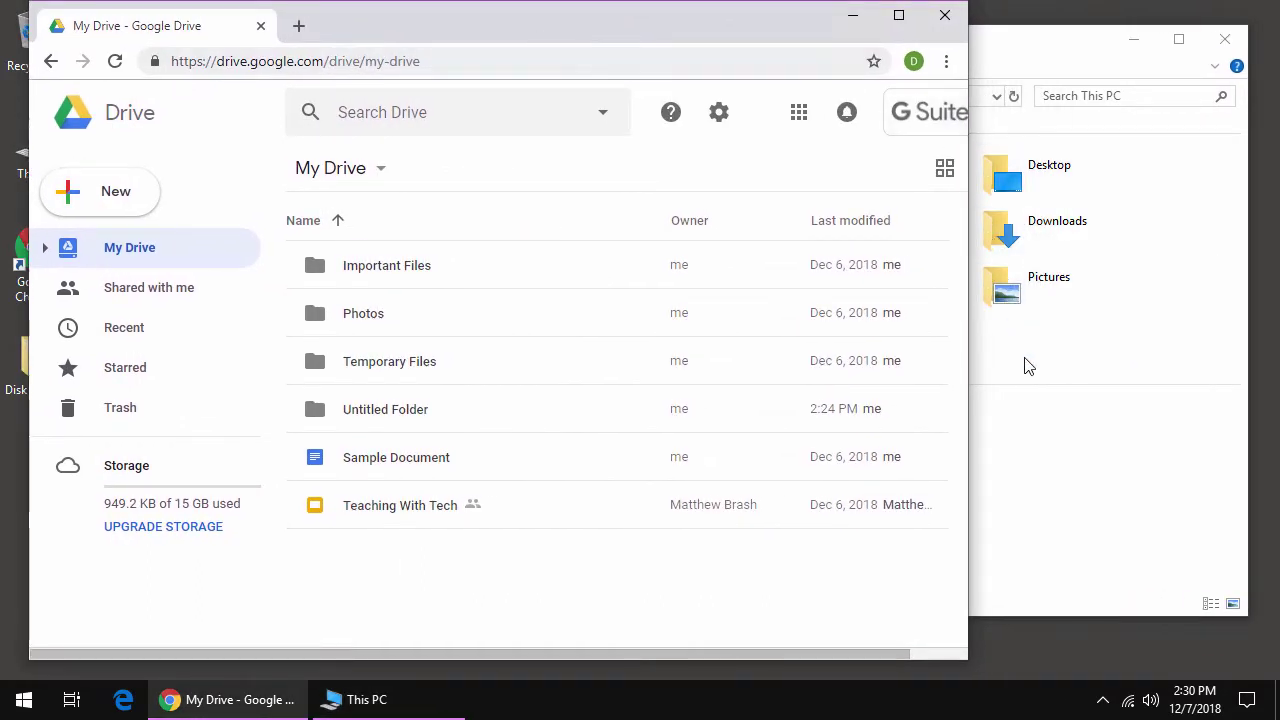
pyautogui.click(1036, 415)
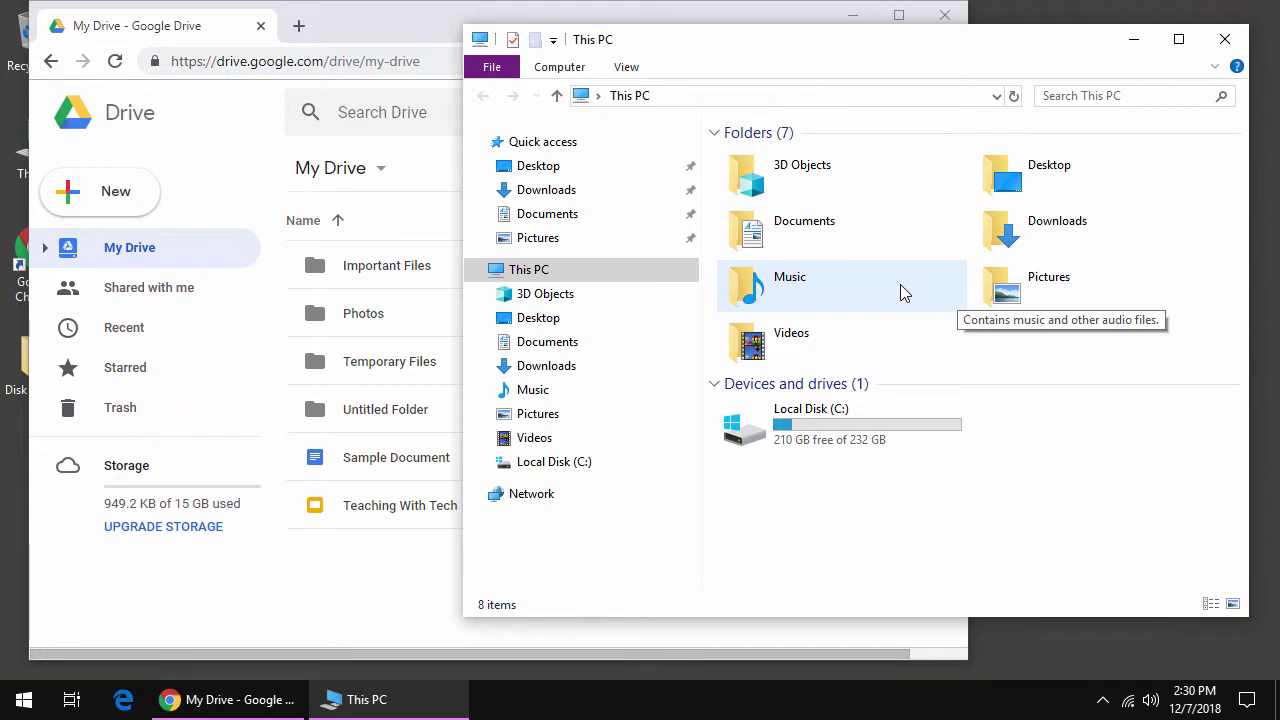
pyautogui.click(394, 34)
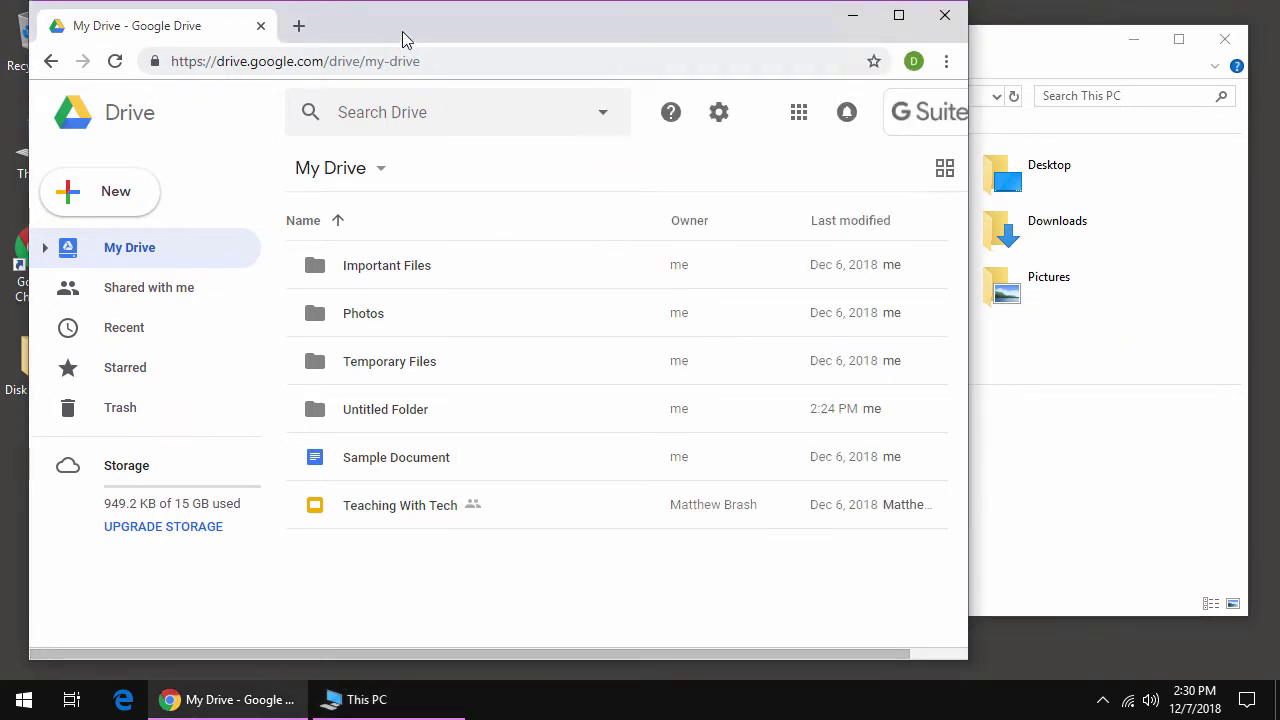
pyautogui.click(735, 121)
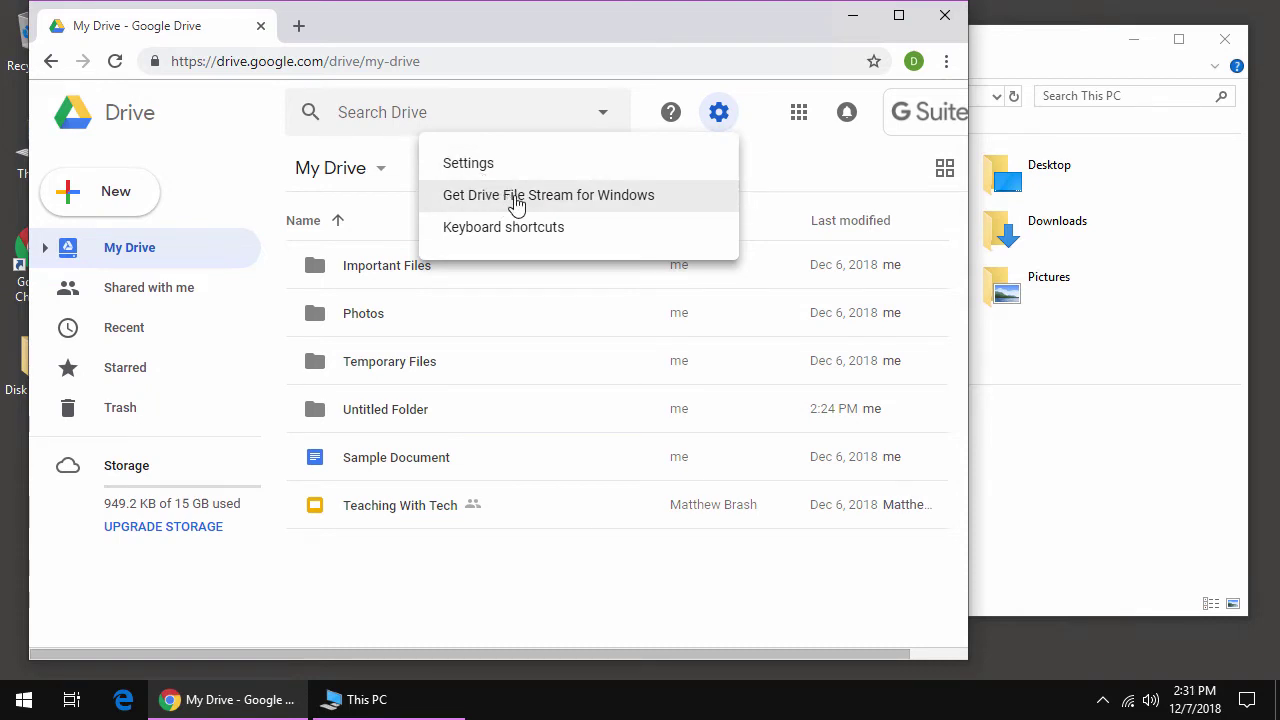
# - Download Drive File Stream for Windows from its Download & install instructions
pyautogui.click(630, 203)
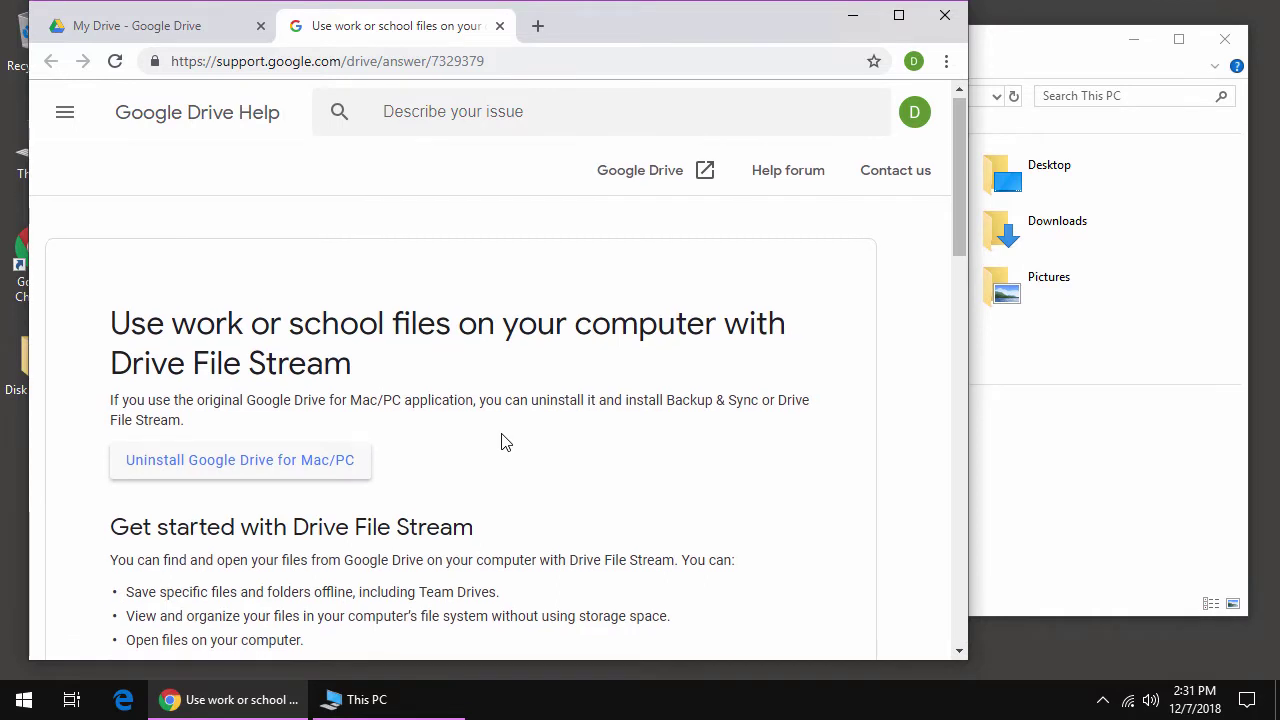
pyautogui.scroll(-2, 500, 443)
pyautogui.scroll(-1, 502, 443)
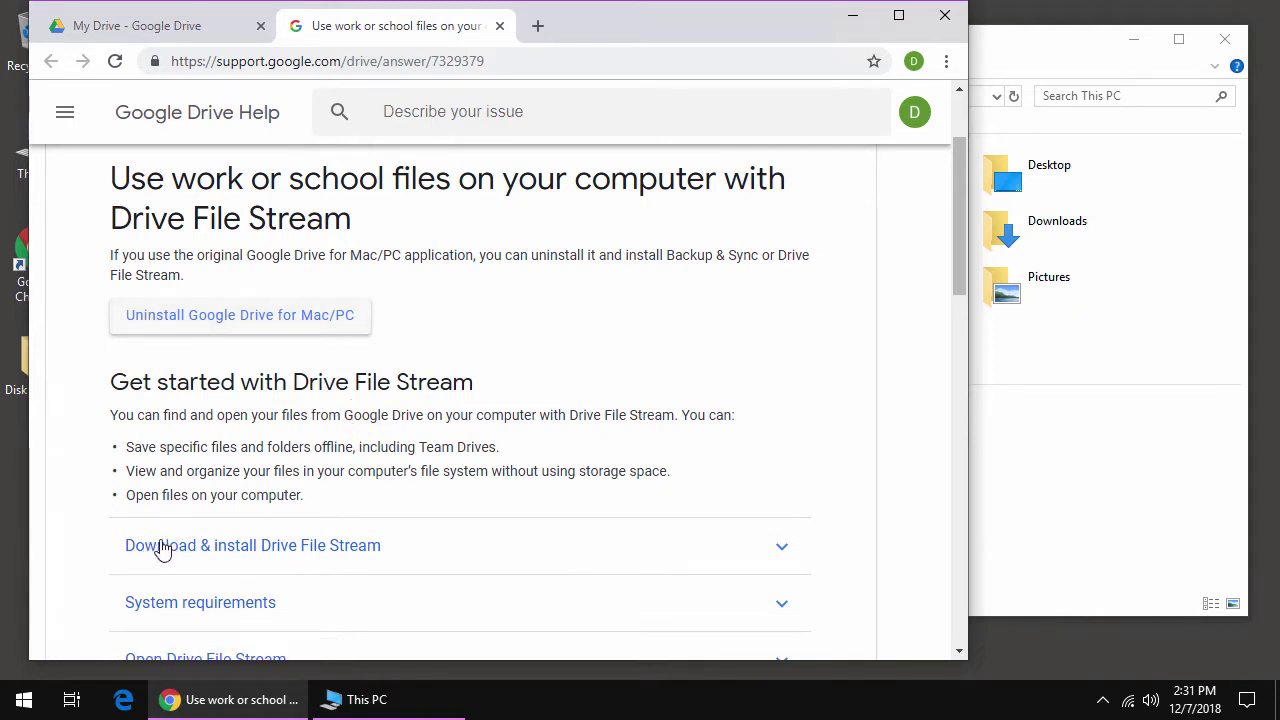
pyautogui.click(362, 550)
pyautogui.scroll(-2, 428, 494)
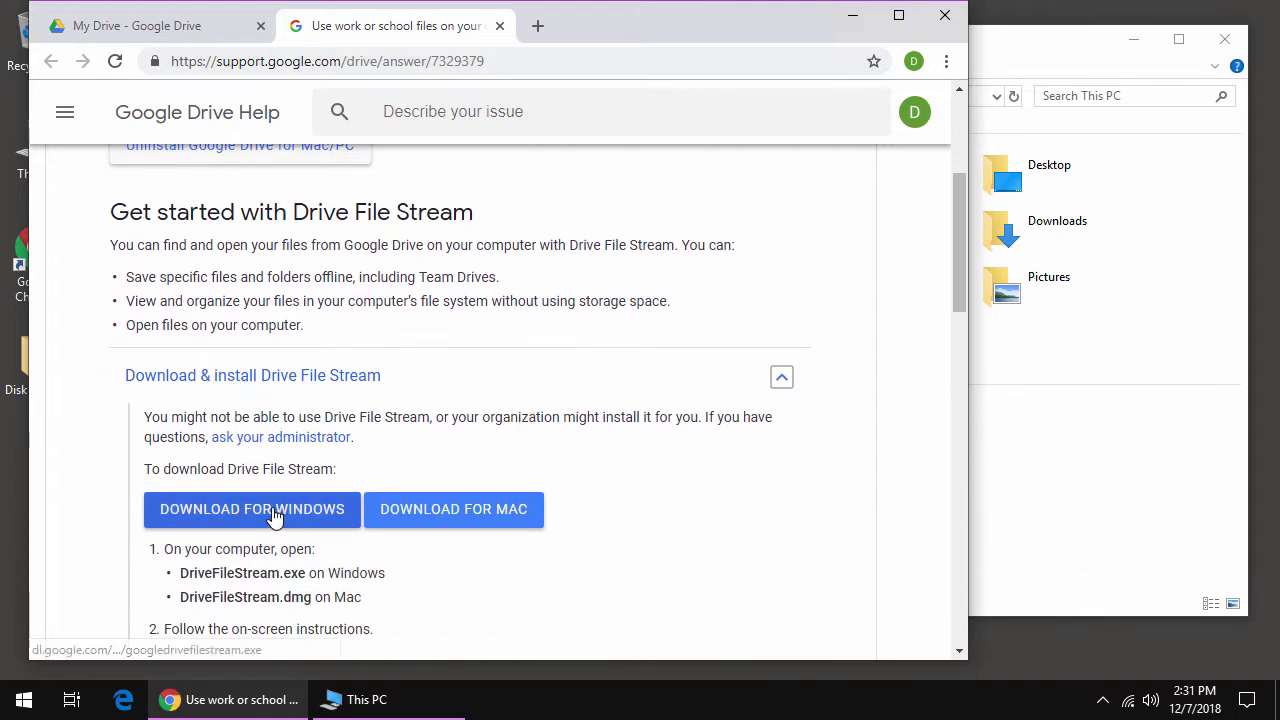
pyautogui.click(272, 507)
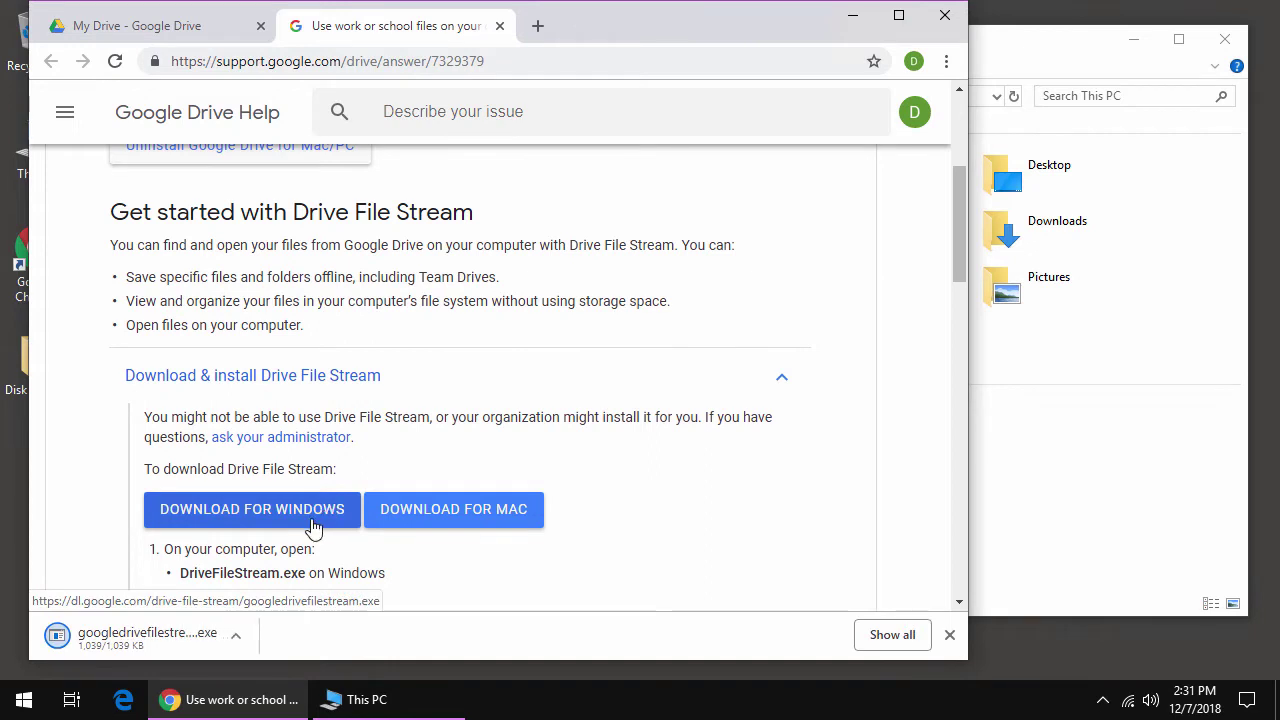
# - Run and finish the installer, check File Stream's status, and minimize Chrome
pyautogui.click(97, 637)
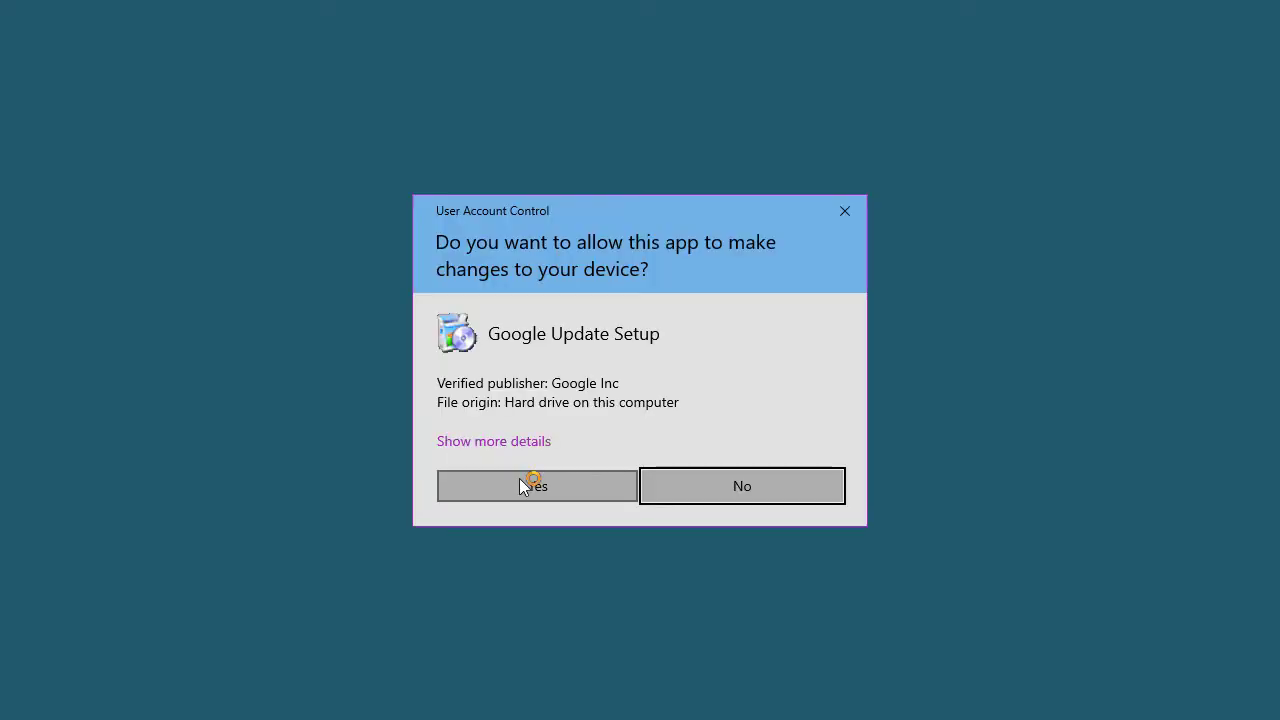
pyautogui.click(519, 478)
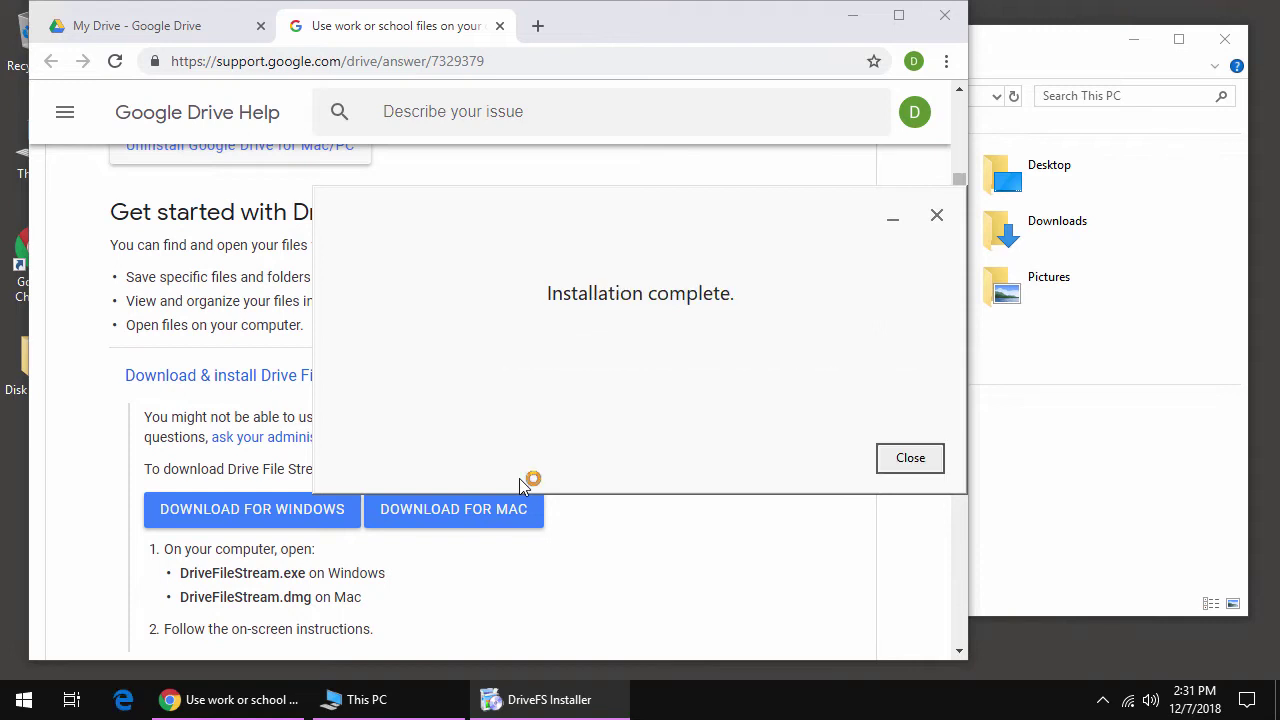
pyautogui.click(907, 458)
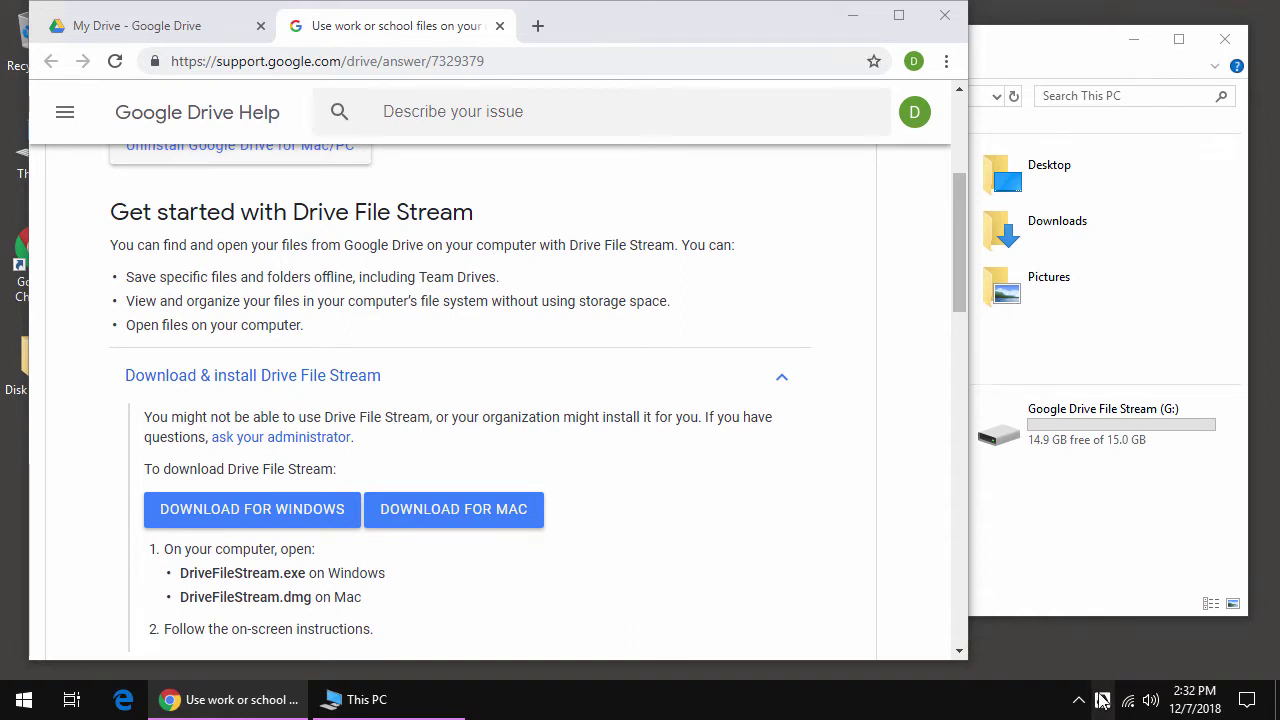
pyautogui.click(1102, 704)
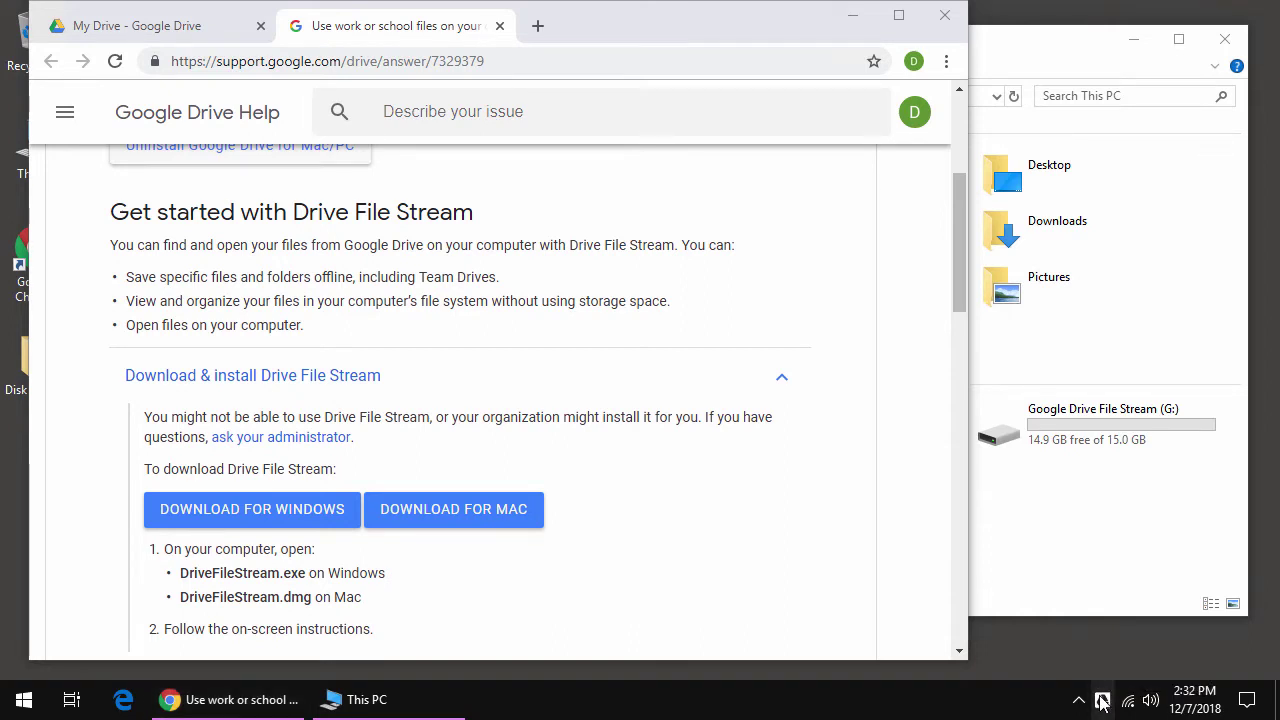
pyautogui.click(855, 15)
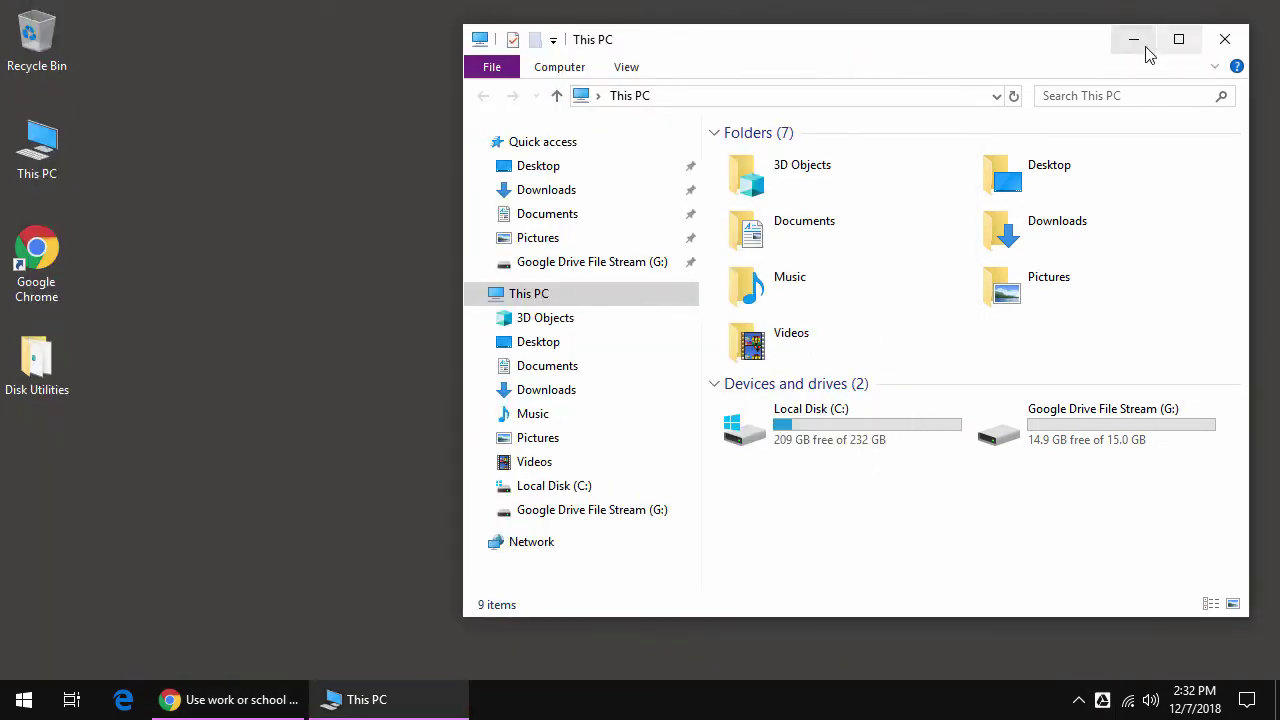
# - Sign in to Drive File Stream with the account e-mail and password
pyautogui.click(1134, 40)
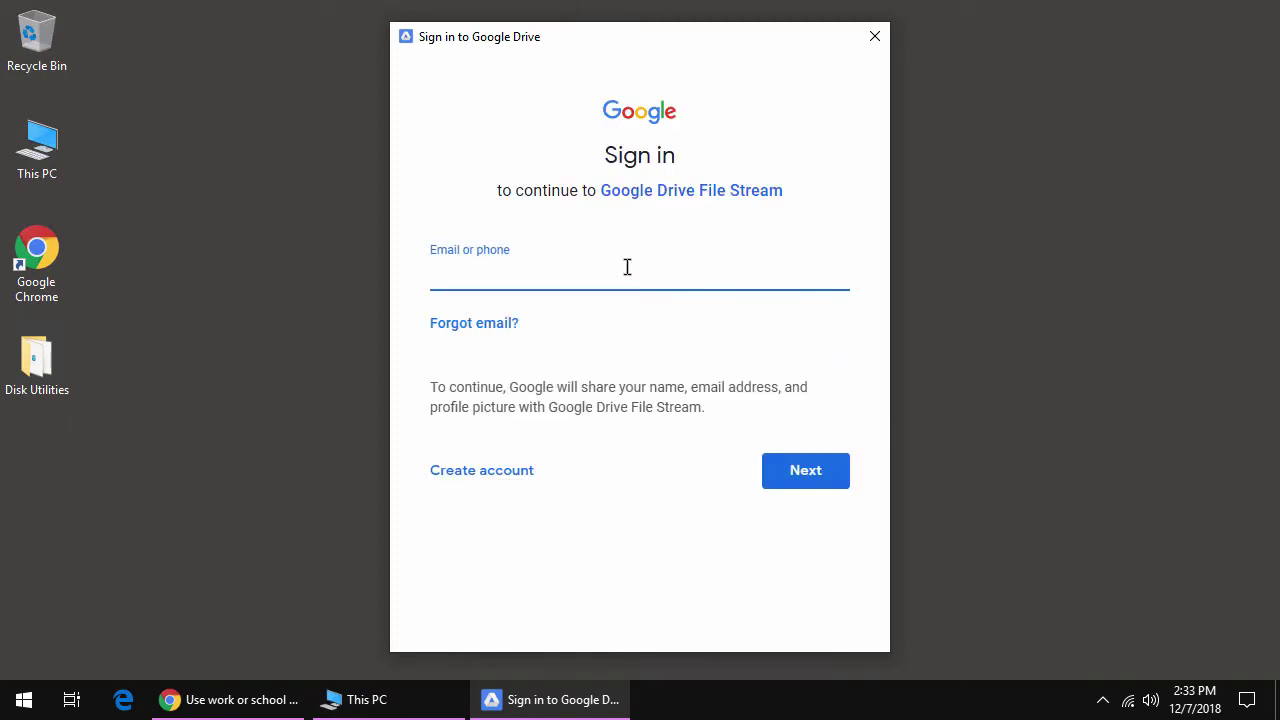
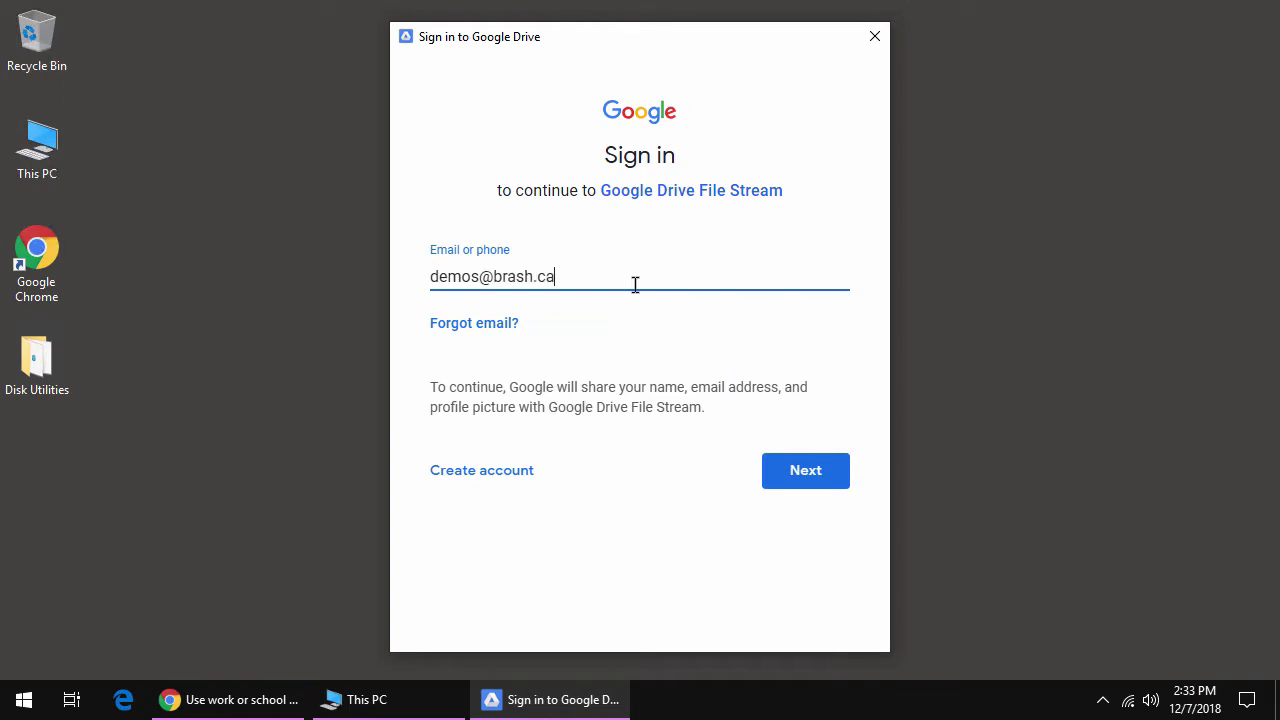
pyautogui.press('Return')
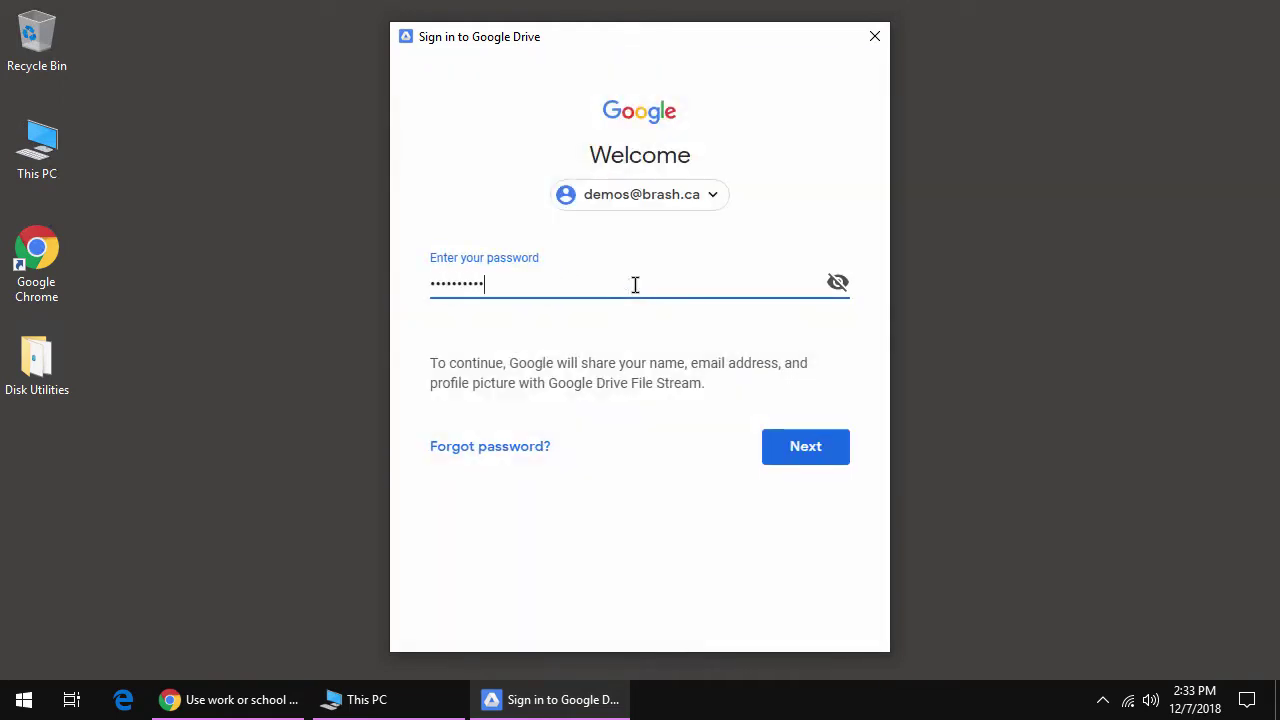
pyautogui.press('Return')
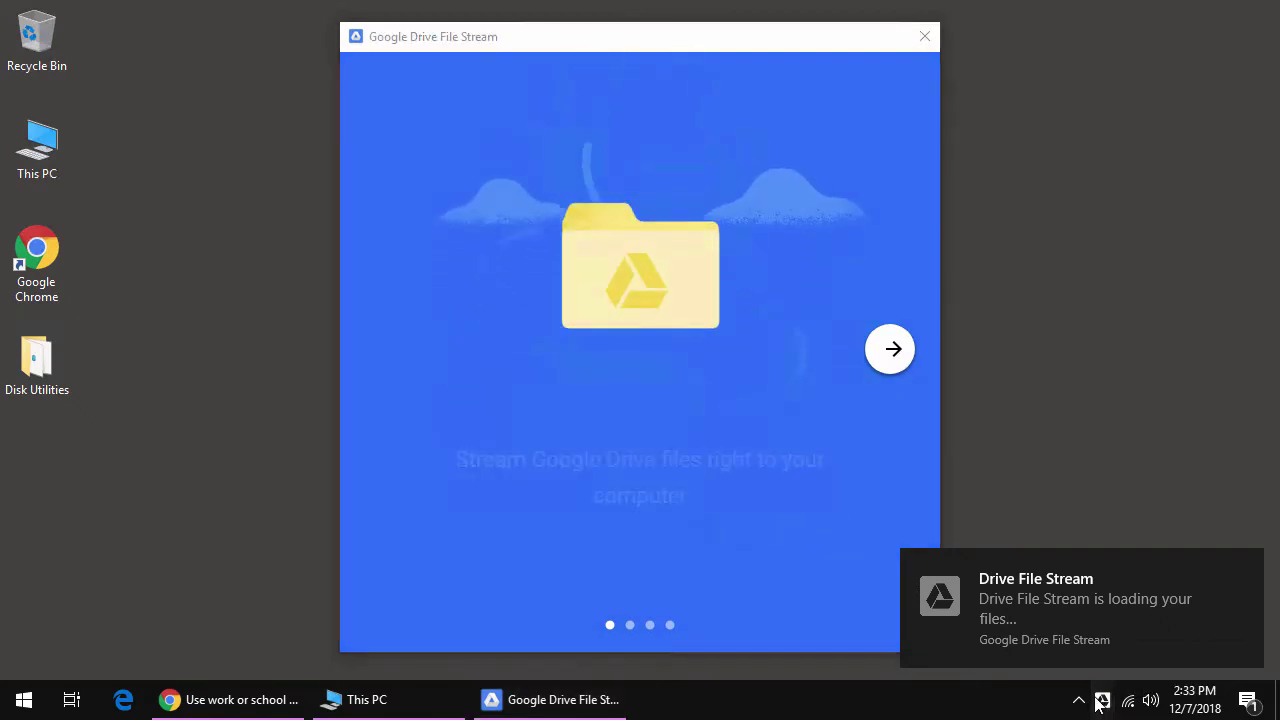
# - Check the File Stream account panel and finish the welcome tour to open the G: drive
pyautogui.moveTo(1097, 703); pyautogui.dragTo(1120, 670)
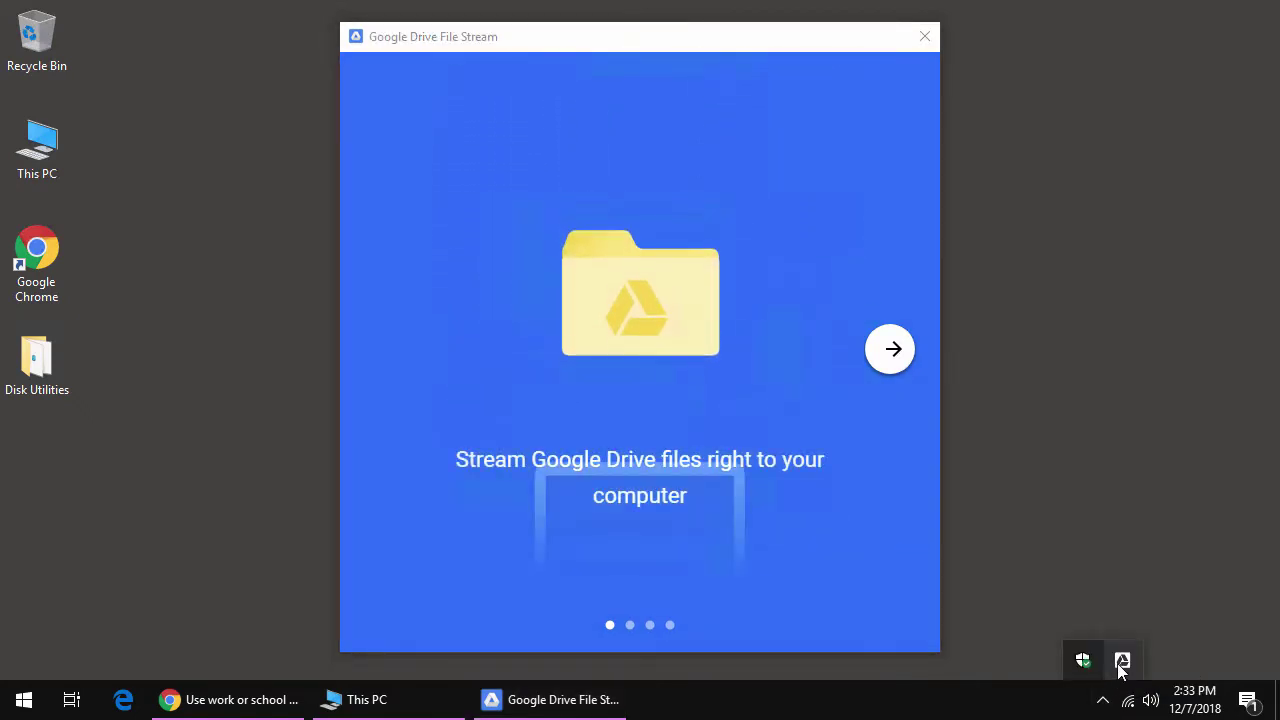
pyautogui.click(1121, 664)
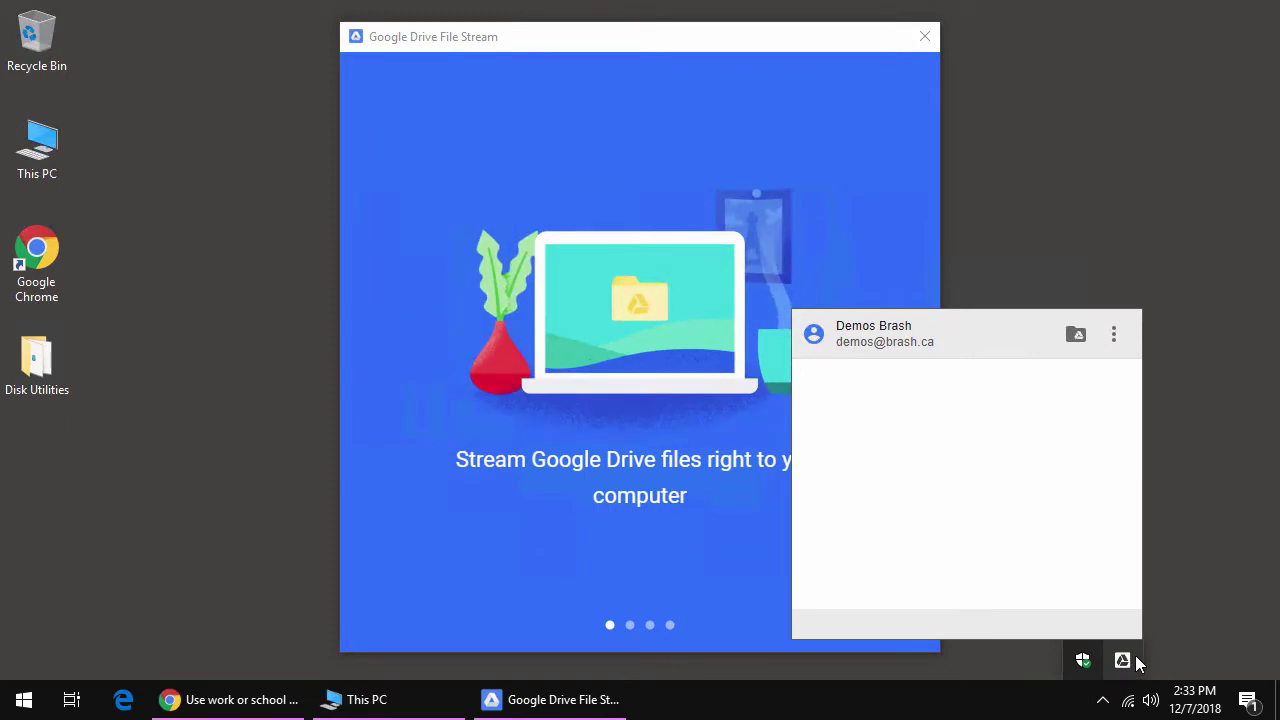
pyautogui.click(1207, 557)
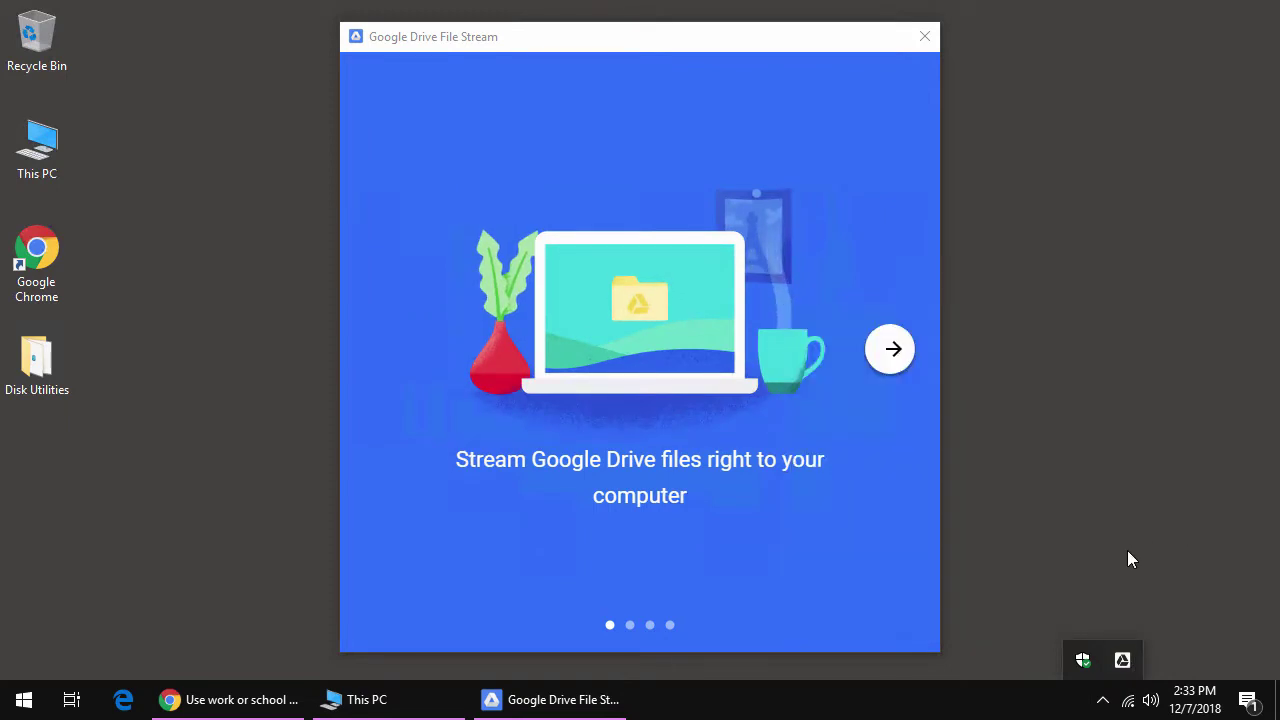
pyautogui.click(889, 350)
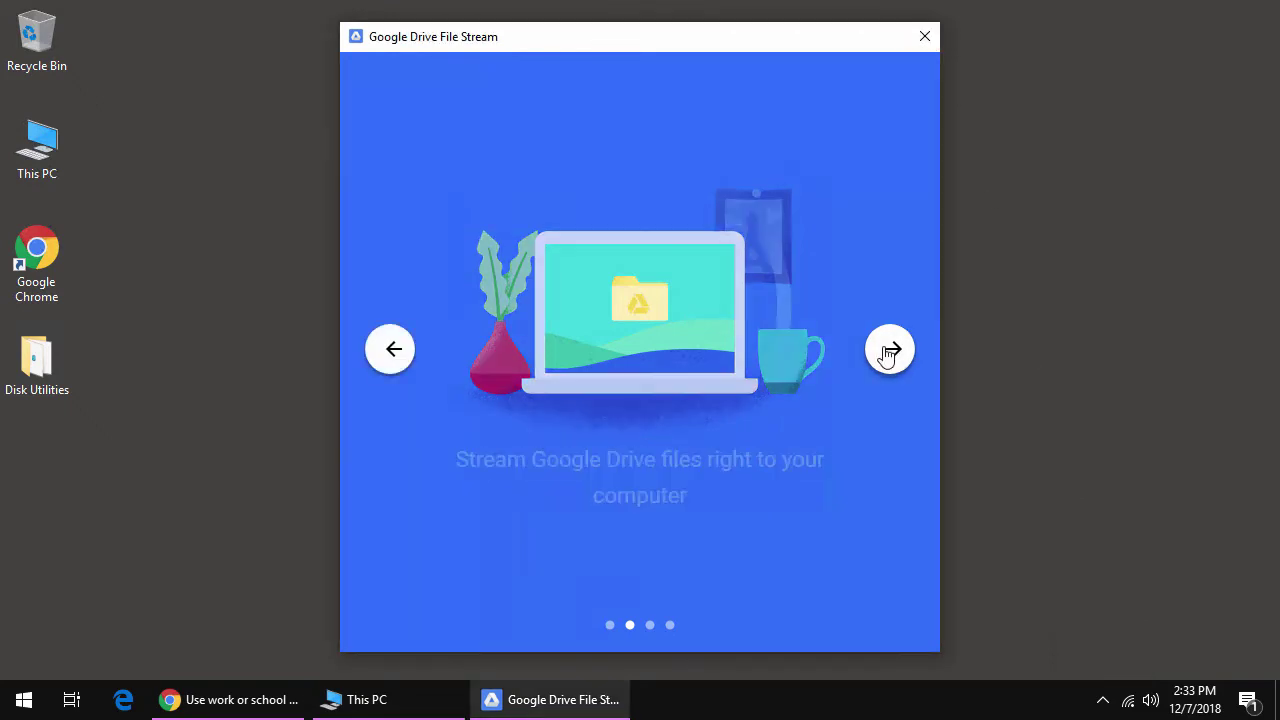
pyautogui.click(888, 352)
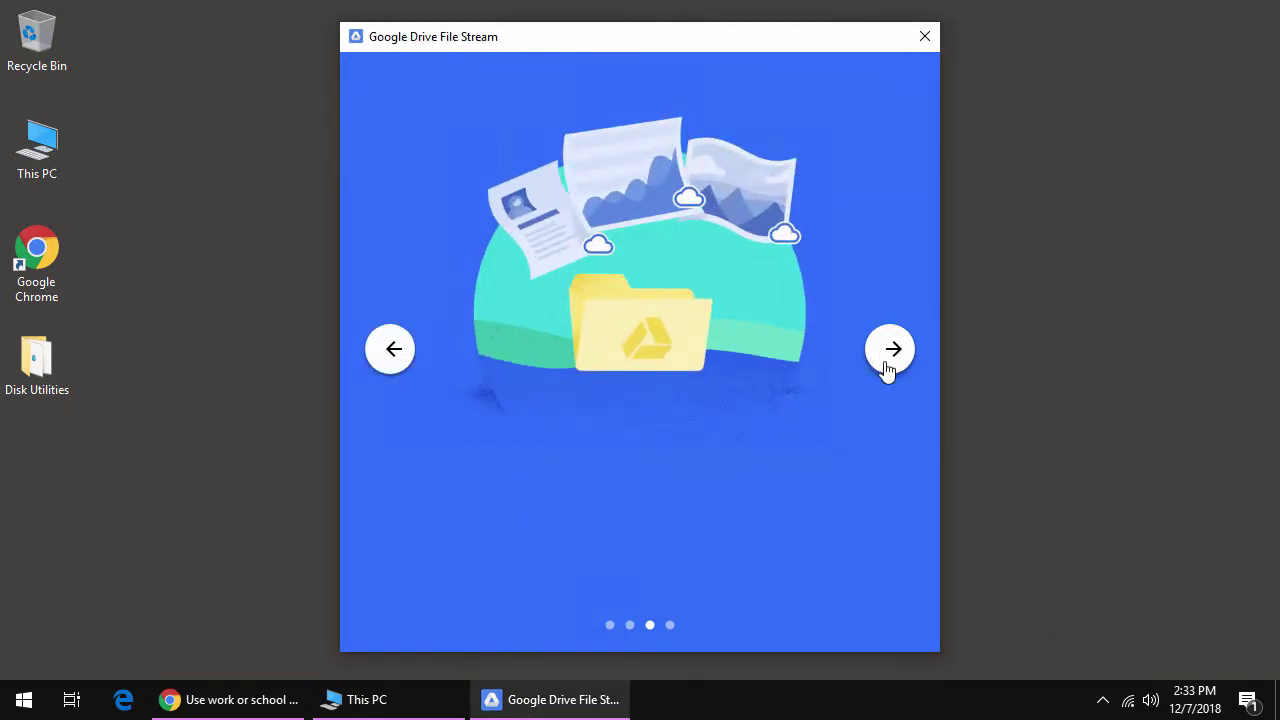
pyautogui.click(923, 37)
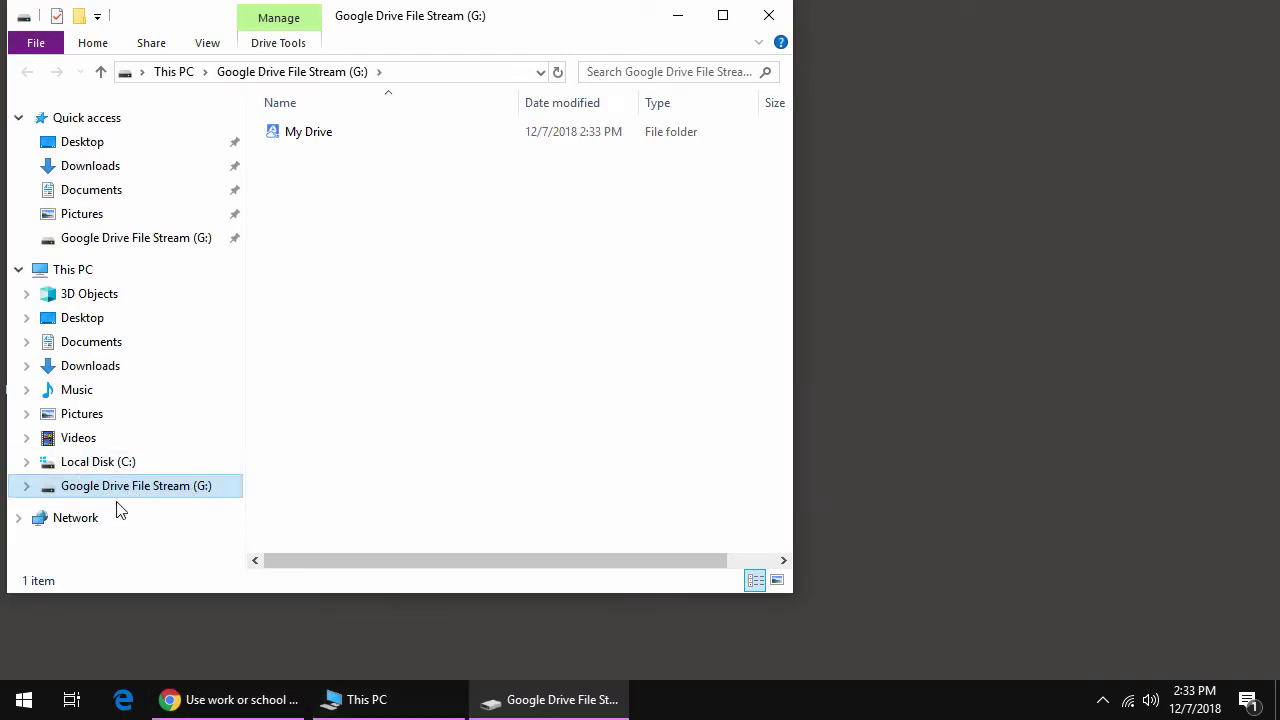
# - Snap G:'s My Drive folder to the right half and Chrome's Drive page to the left
pyautogui.doubleClick(317, 136)
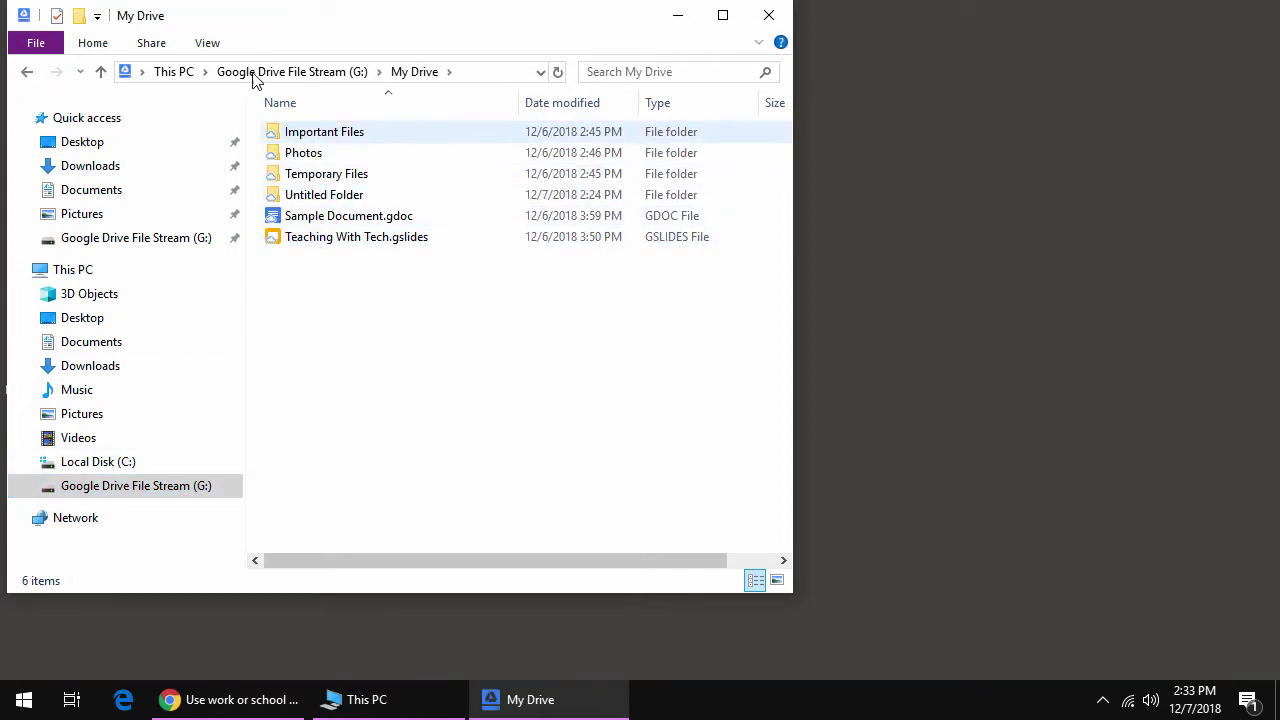
pyautogui.moveTo(242, 18); pyautogui.dragTo(1279, 241)
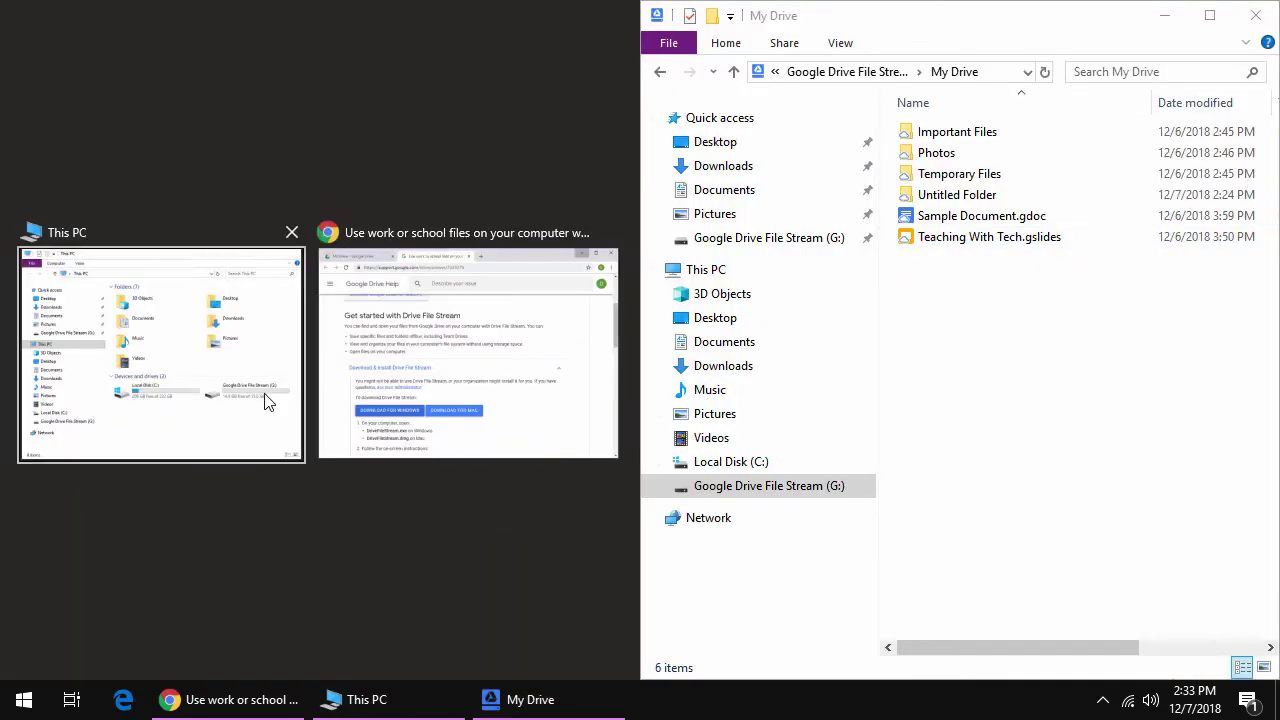
pyautogui.click(375, 381)
pyautogui.click(150, 24)
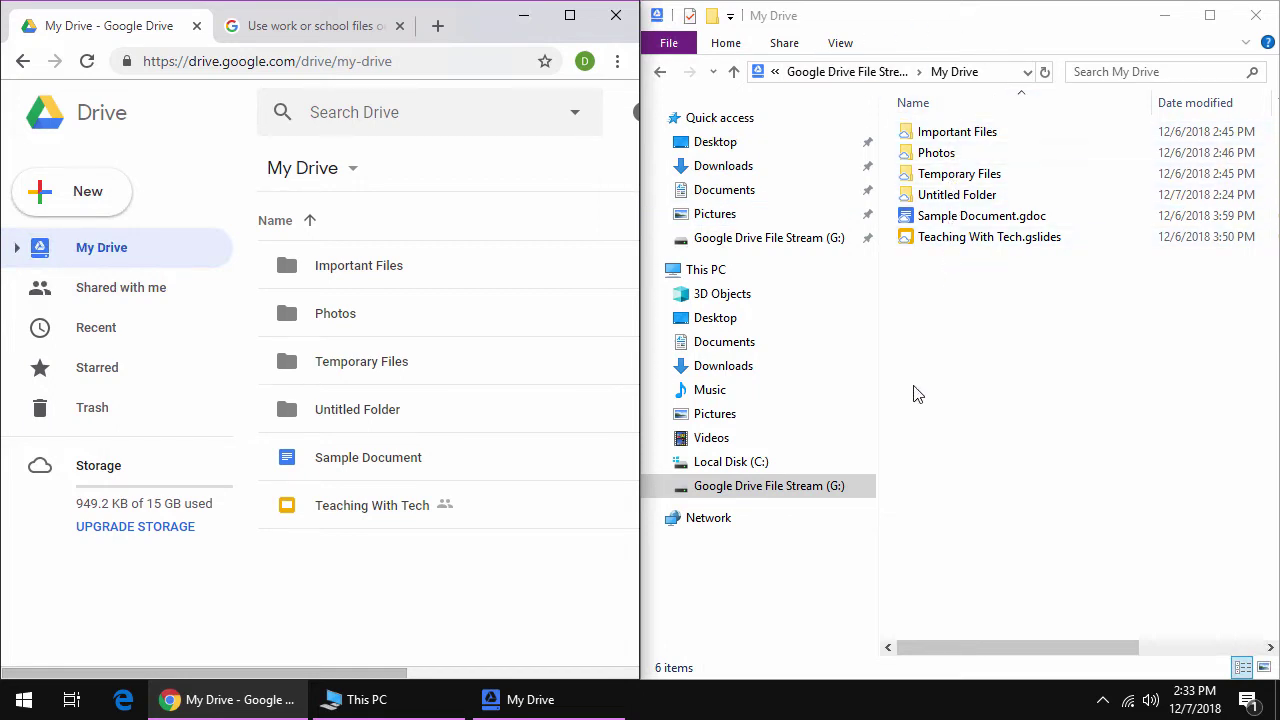
# - Move Teaching With Tech into Photos and Sample Document into Temporary Files in web Drive
pyautogui.moveTo(878, 463); pyautogui.dragTo(852, 463)
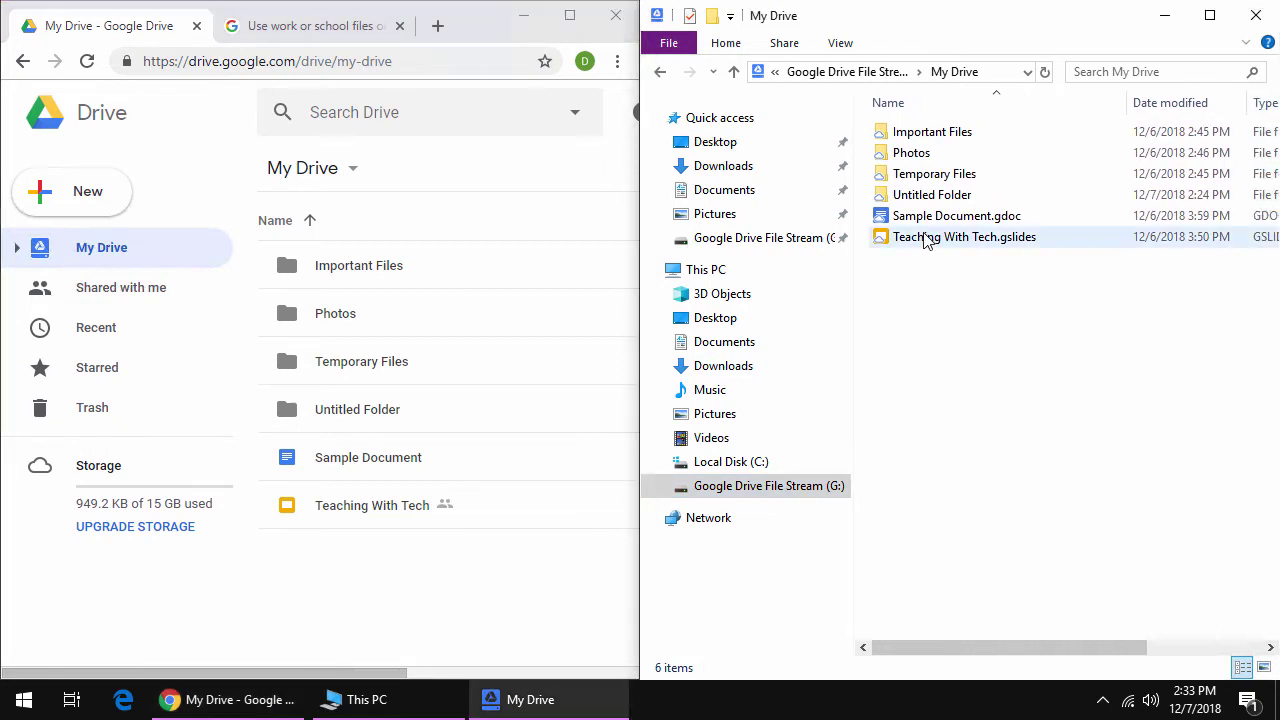
pyautogui.moveTo(926, 241); pyautogui.dragTo(940, 138)
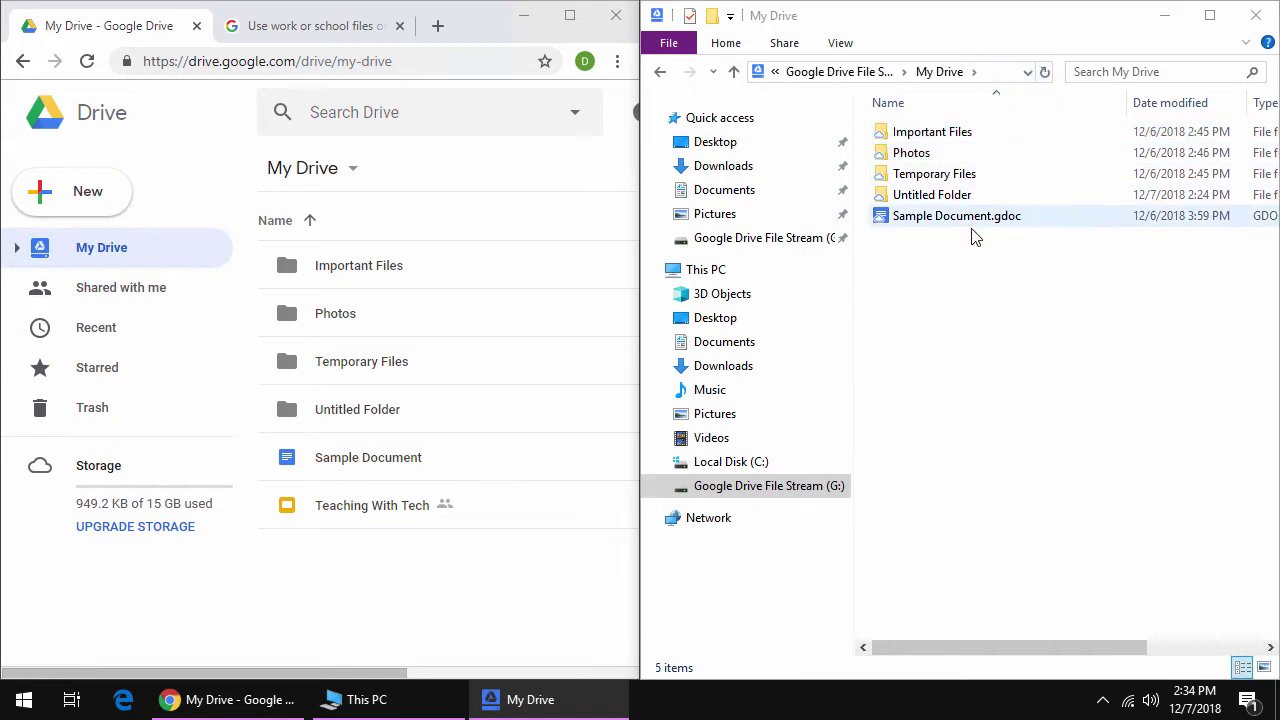
pyautogui.click(365, 458)
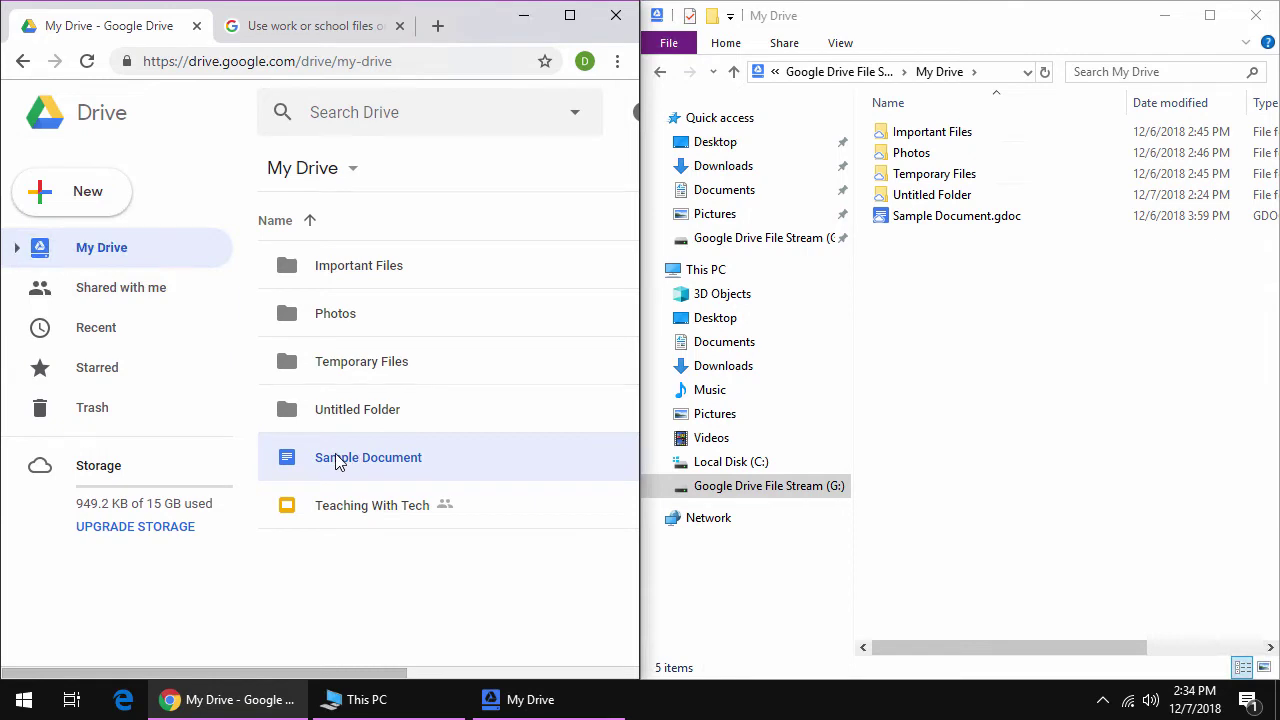
pyautogui.moveTo(314, 469); pyautogui.dragTo(383, 369)
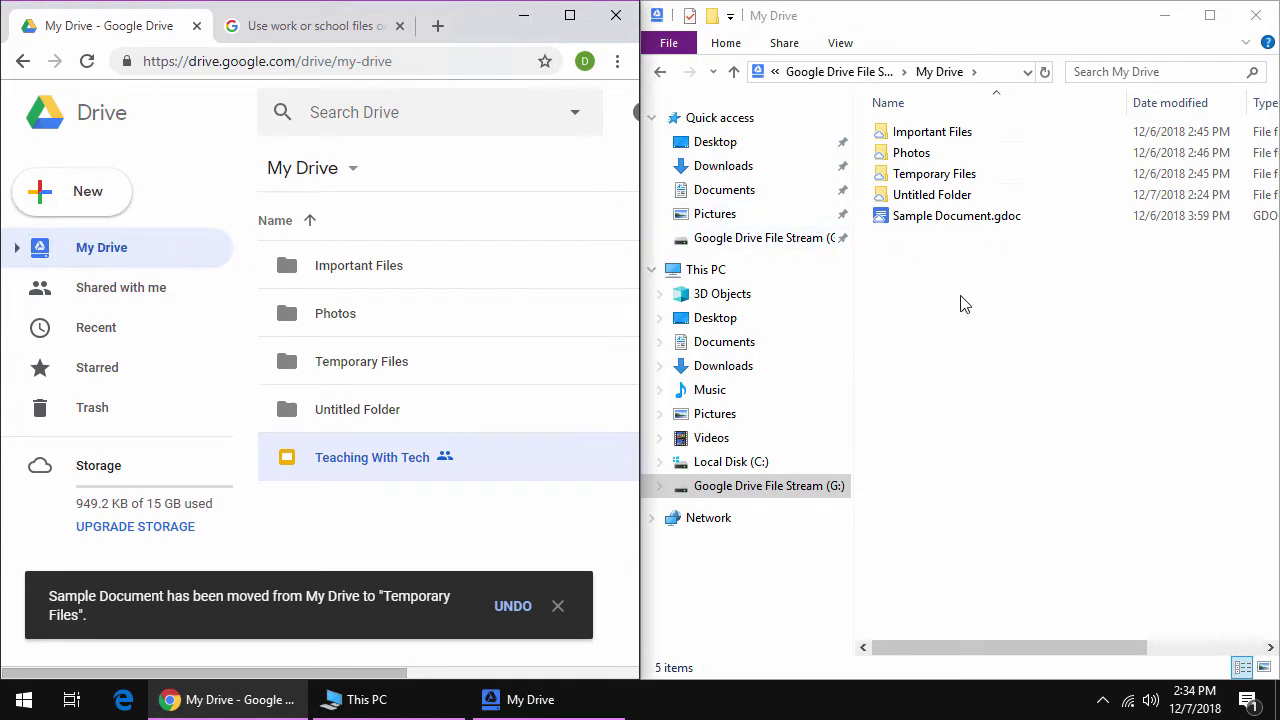
# - Check Drive File Stream's sync status in the tray, close the help tab and reload Drive
pyautogui.click(1103, 700)
pyautogui.click(1123, 662)
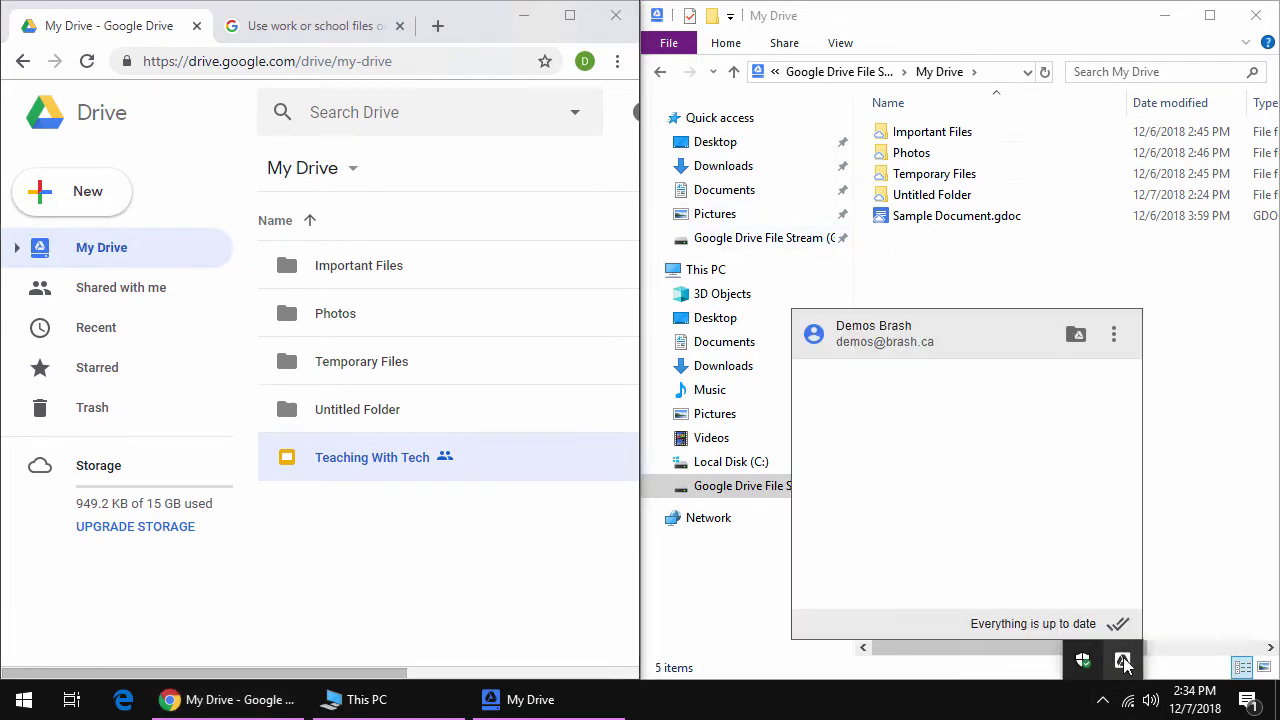
pyautogui.click(1123, 662)
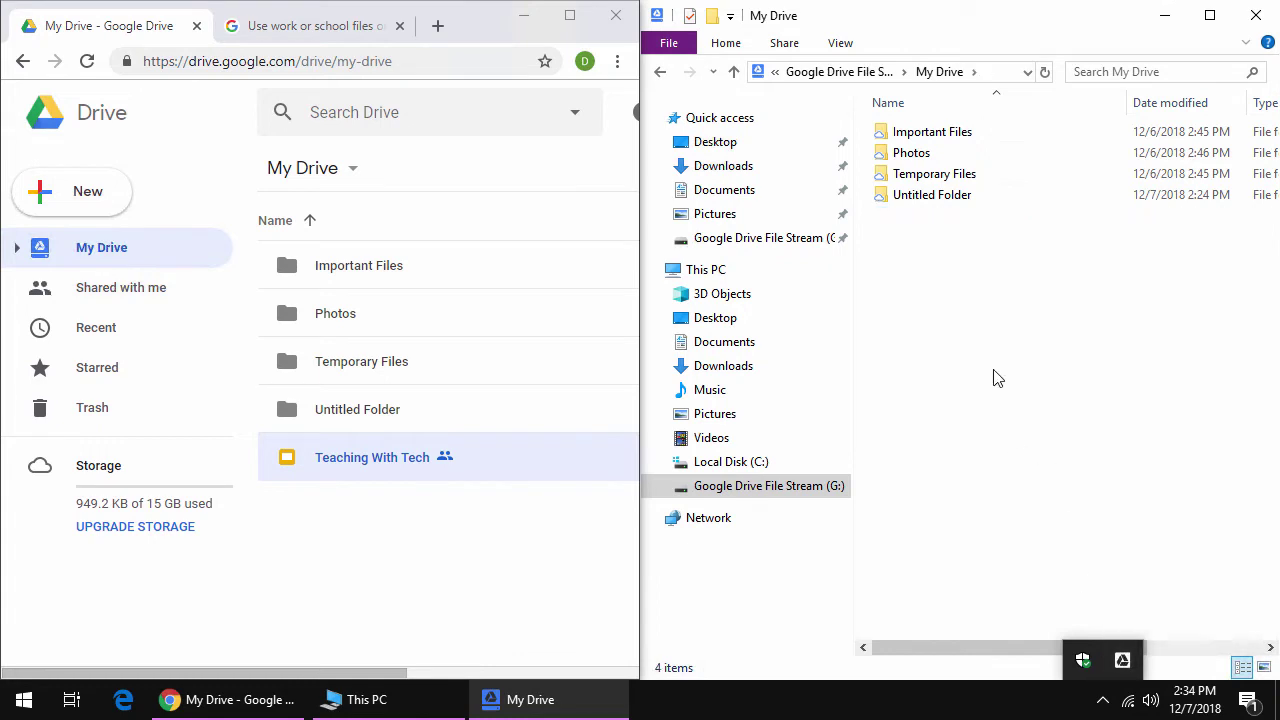
pyautogui.click(1102, 700)
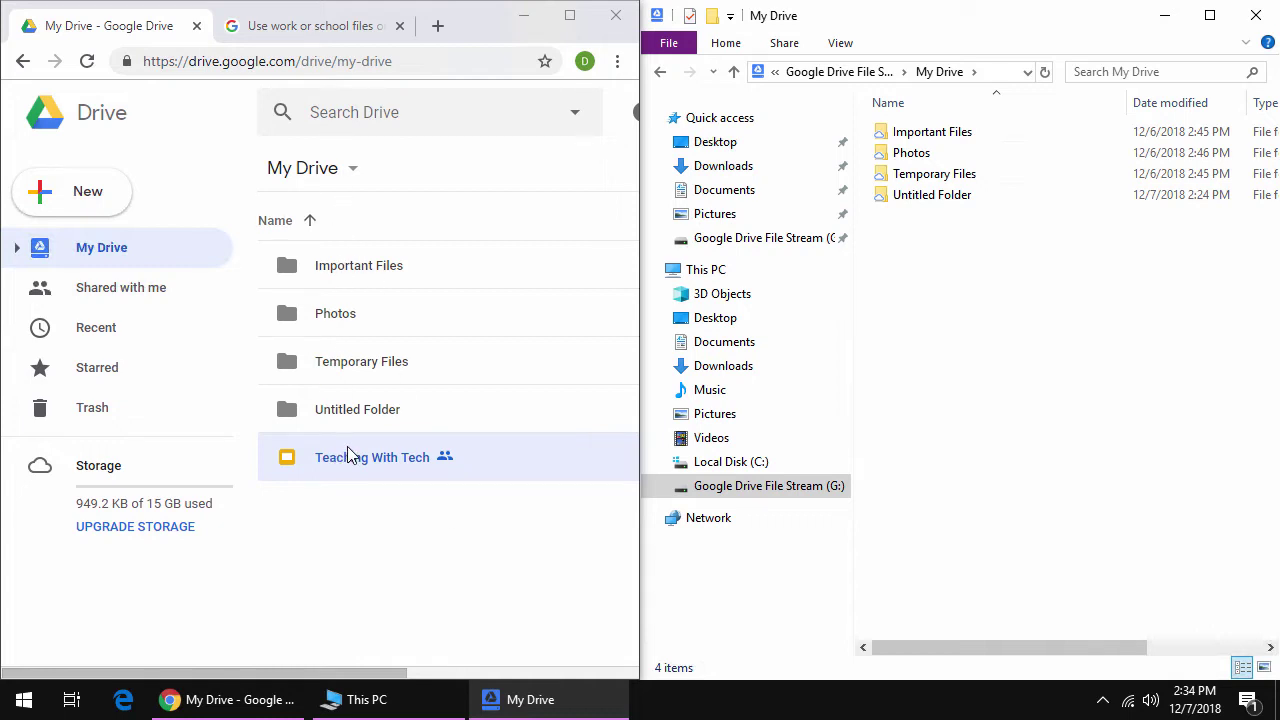
pyautogui.click(398, 25)
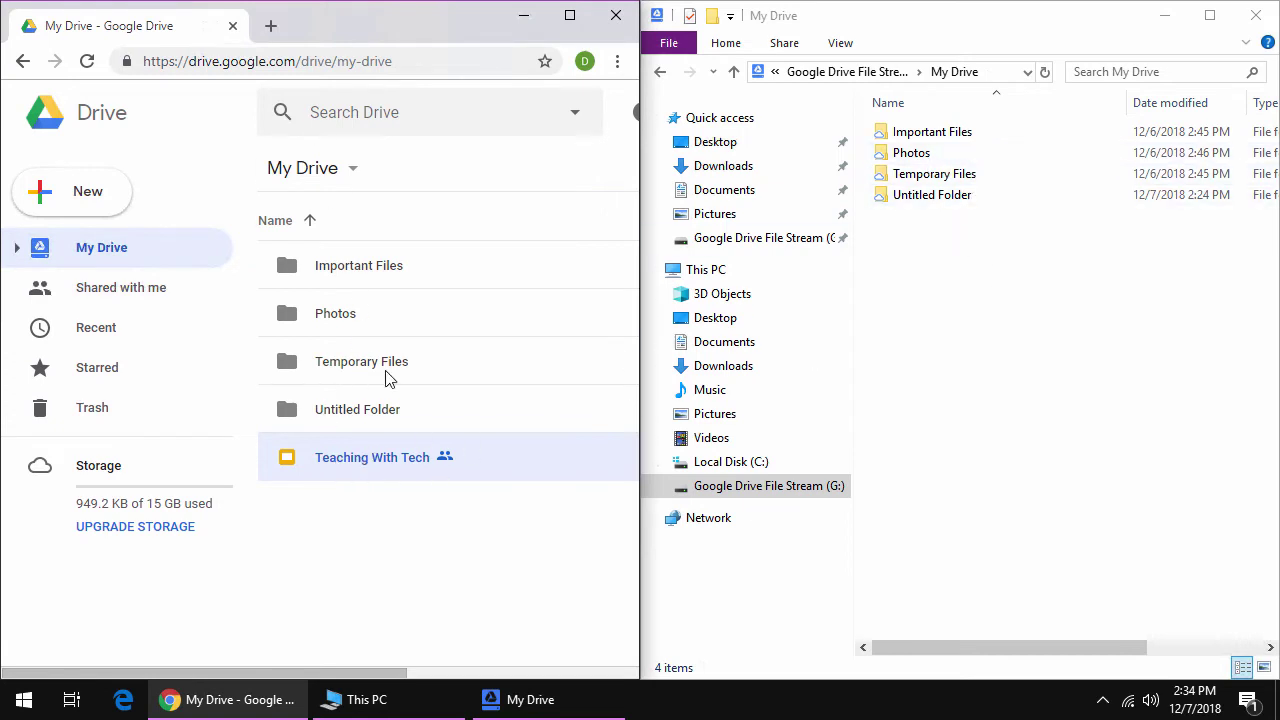
pyautogui.click(87, 61)
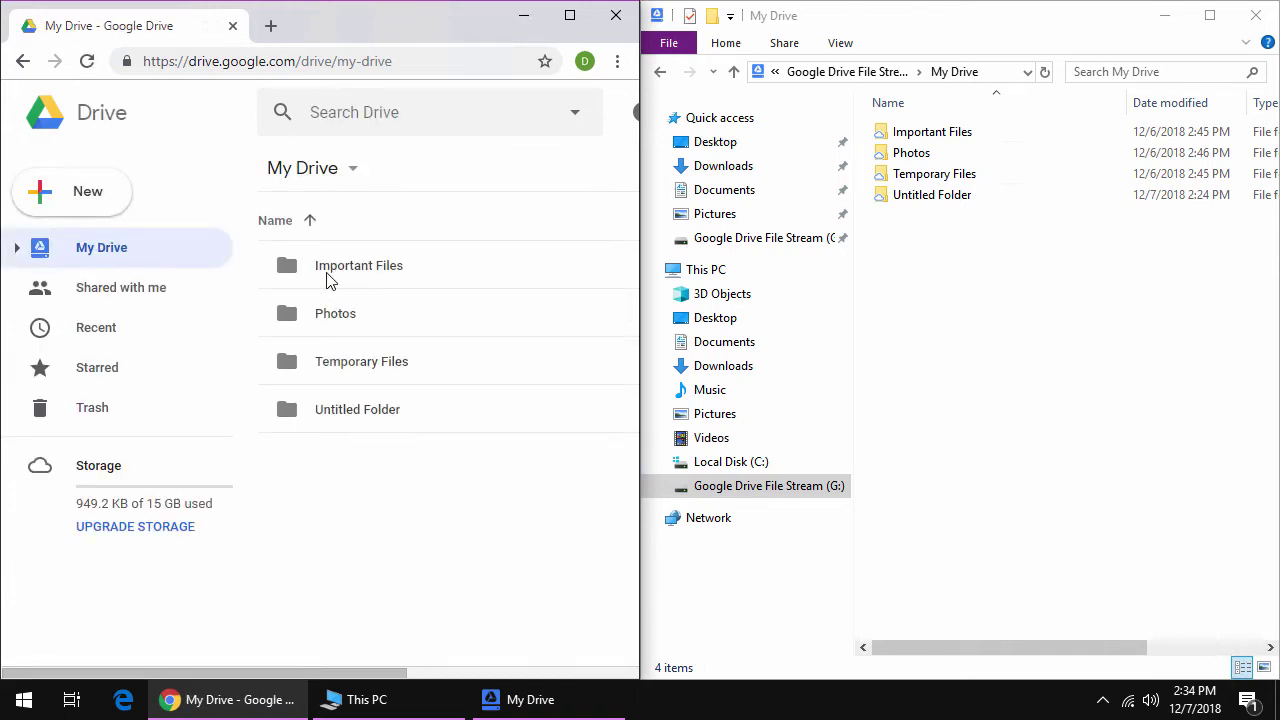
# - Open Important Files in Drive and Explorer, and open samples.js in Notepad
pyautogui.click(398, 266)
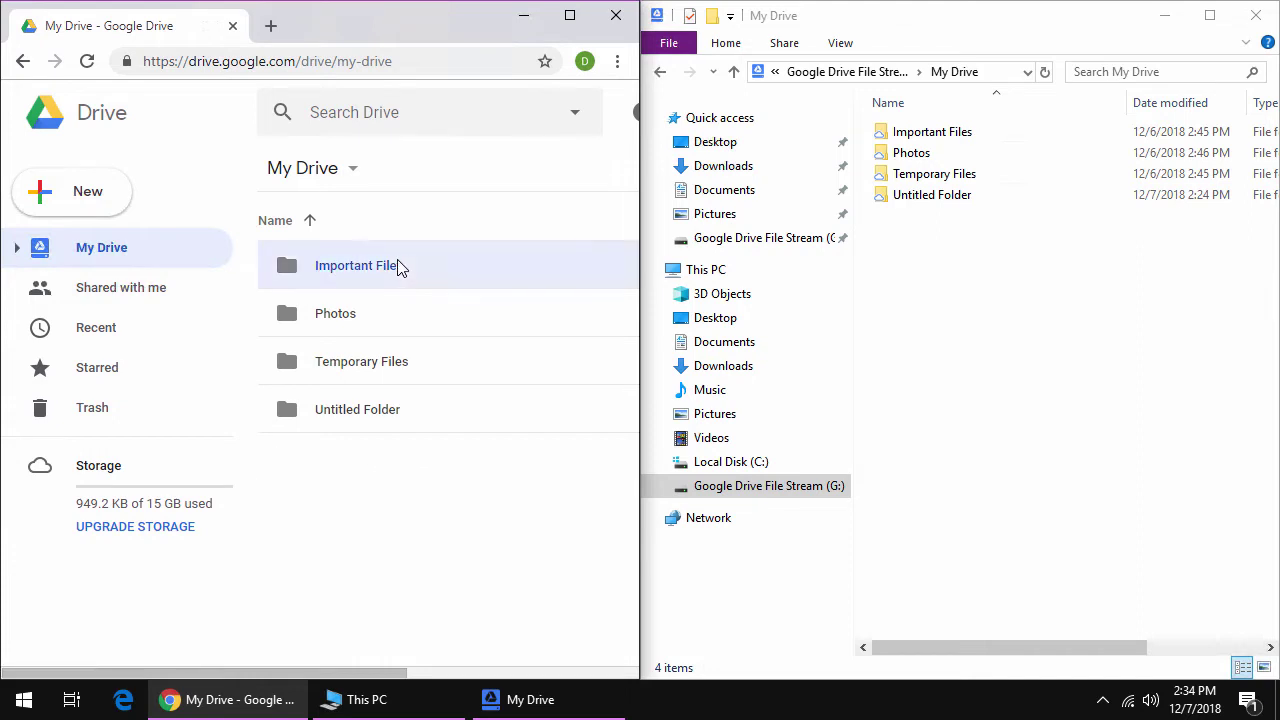
pyautogui.doubleClick(398, 266)
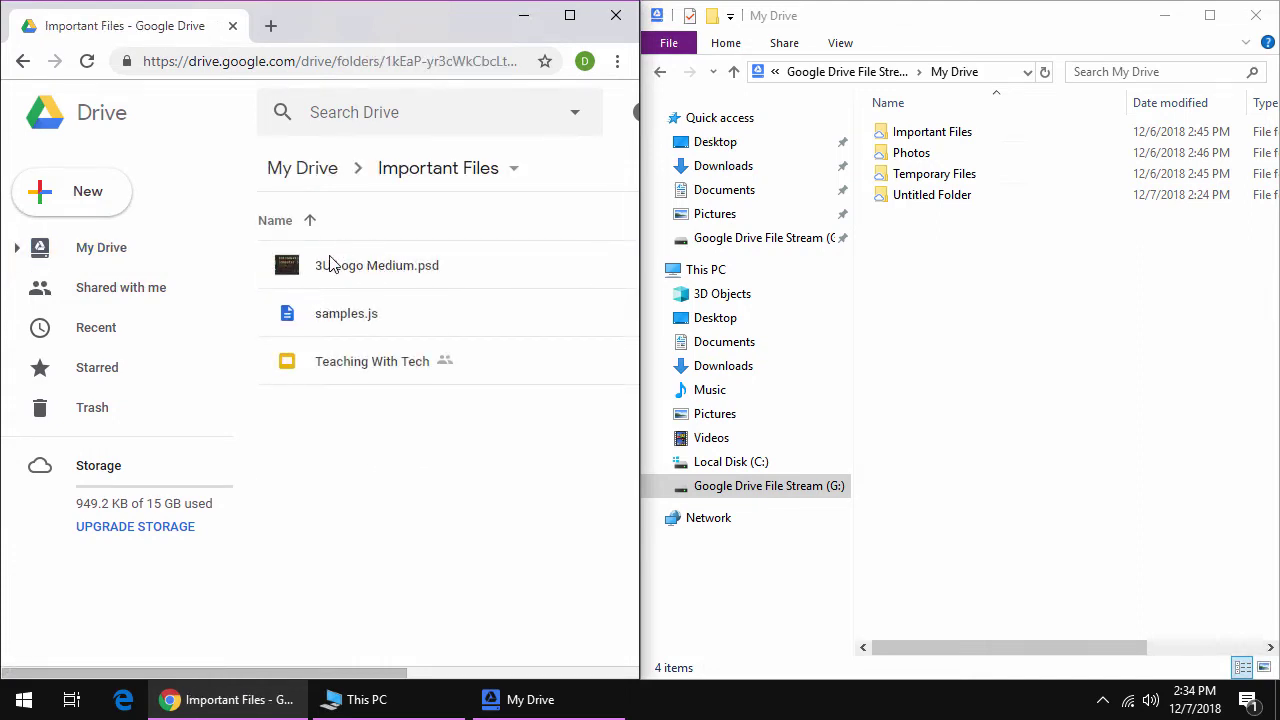
pyautogui.click(343, 312)
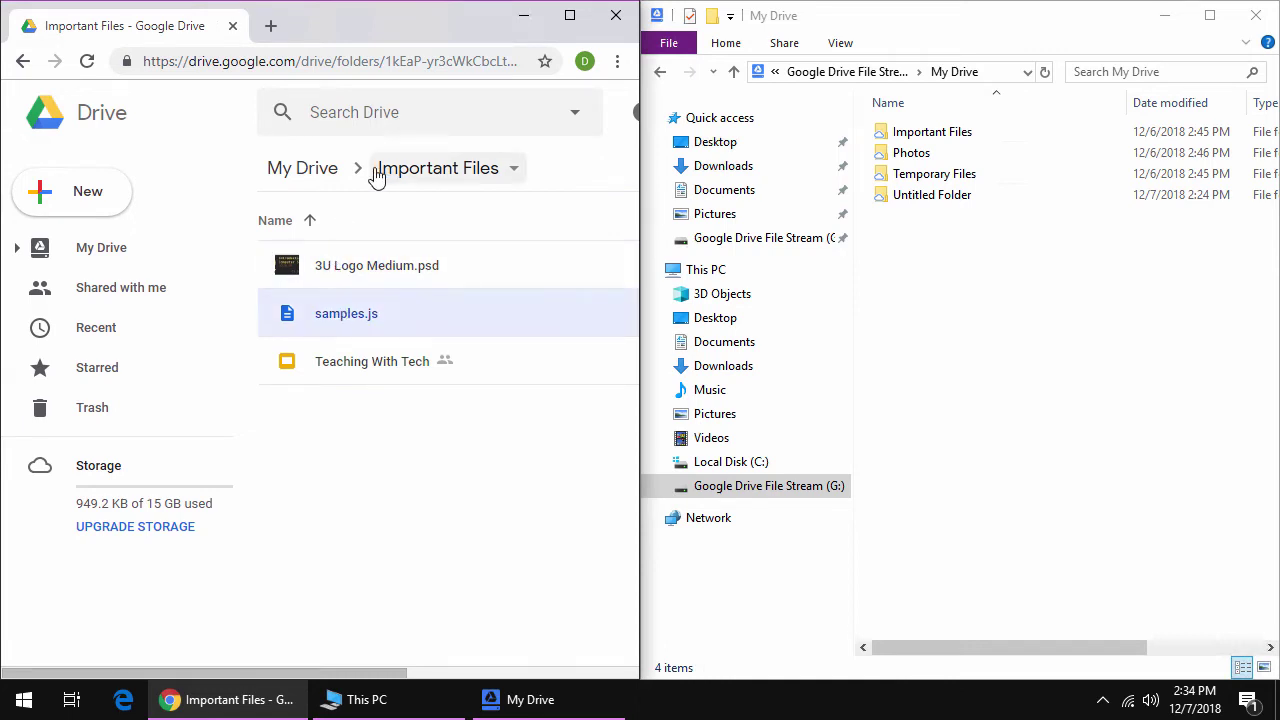
pyautogui.doubleClick(913, 140)
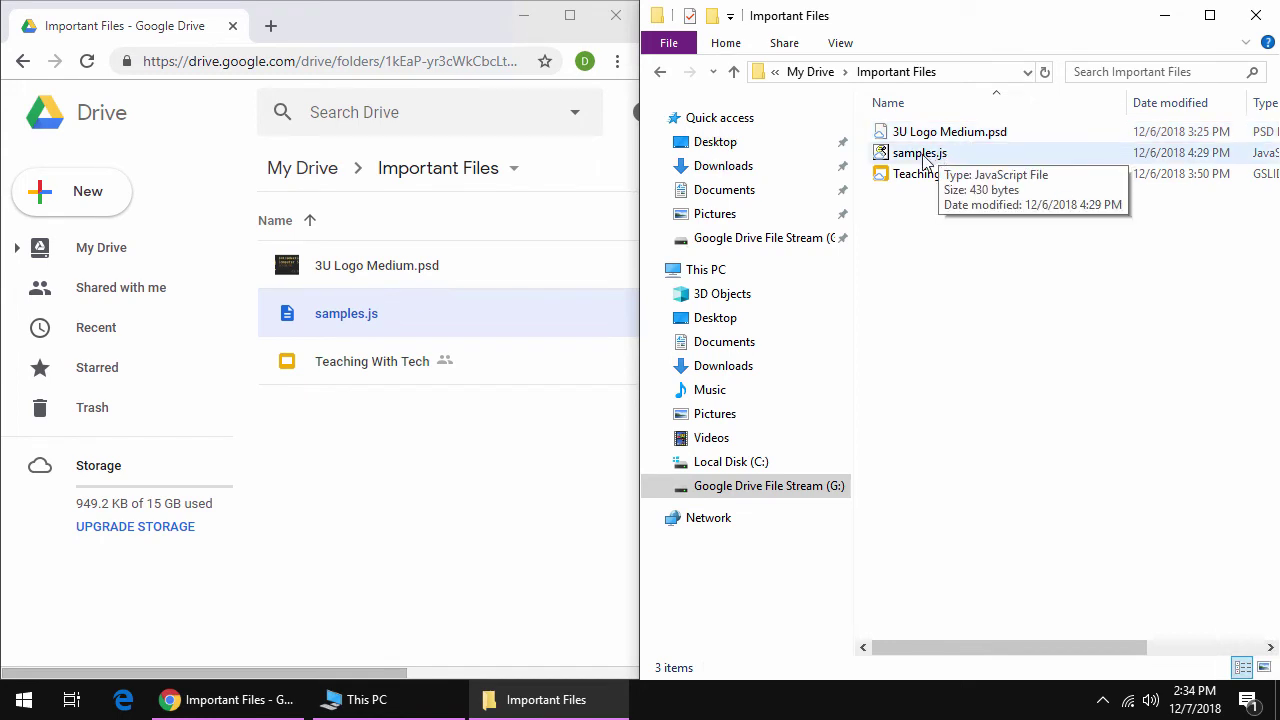
pyautogui.rightClick(925, 160)
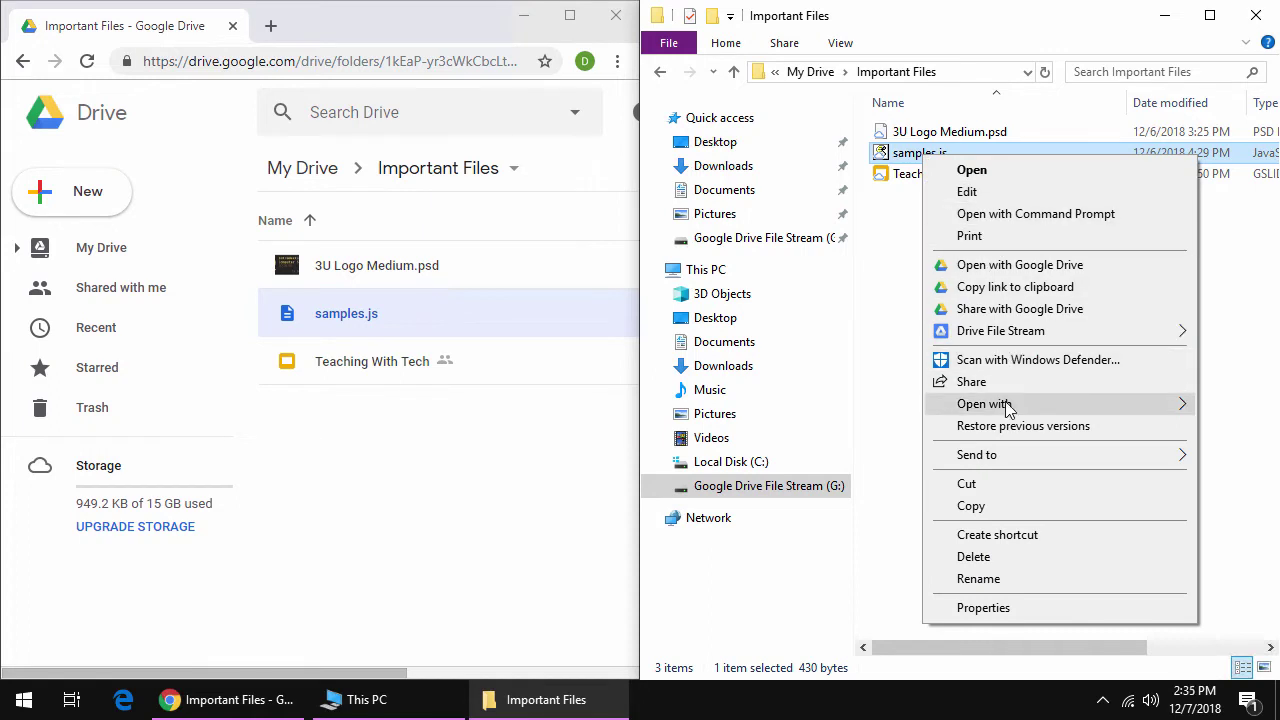
pyautogui.moveTo(1007, 410)
pyautogui.click(809, 422)
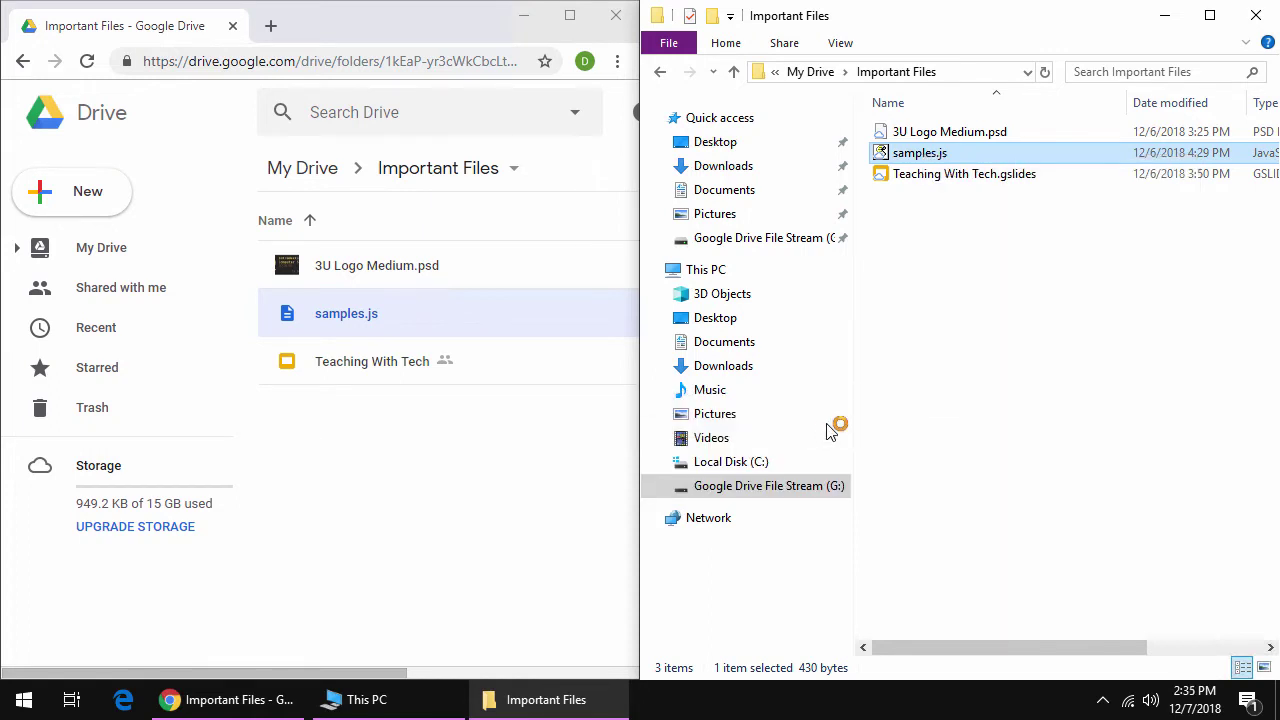
# - Delete the multiplicationTable function body from samples.js, save and close Notepad
pyautogui.click(588, 354)
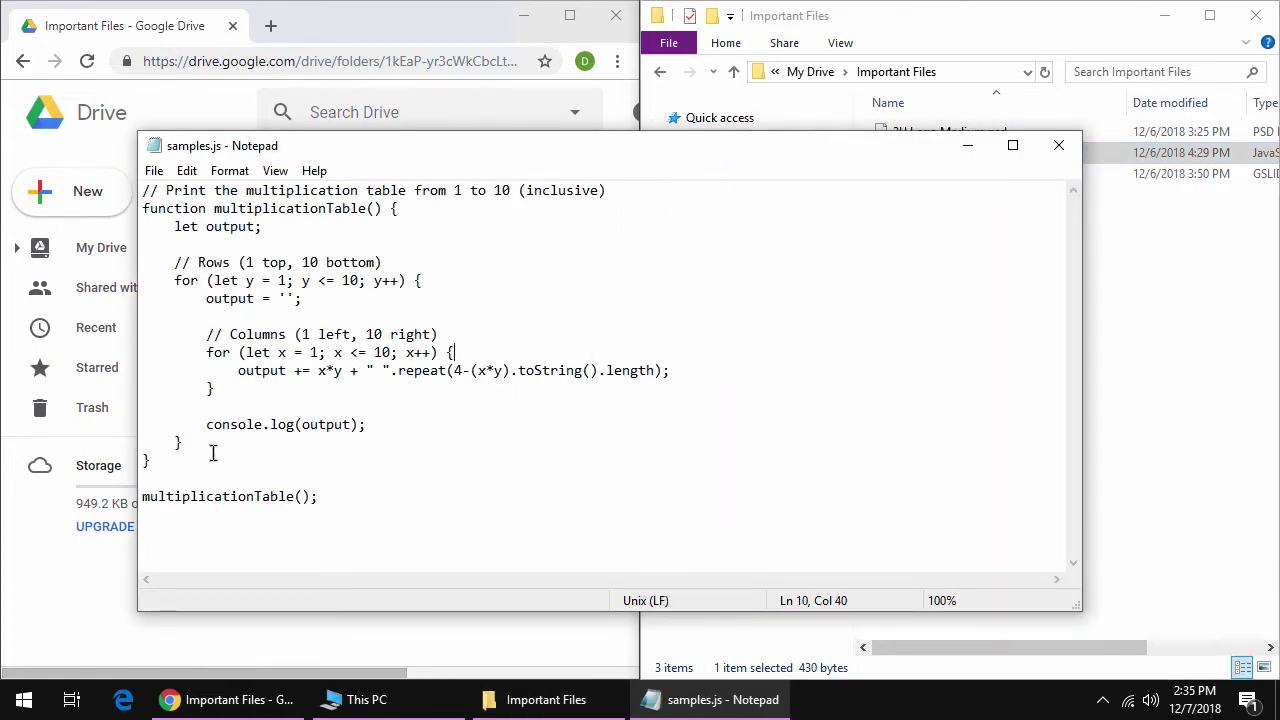
pyautogui.moveTo(212, 453); pyautogui.dragTo(146, 207)
pyautogui.press('Delete')
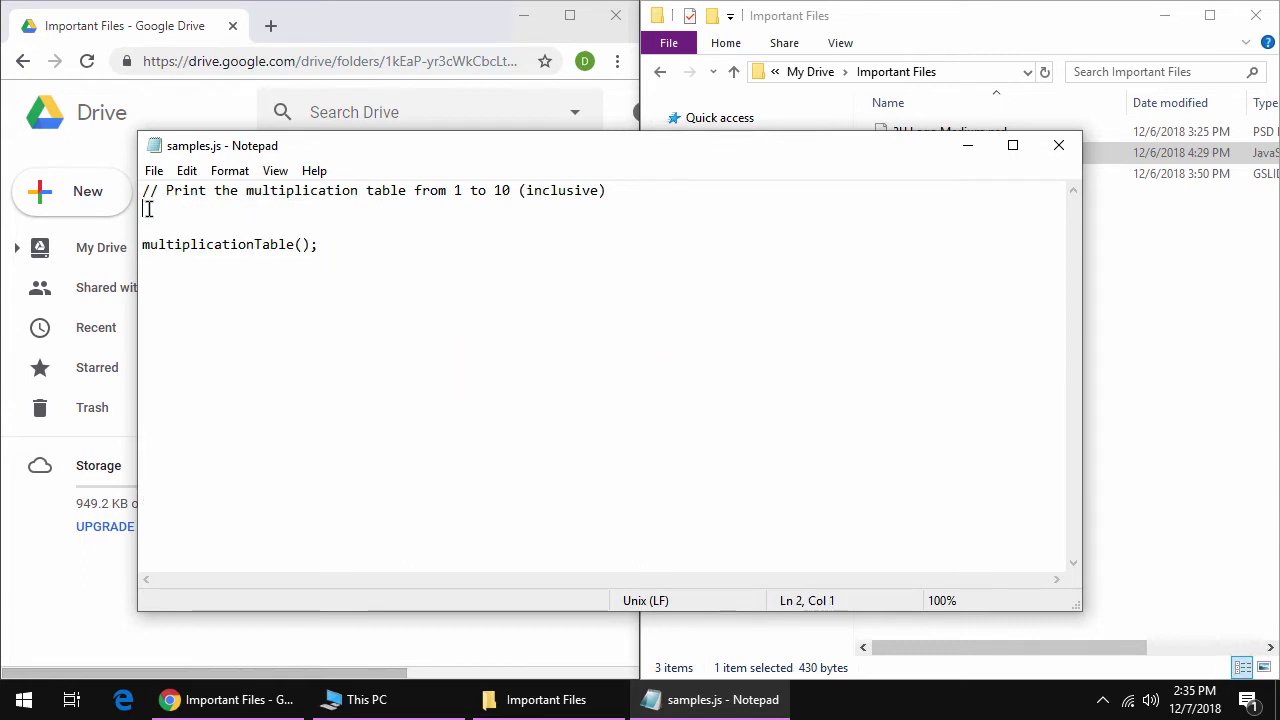
pyautogui.click(154, 171)
pyautogui.click(163, 240)
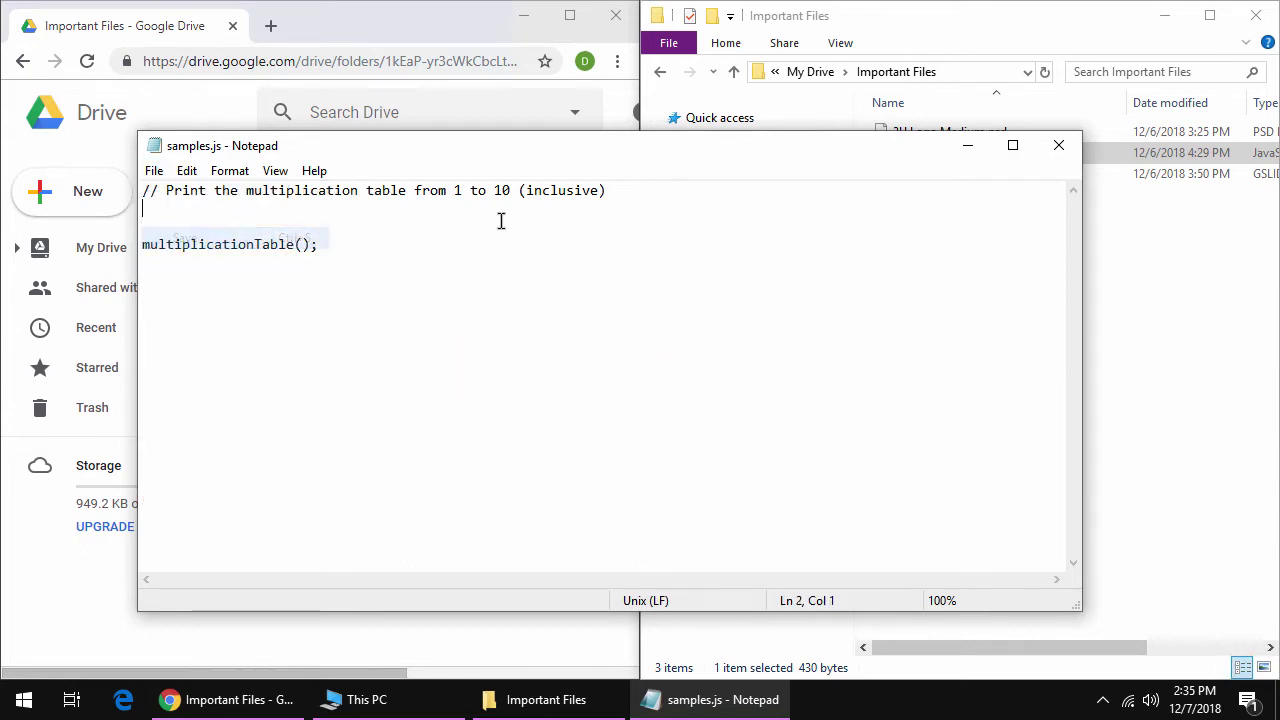
pyautogui.click(1070, 147)
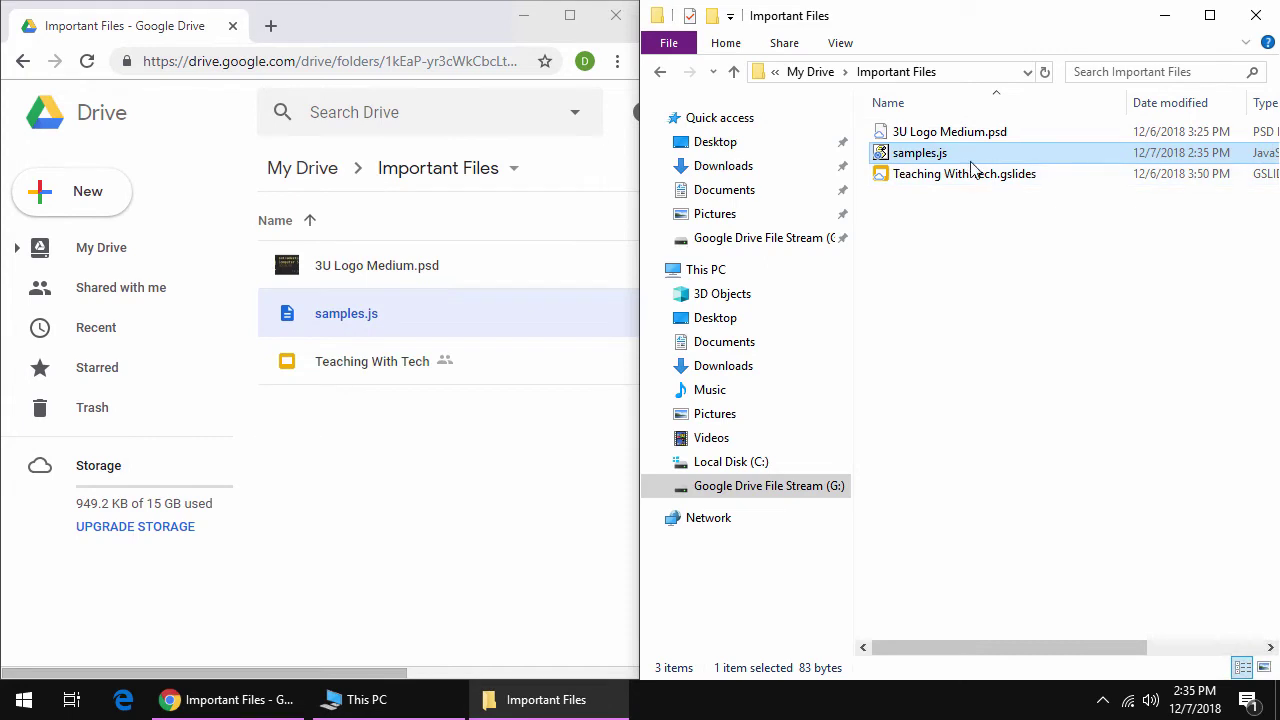
# - Preview samples.js in Drive to confirm the edit, then return to My Drive
pyautogui.click(355, 447)
pyautogui.doubleClick(335, 316)
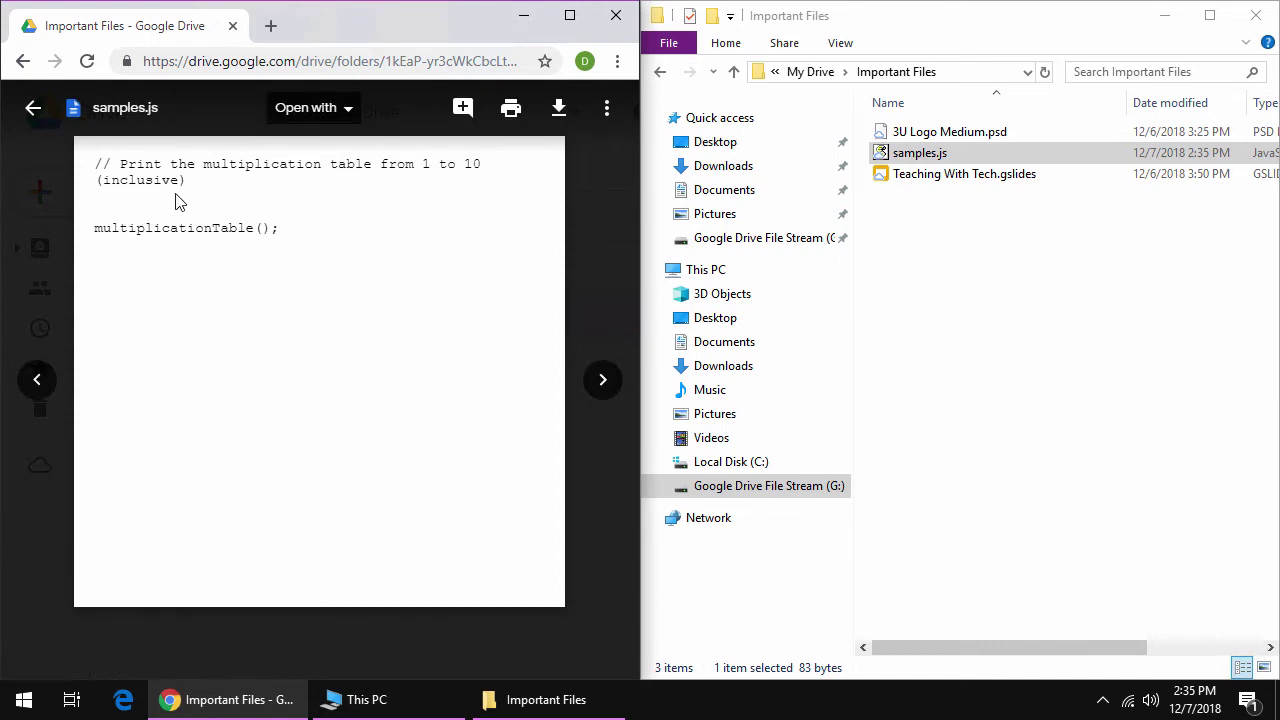
pyautogui.click(53, 204)
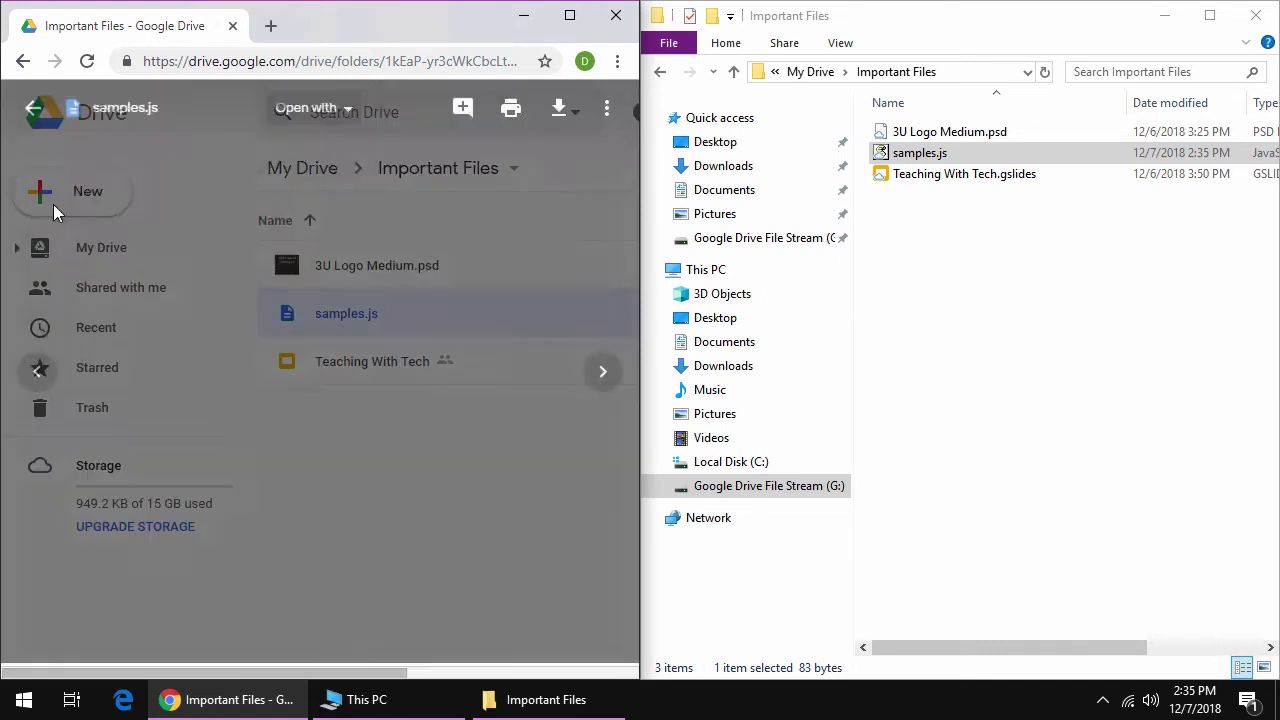
pyautogui.click(300, 170)
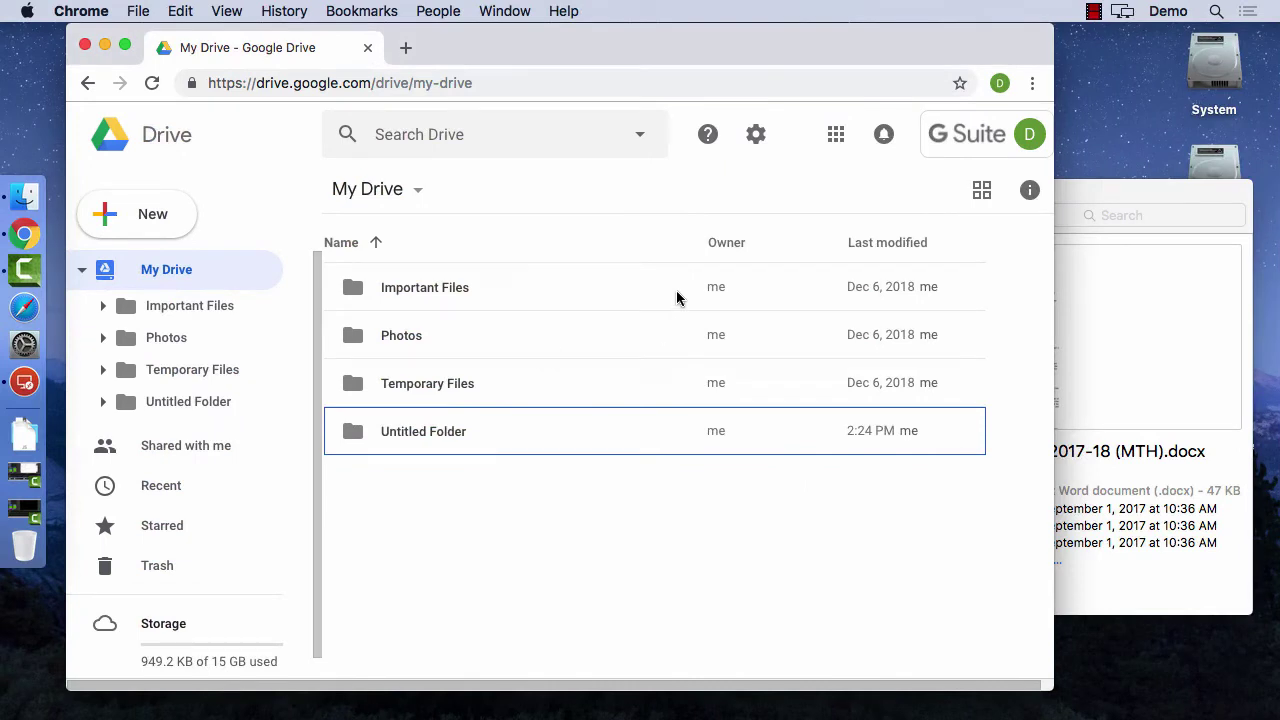
# - In the Mac's Finder column view, browse into ICS3U and then Smart Notebook
pyautogui.click(1137, 248)
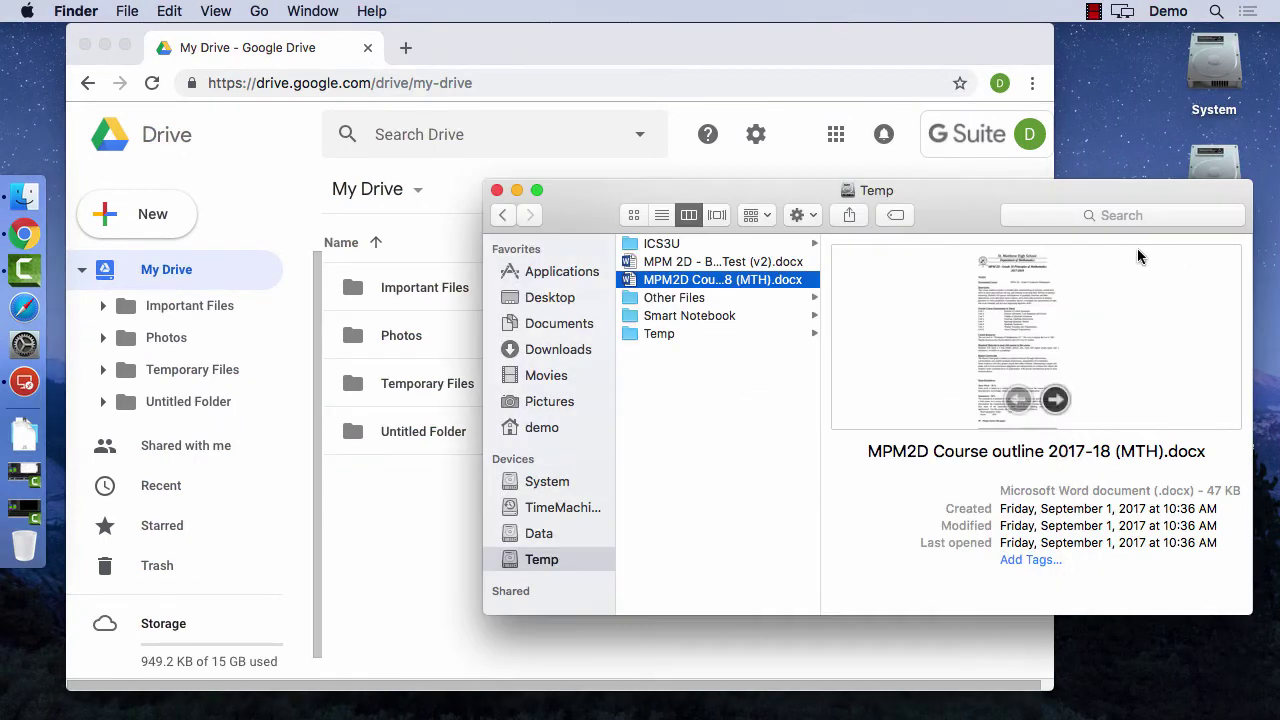
pyautogui.click(677, 246)
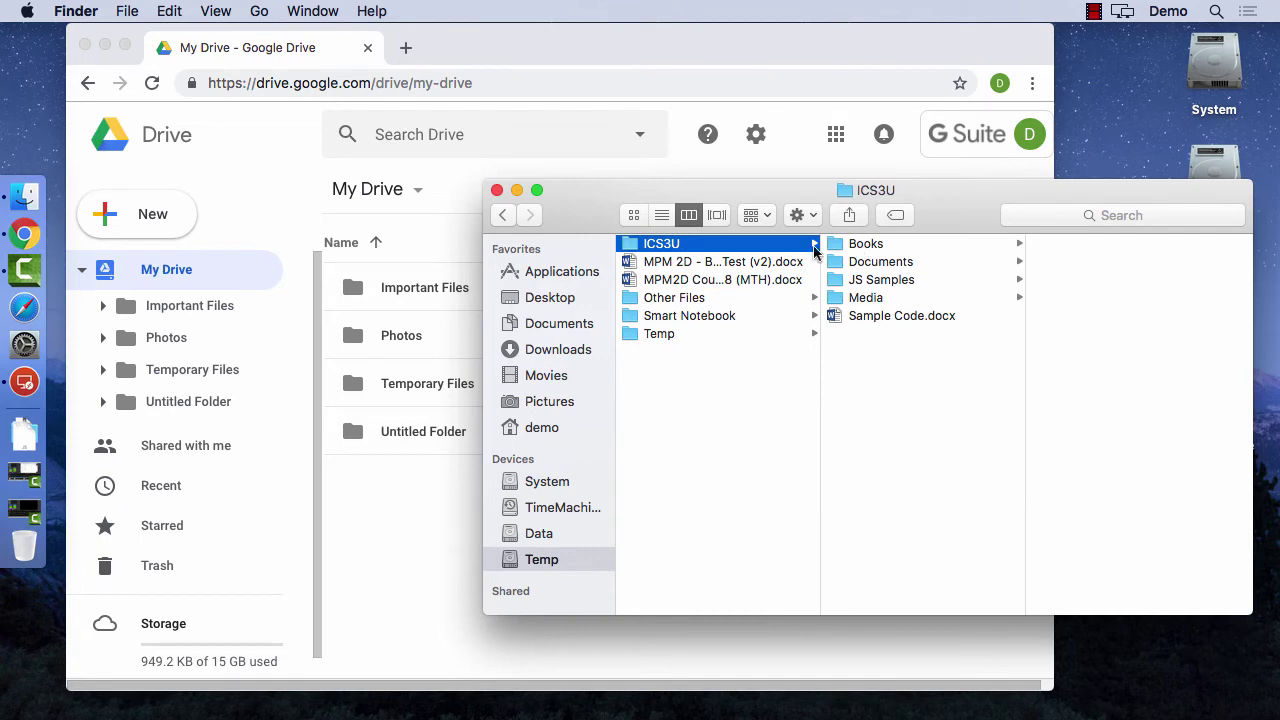
pyautogui.click(668, 316)
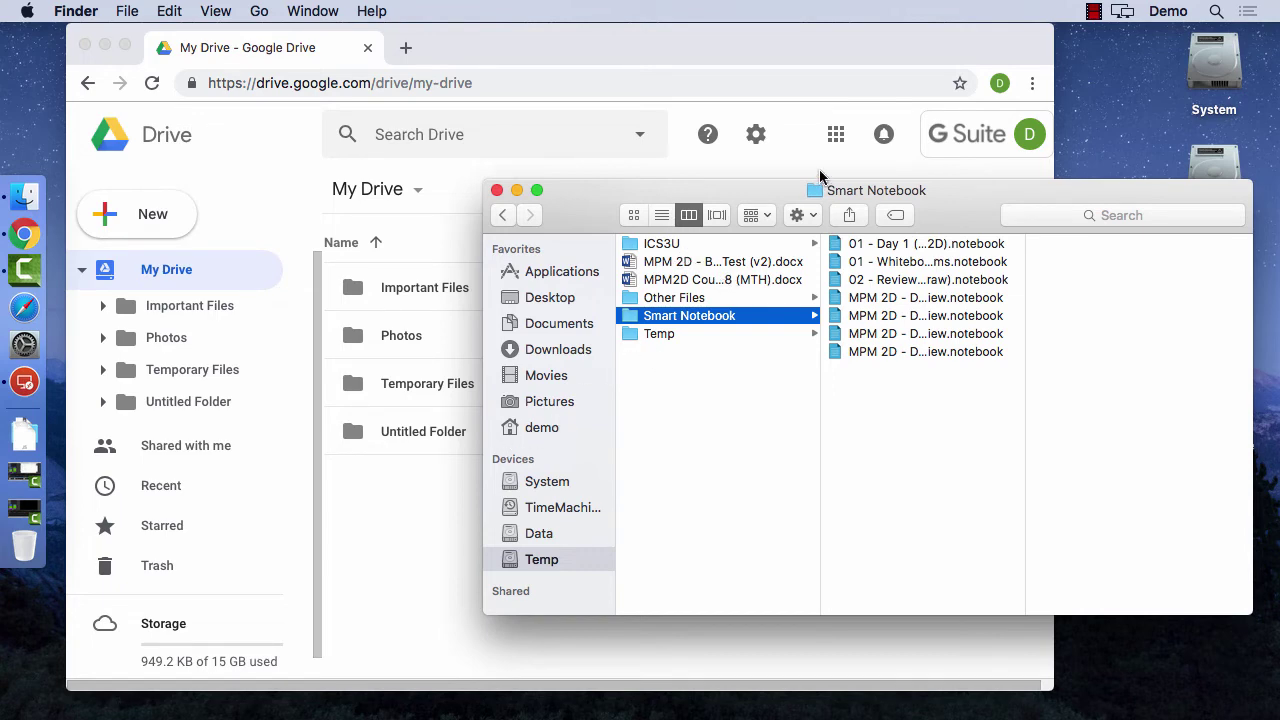
pyautogui.press('super+space')
# - Launch Drive File Stream from Spotlight and sign in with the account e-mail and password
pyautogui.press('Return')
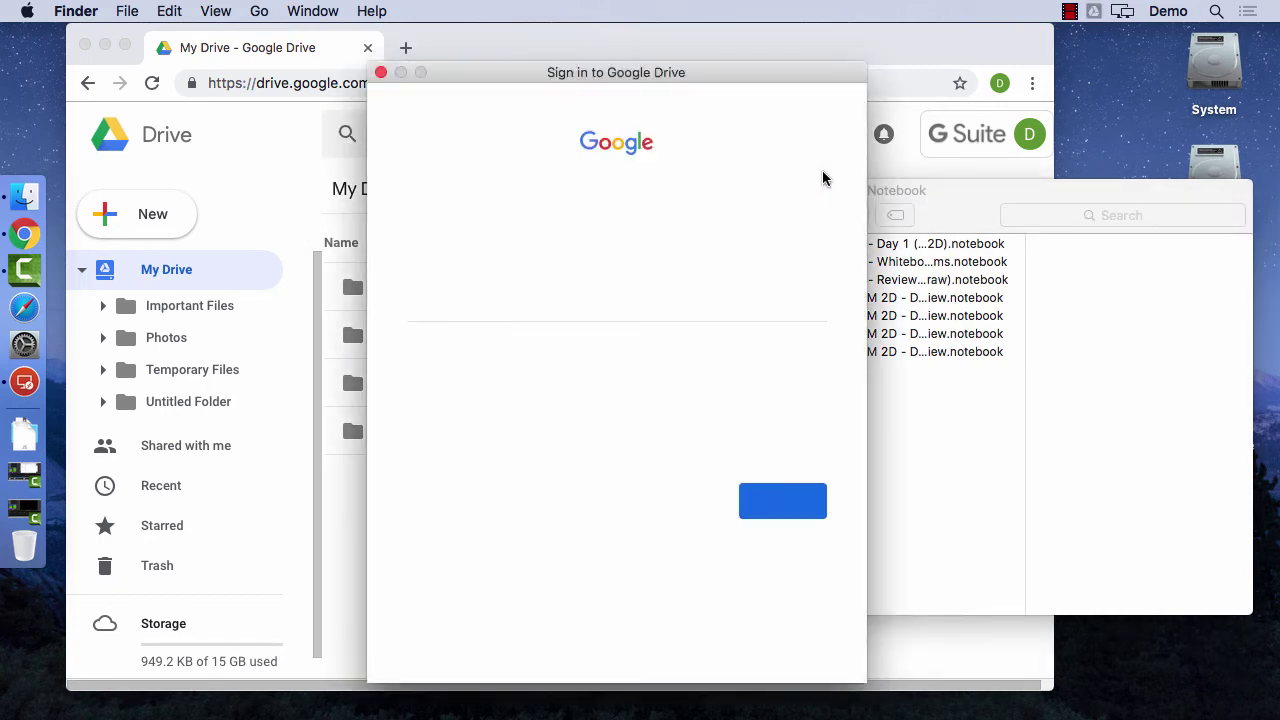
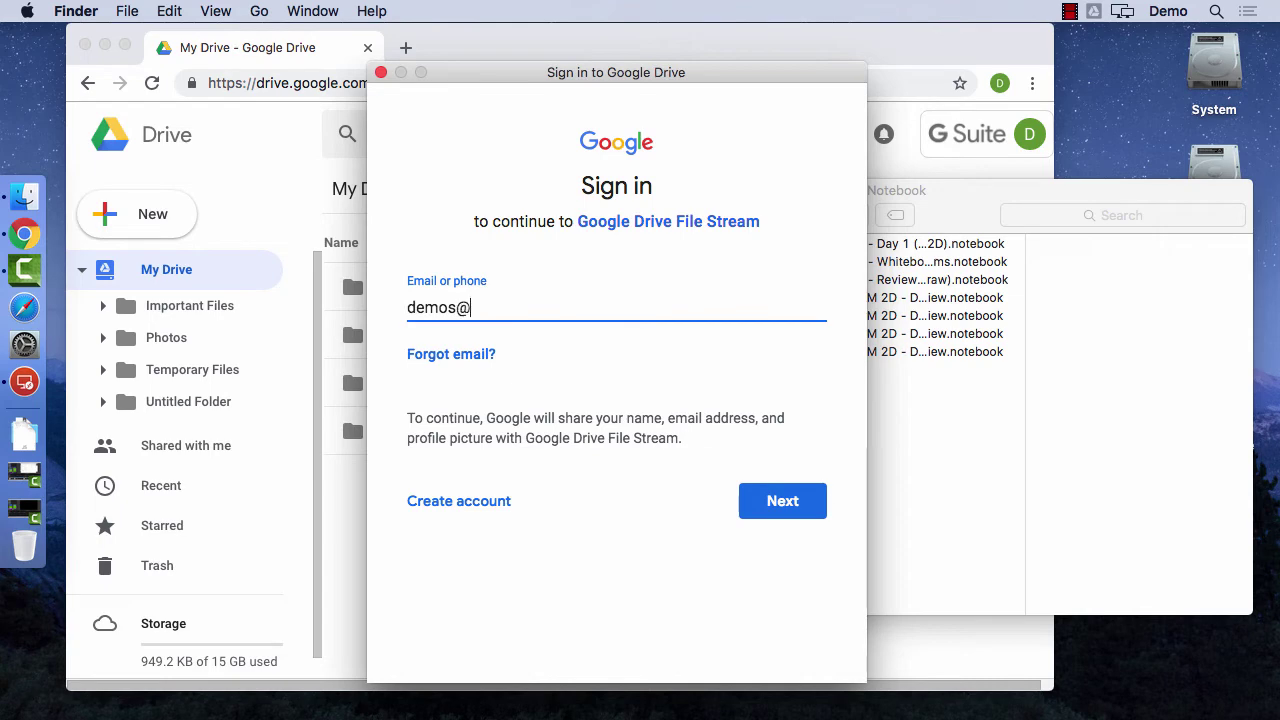
pyautogui.press('Return')
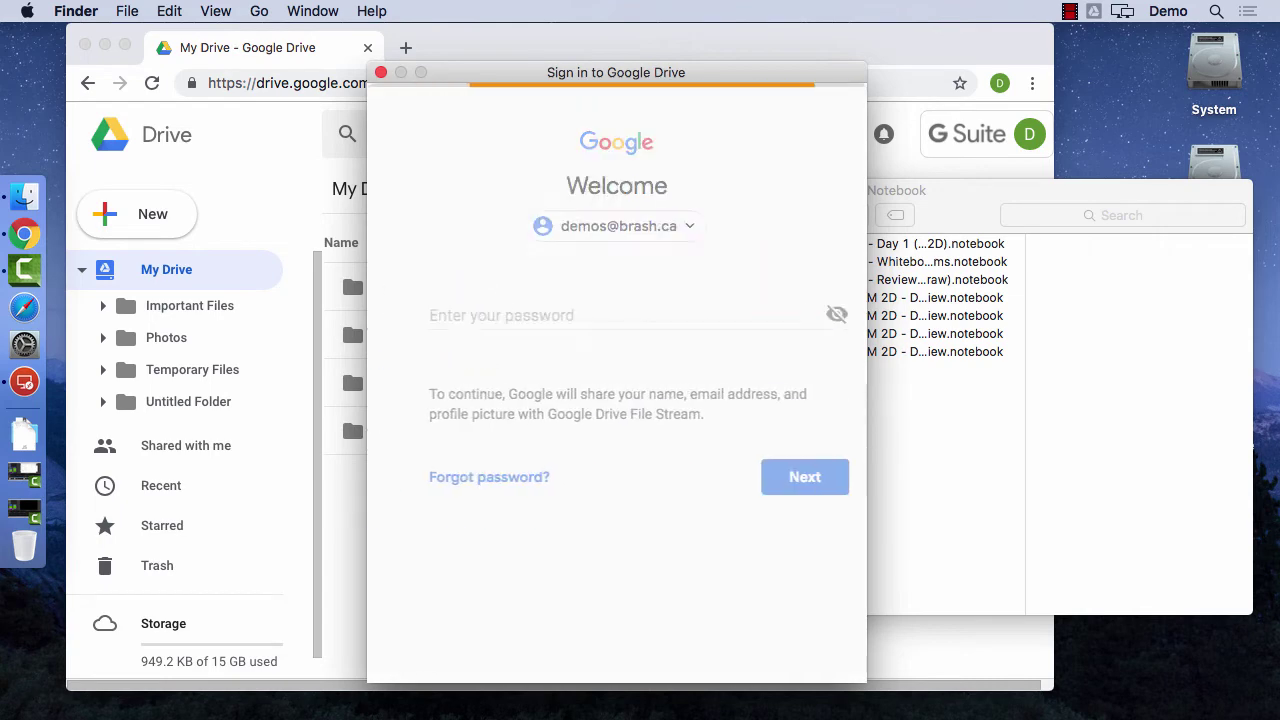
pyautogui.write('•••••')
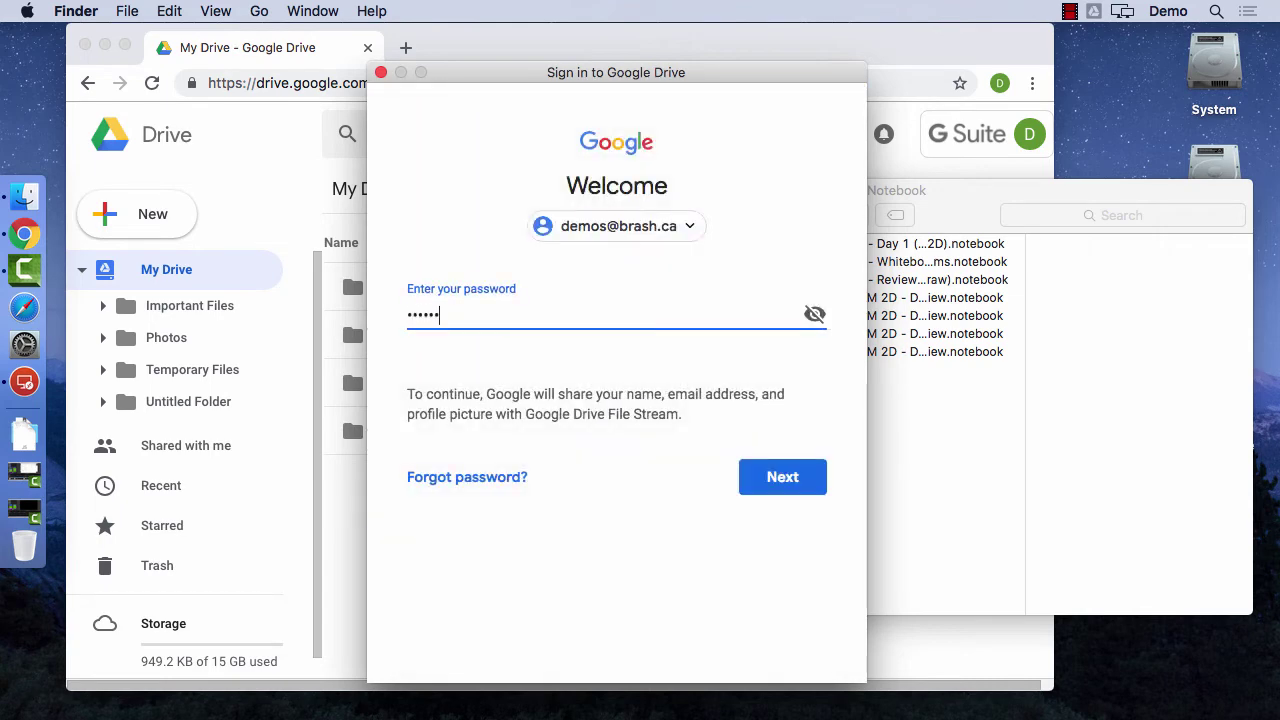
pyautogui.press('Return')
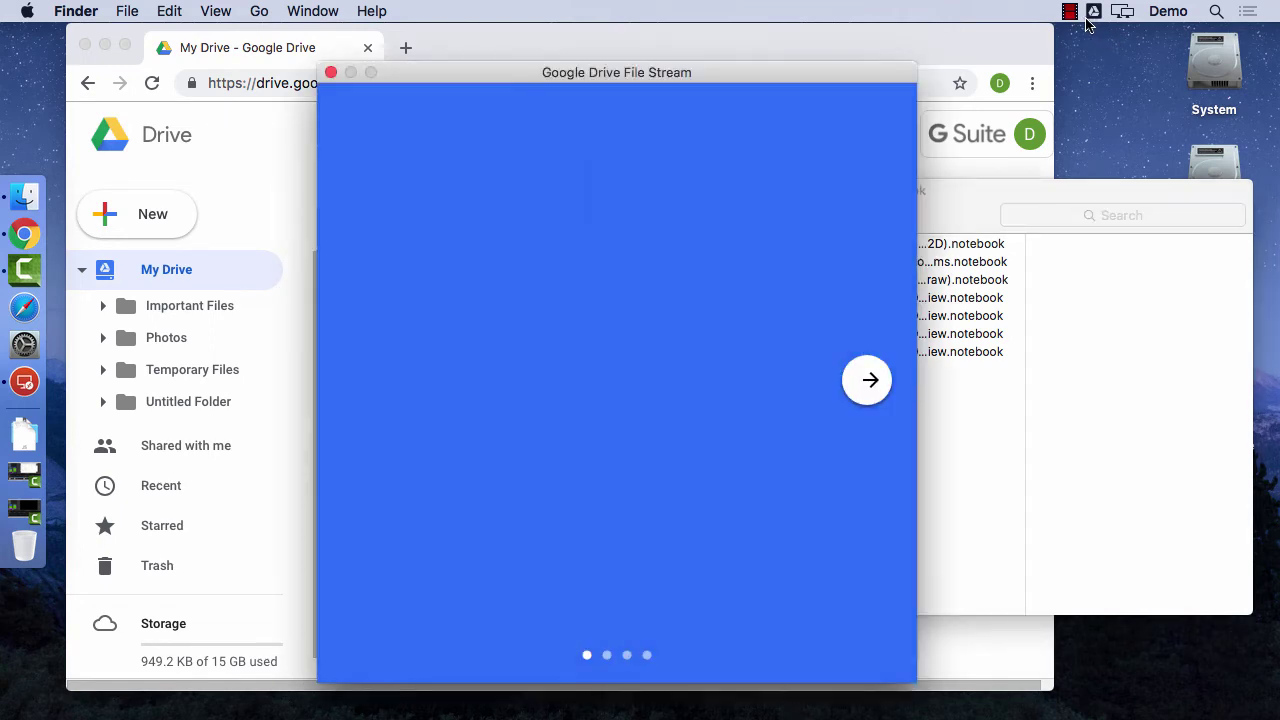
# - Open My Drive on the Google Drive volume, tidy the Finder windows, and open the Temp drive
pyautogui.click(331, 72)
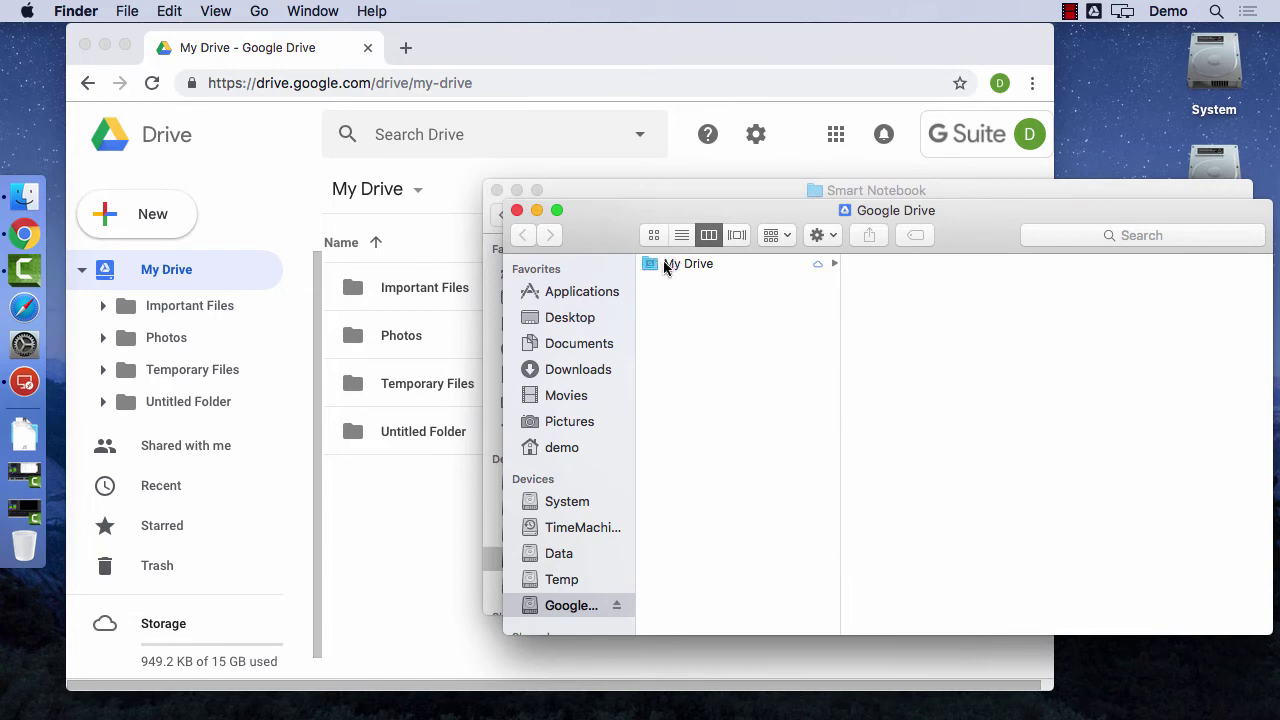
pyautogui.click(688, 264)
pyautogui.moveTo(771, 209); pyautogui.dragTo(570, 199)
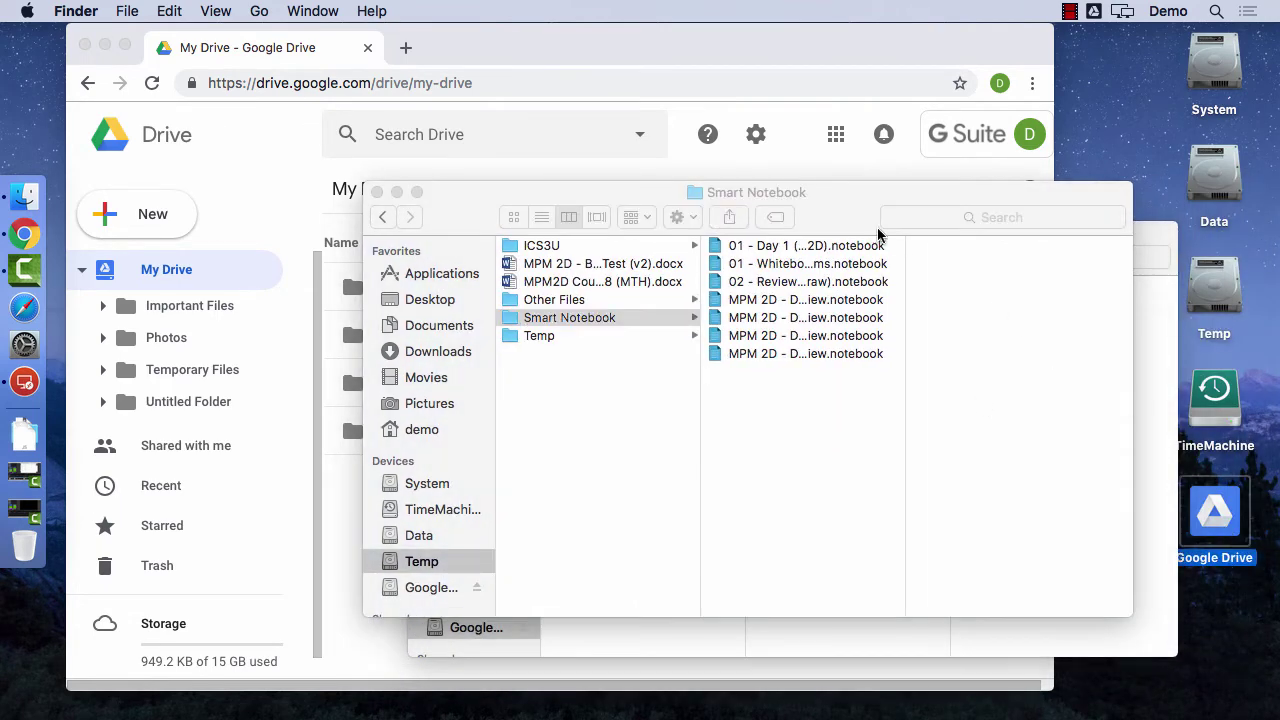
pyautogui.moveTo(838, 200); pyautogui.dragTo(962, 115)
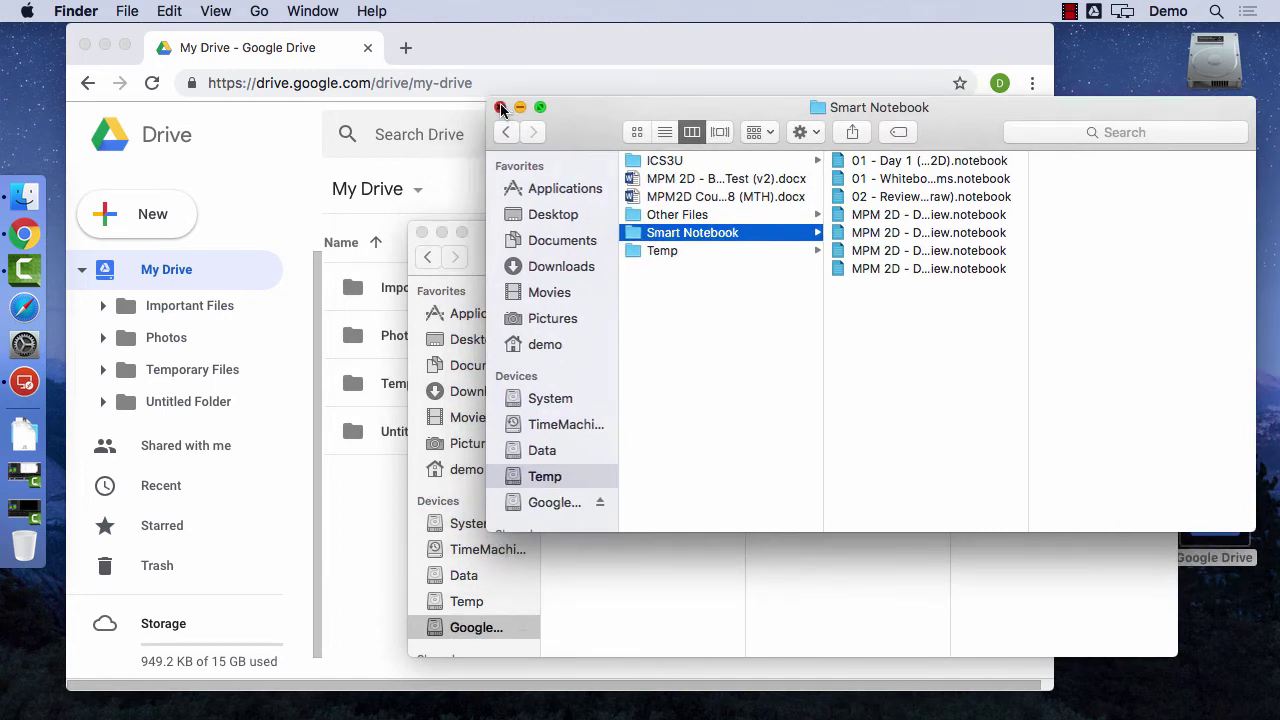
pyautogui.click(501, 108)
pyautogui.moveTo(531, 229); pyautogui.dragTo(621, 172)
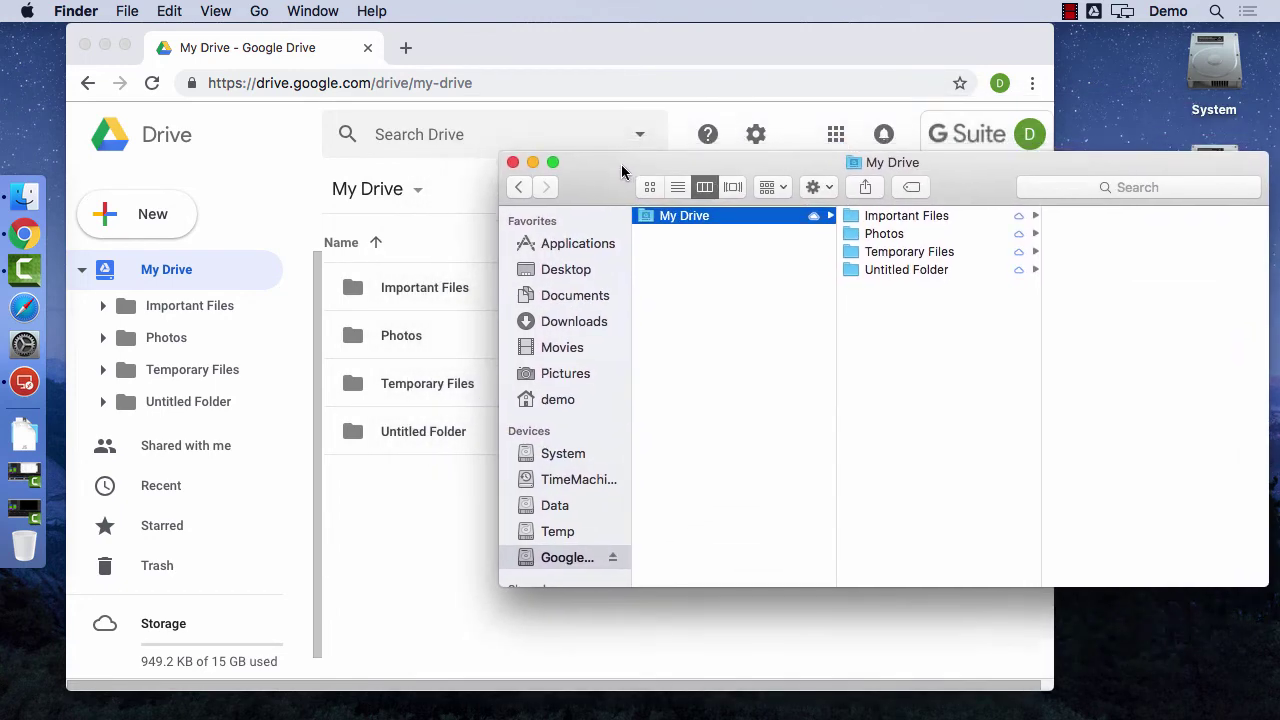
pyautogui.moveTo(757, 162); pyautogui.dragTo(320, 86)
pyautogui.doubleClick(1222, 296)
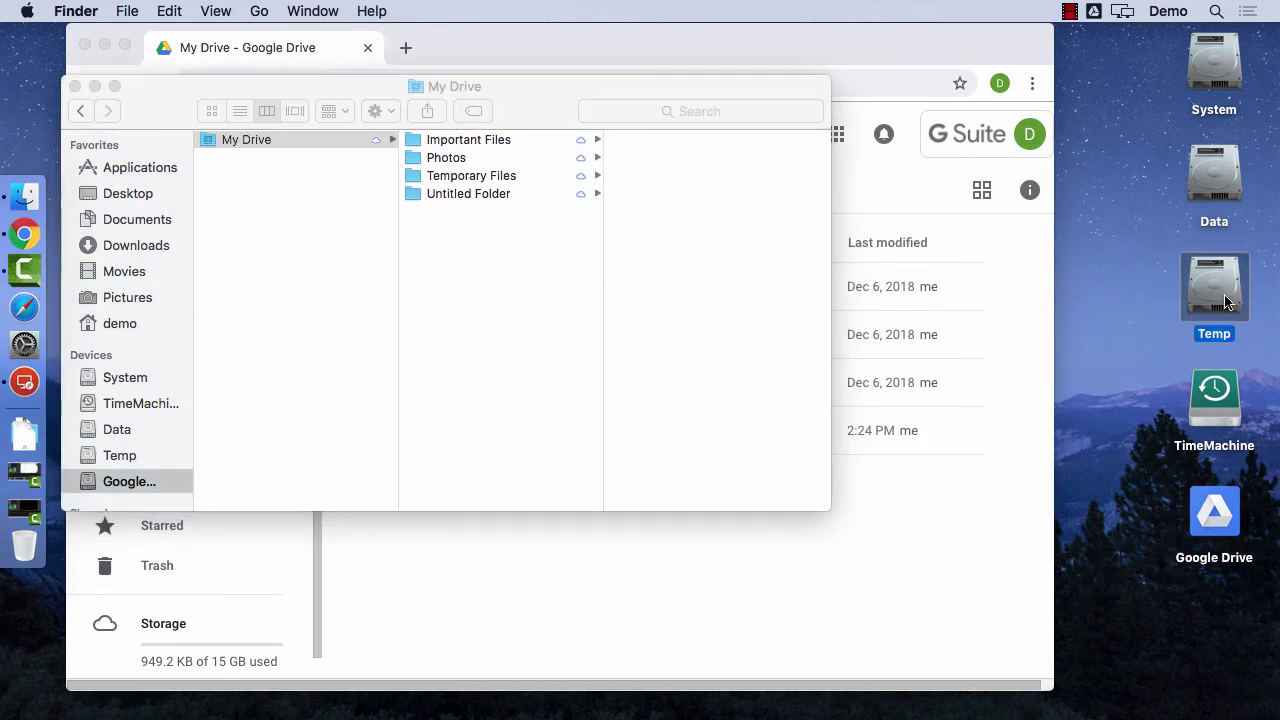
# - Copy ICS3U and Smart Notebook from the Temp drive into My Drive, then close Temp
pyautogui.click(666, 246)
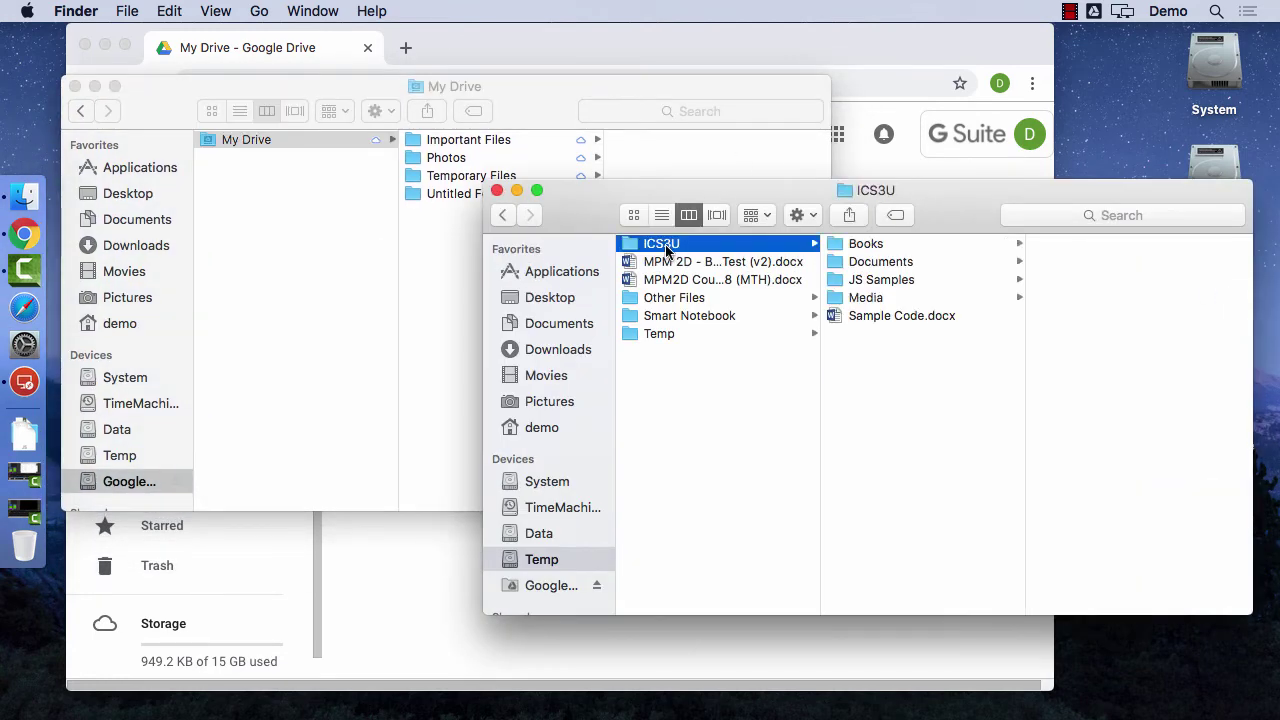
pyautogui.keyDown('super'); pyautogui.click(674, 316); pyautogui.keyUp('super')
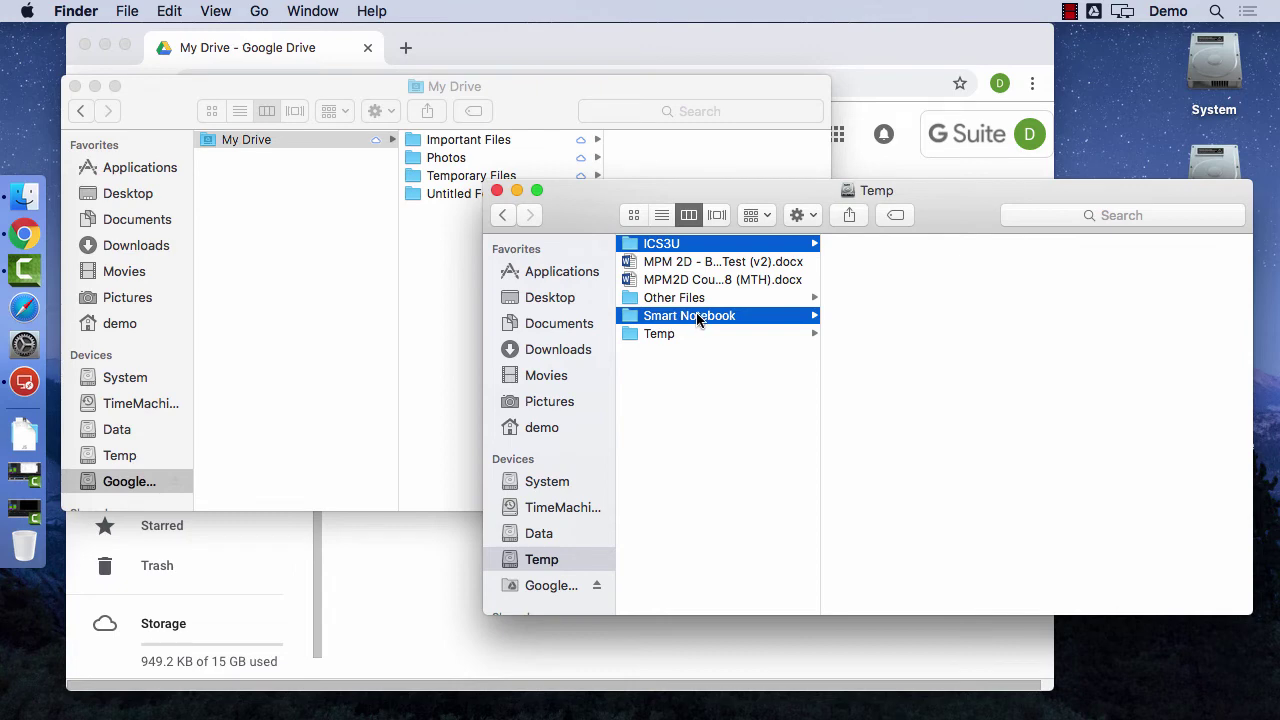
pyautogui.moveTo(697, 318); pyautogui.dragTo(458, 290)
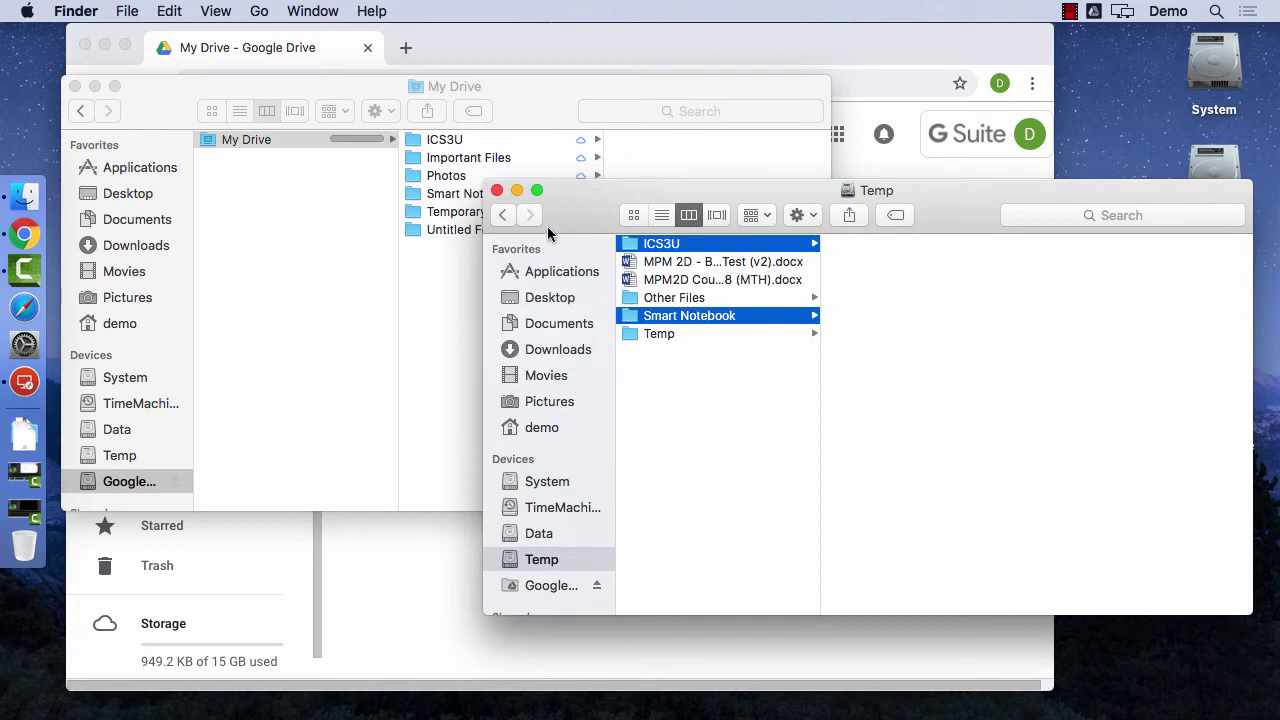
pyautogui.click(498, 191)
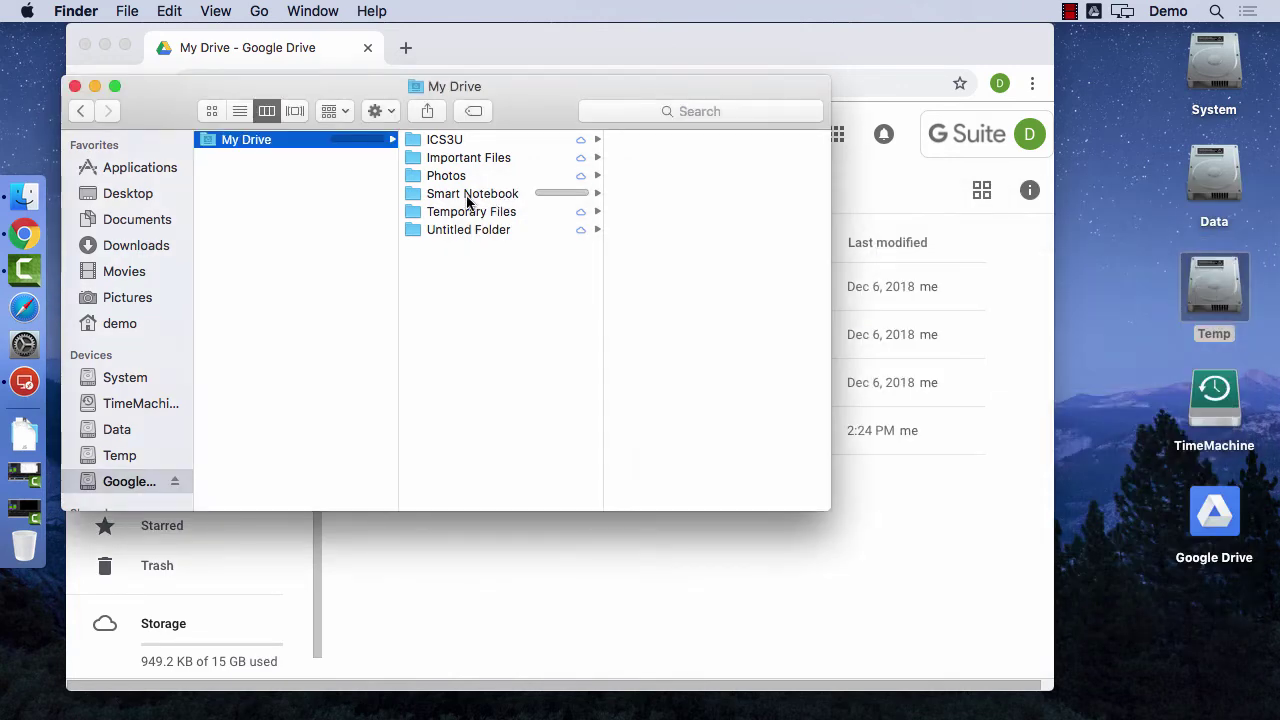
pyautogui.click(473, 141)
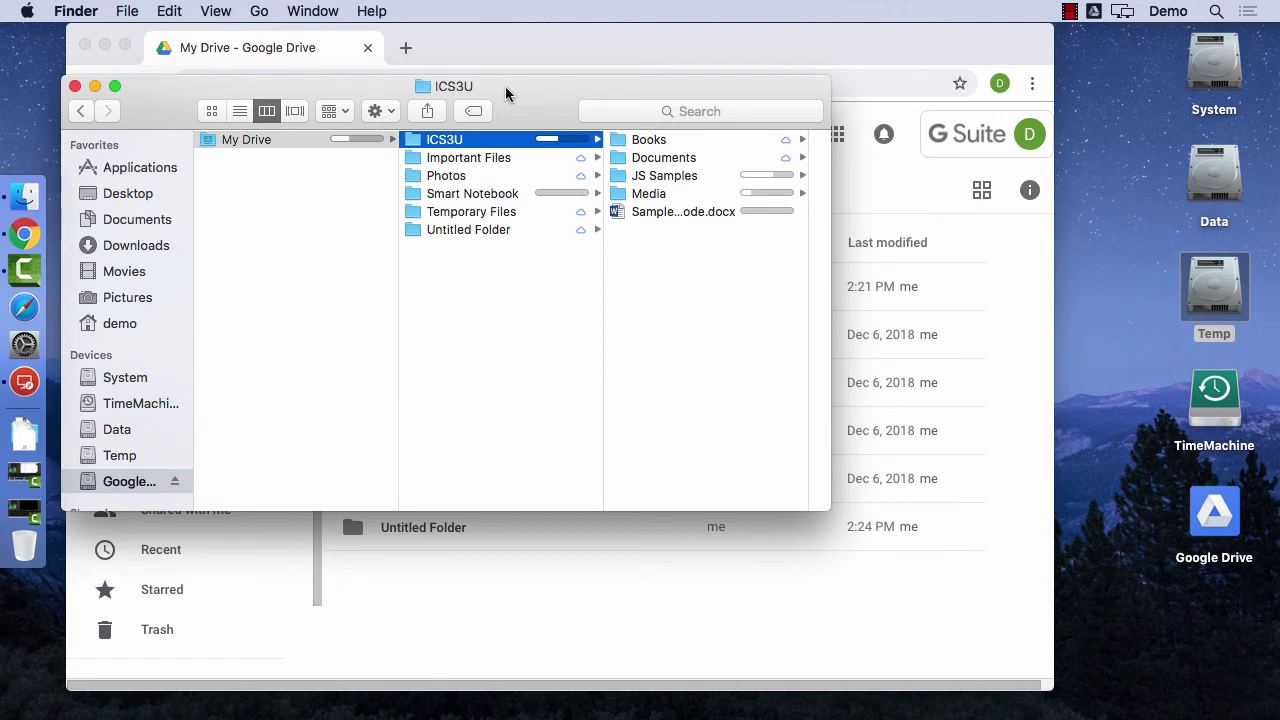
# - Open the copied ICS3U folder on the Google Drive web page
pyautogui.moveTo(512, 91); pyautogui.dragTo(927, 286)
pyautogui.click(671, 210)
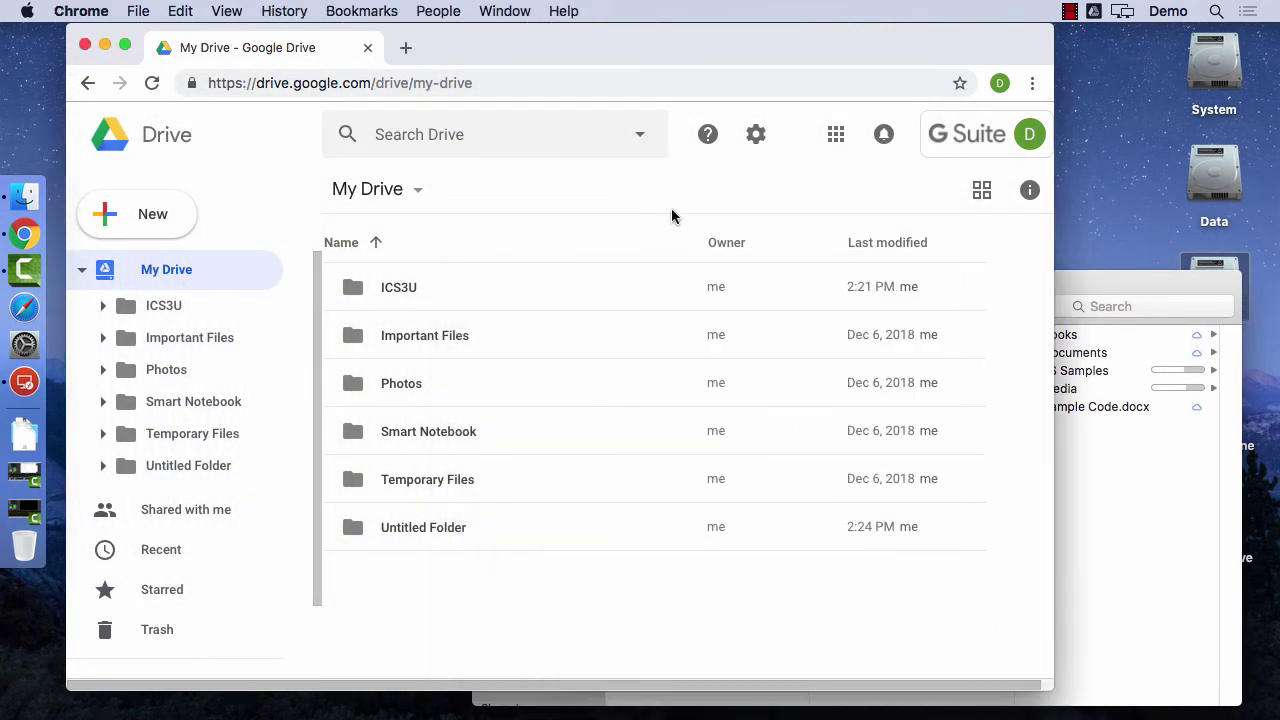
pyautogui.click(414, 289)
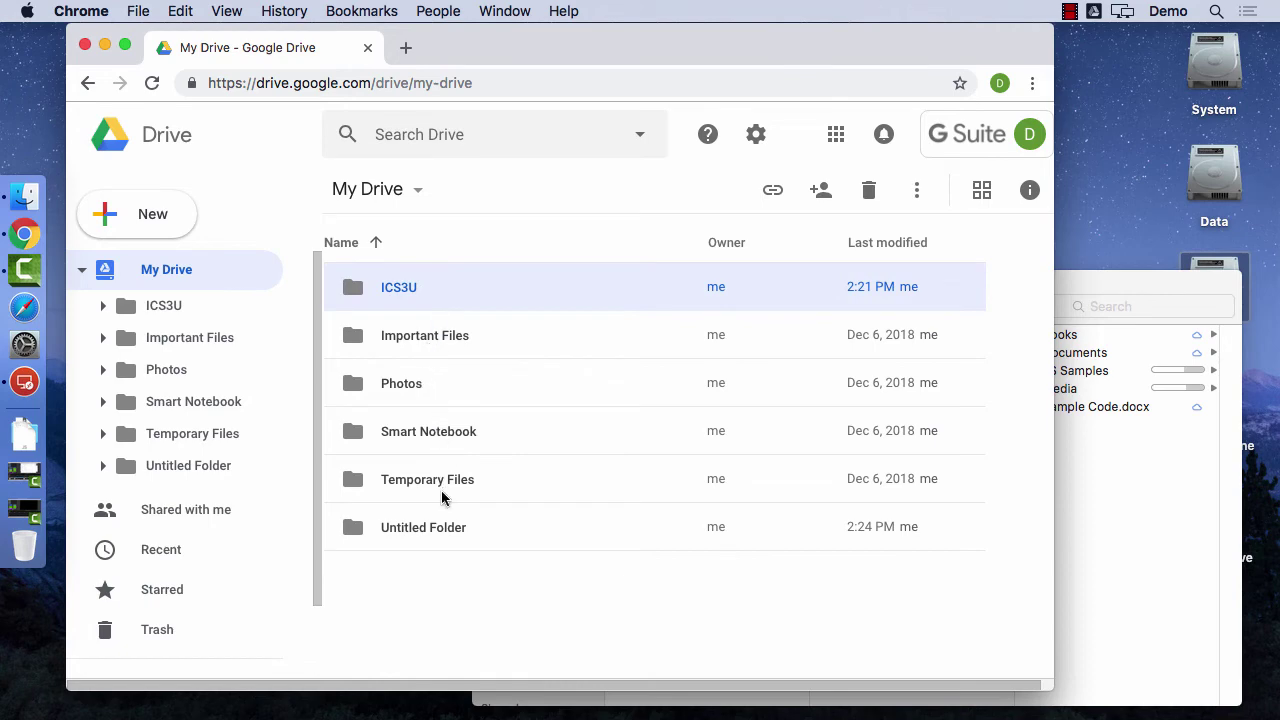
pyautogui.click(443, 498)
pyautogui.doubleClick(401, 287)
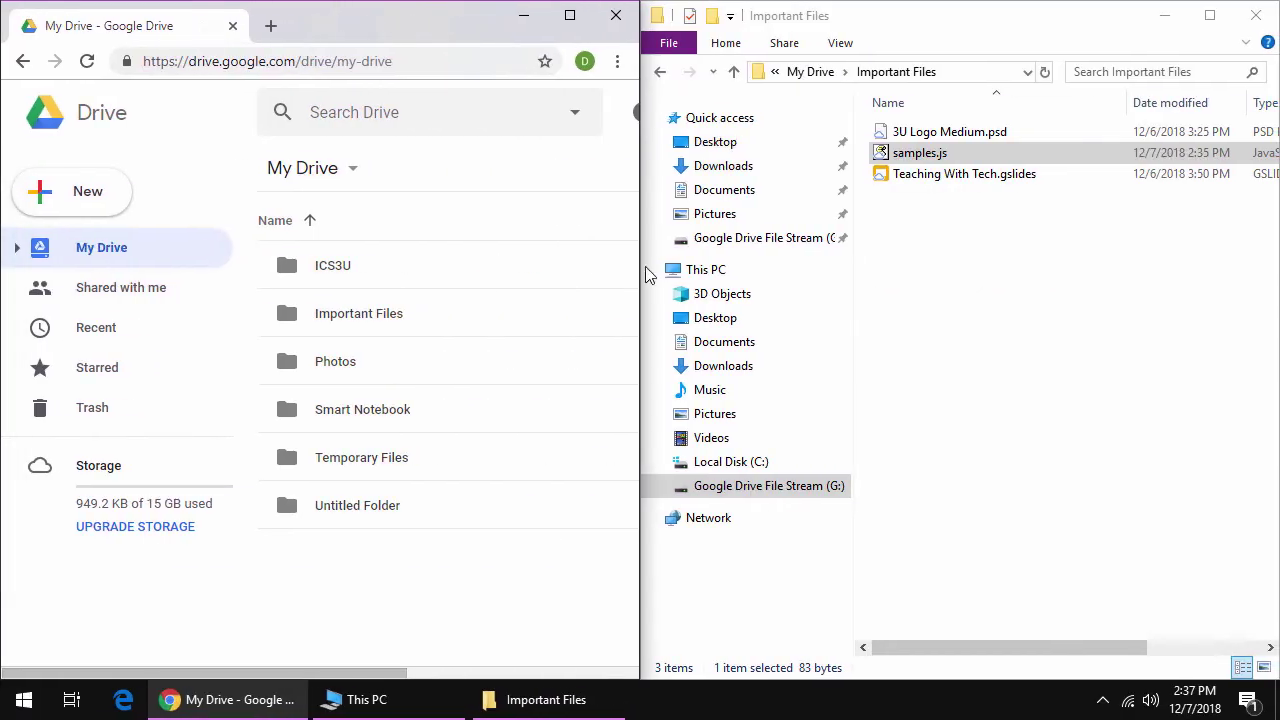
# - Browse to My Drive on the Google Drive File Stream (G:) drive and inspect ICS3U
pyautogui.click(335, 268)
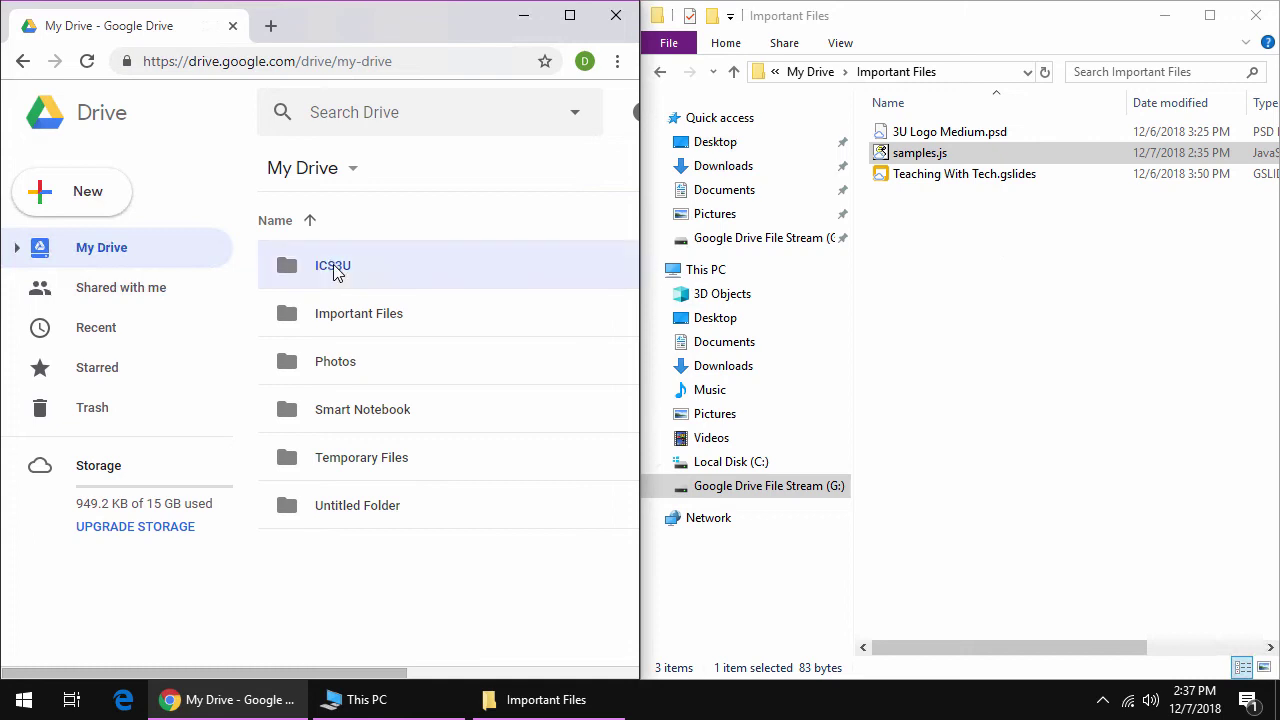
pyautogui.click(725, 487)
pyautogui.doubleClick(914, 134)
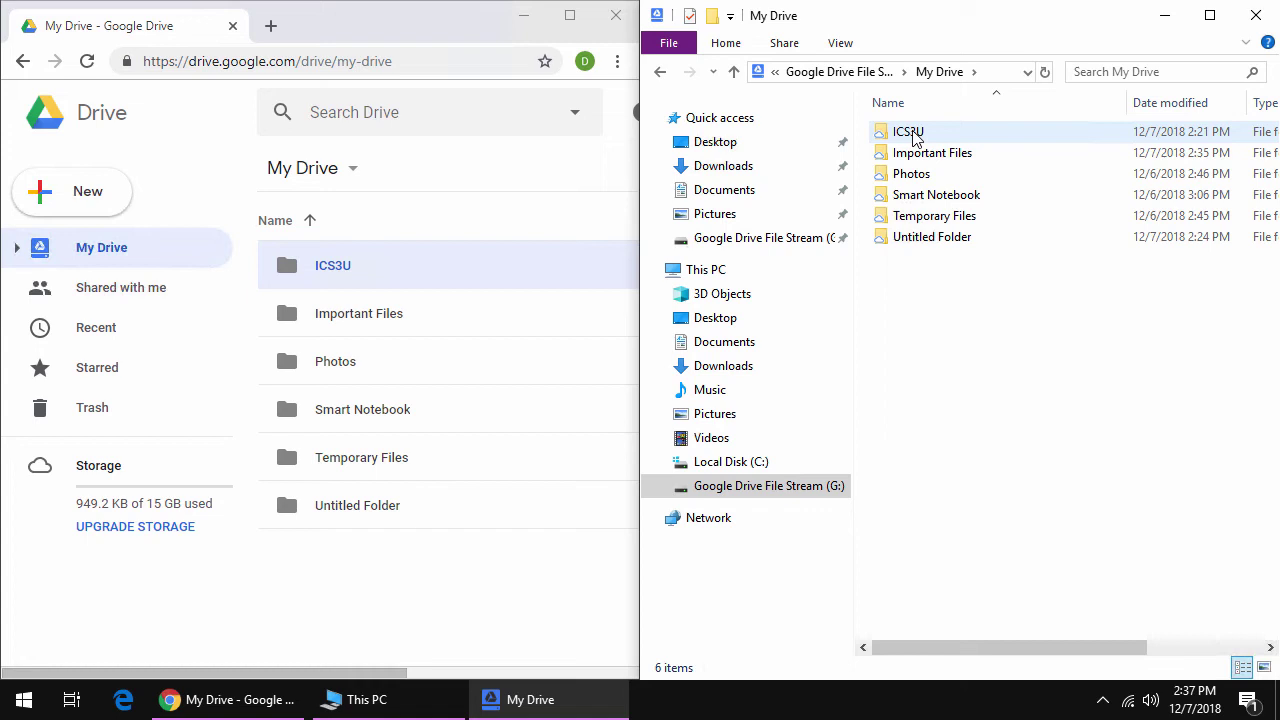
pyautogui.click(913, 137)
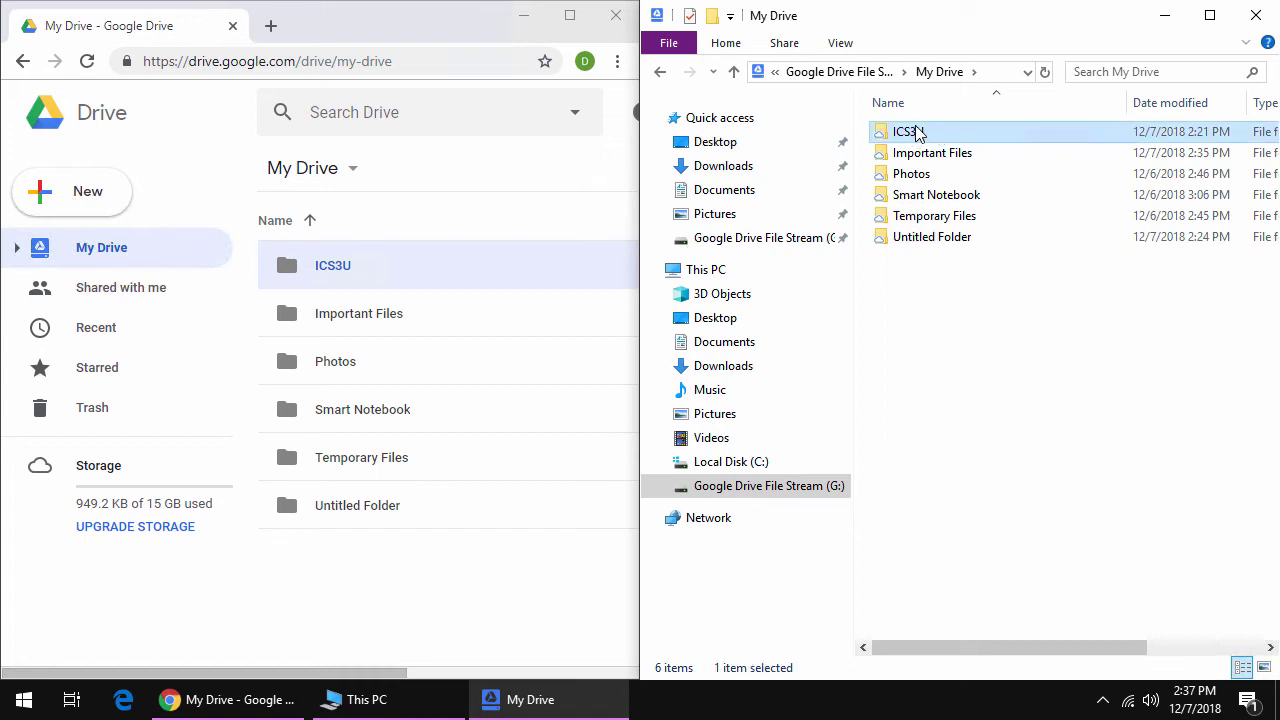
pyautogui.doubleClick(917, 132)
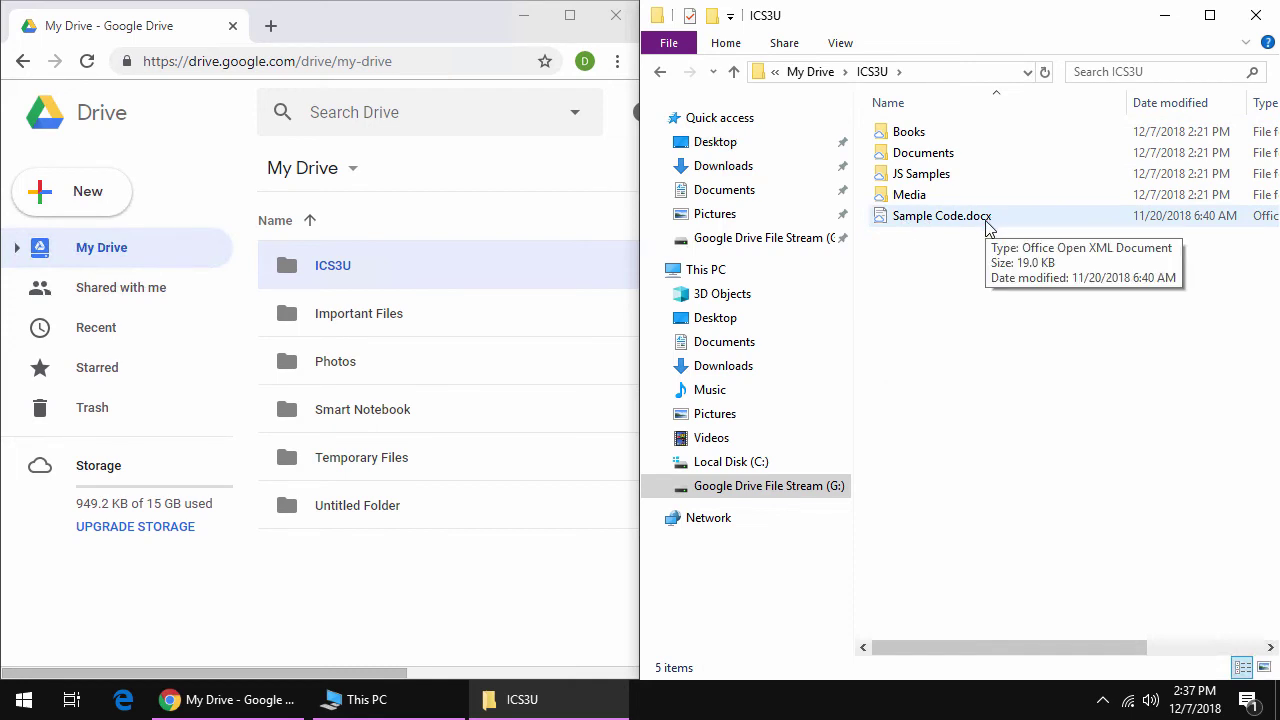
pyautogui.click(812, 73)
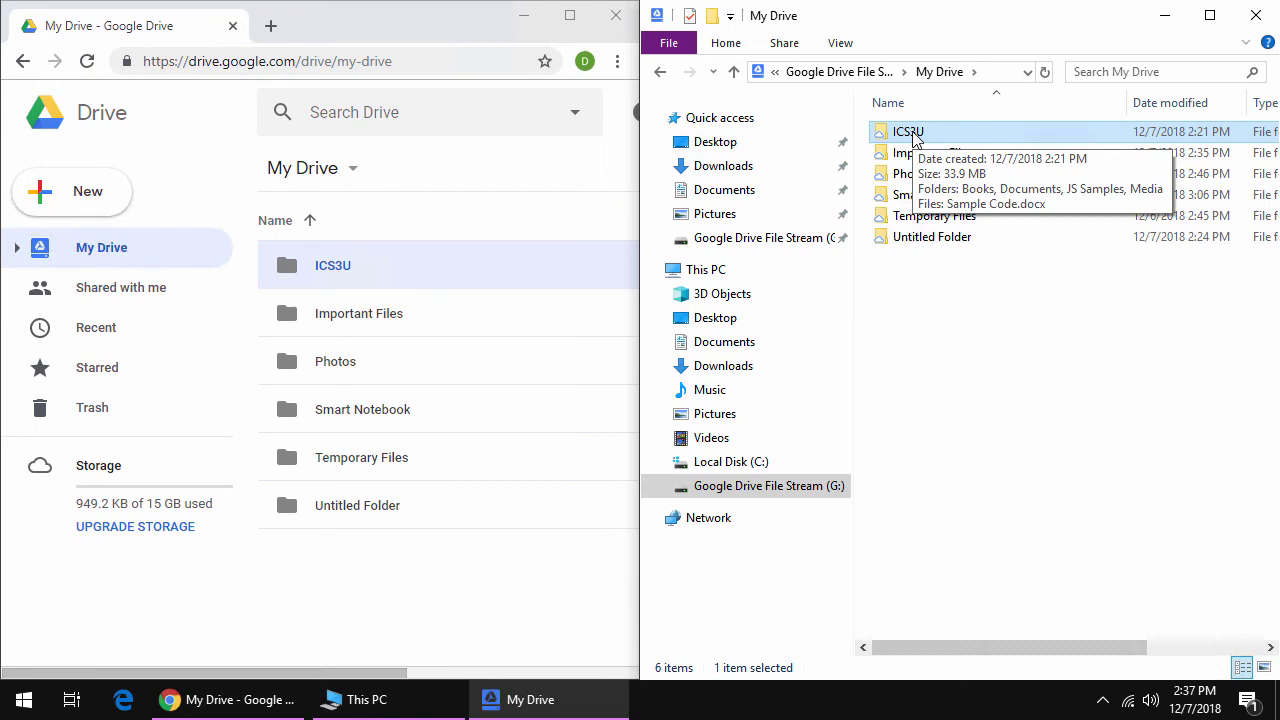
# - Set the ICS3U folder to Drive File Stream > Available offline
pyautogui.rightClick(912, 132)
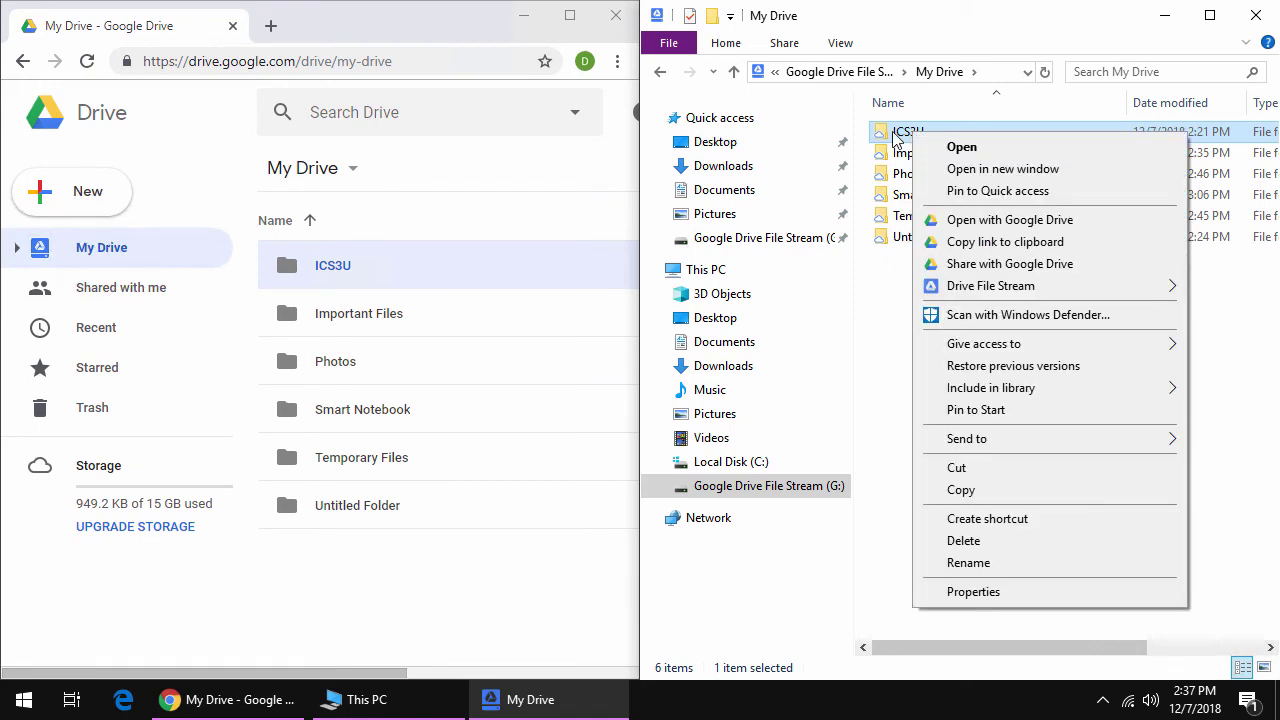
pyautogui.moveTo(950, 285)
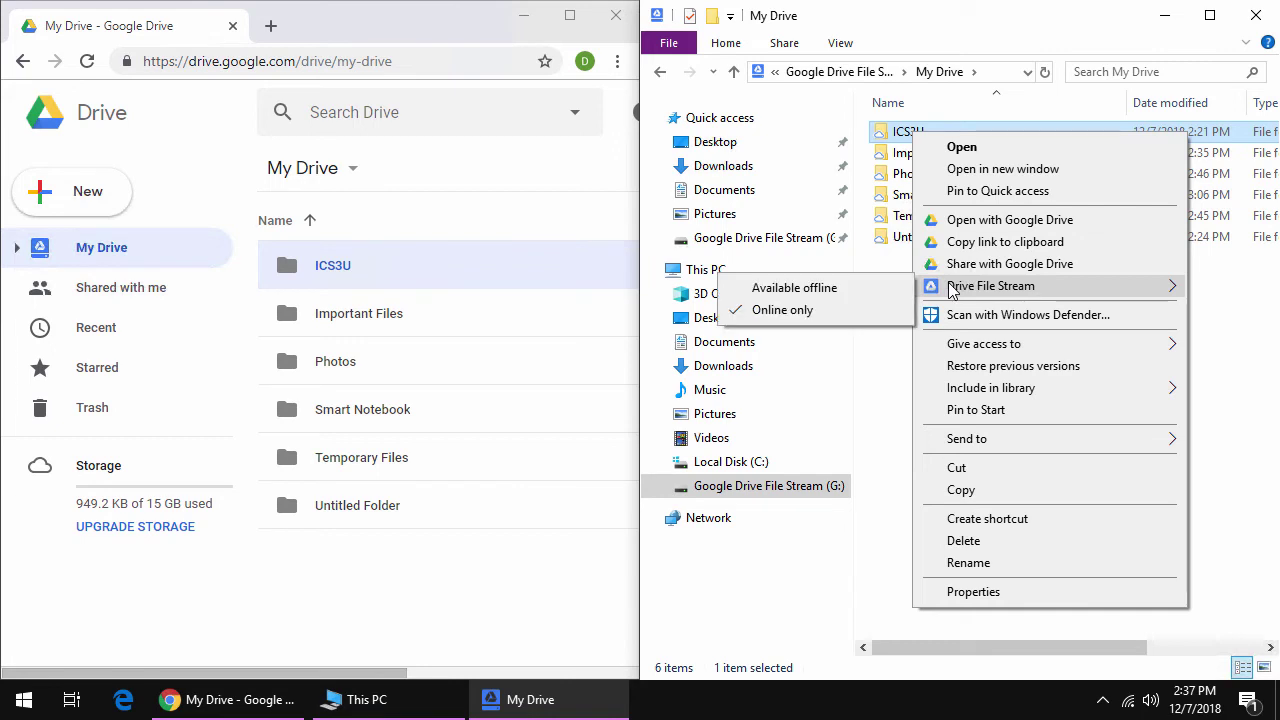
pyautogui.click(849, 290)
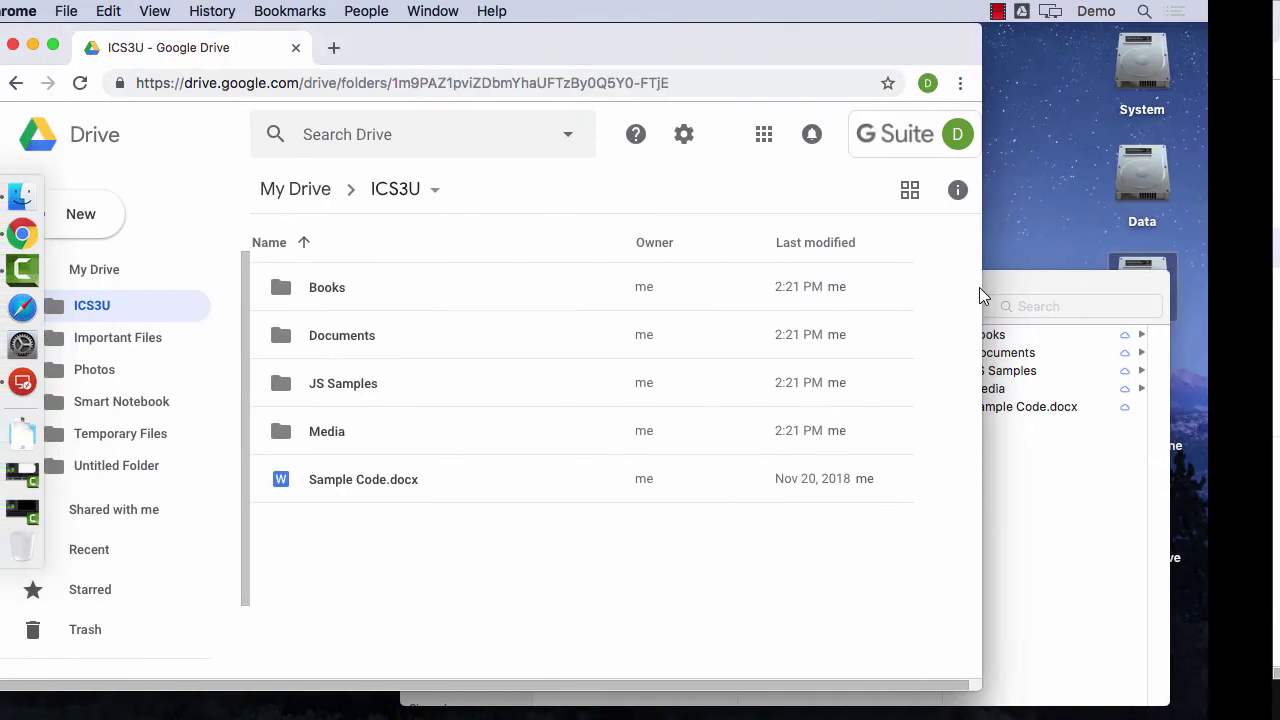
# - On the Mac, mark Finder's ICS3U folder as Available offline through Drive File Stream
pyautogui.hotkey('ctrl', 'Up')
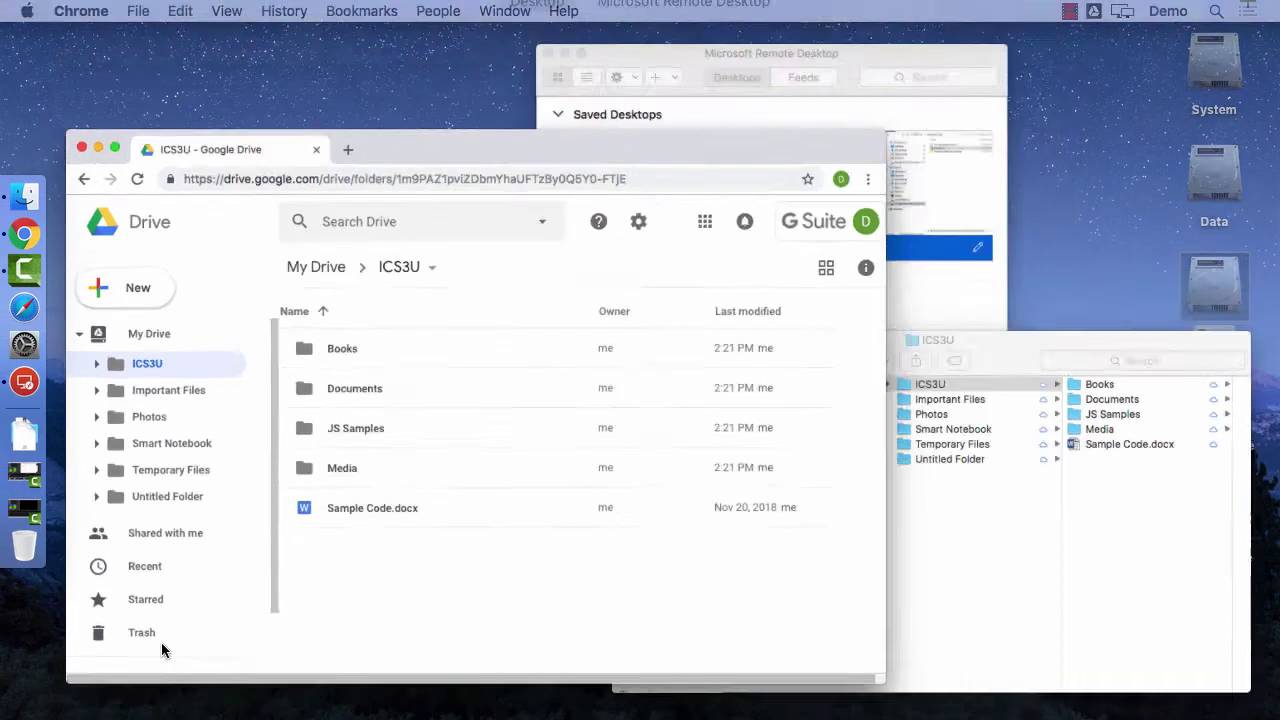
pyautogui.click(866, 432)
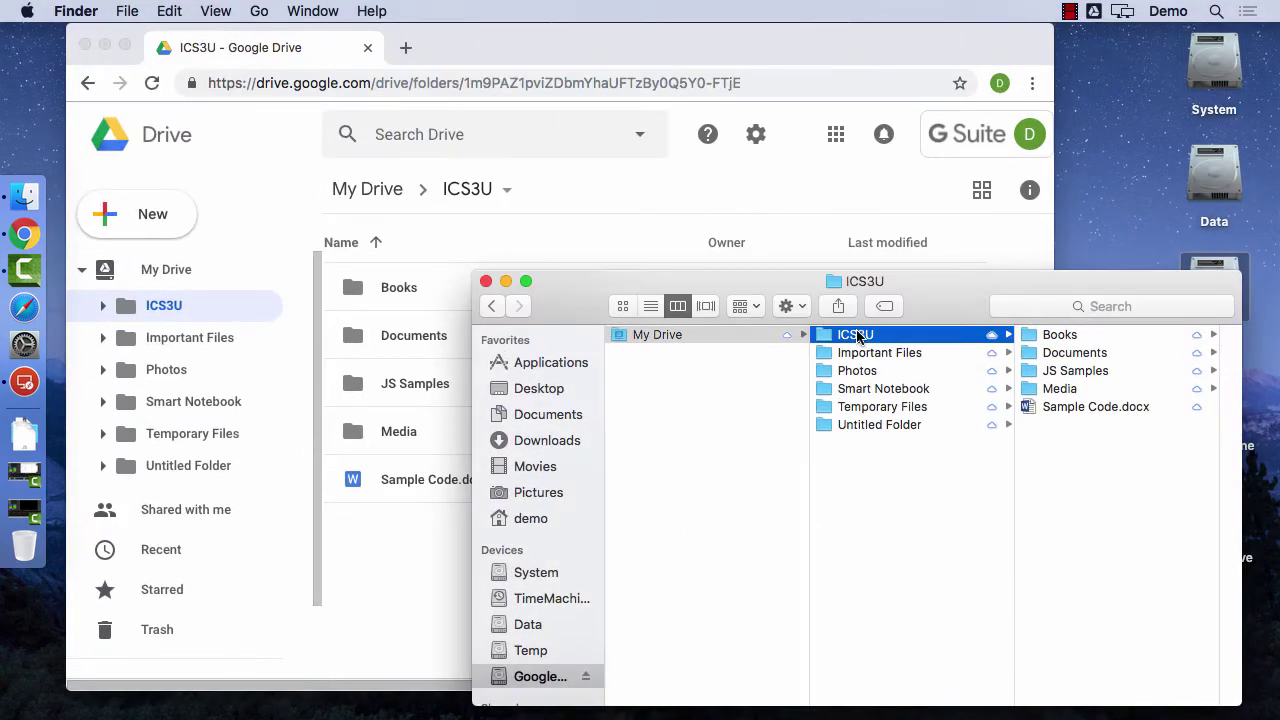
pyautogui.rightClick(850, 337)
pyautogui.moveTo(890, 310)
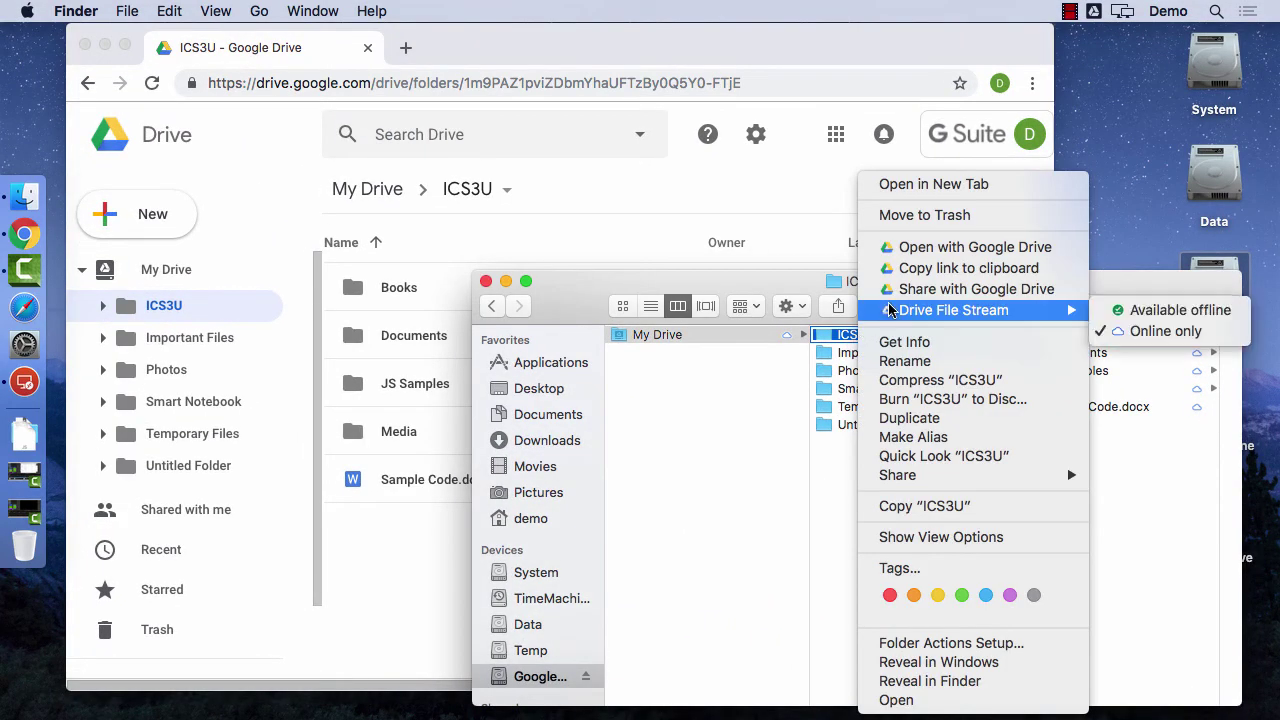
pyautogui.click(1139, 312)
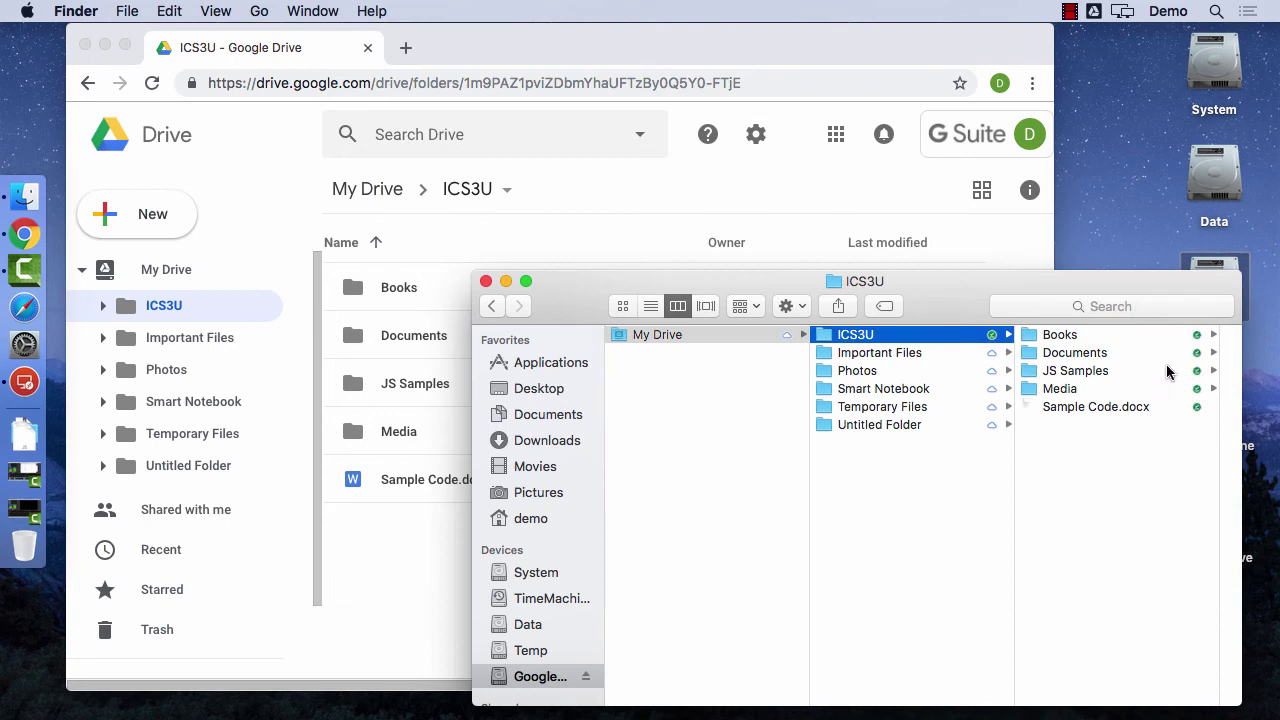
# - Rename Sample Code.docx to 'Sample Document' in Finder
pyautogui.click(1126, 410)
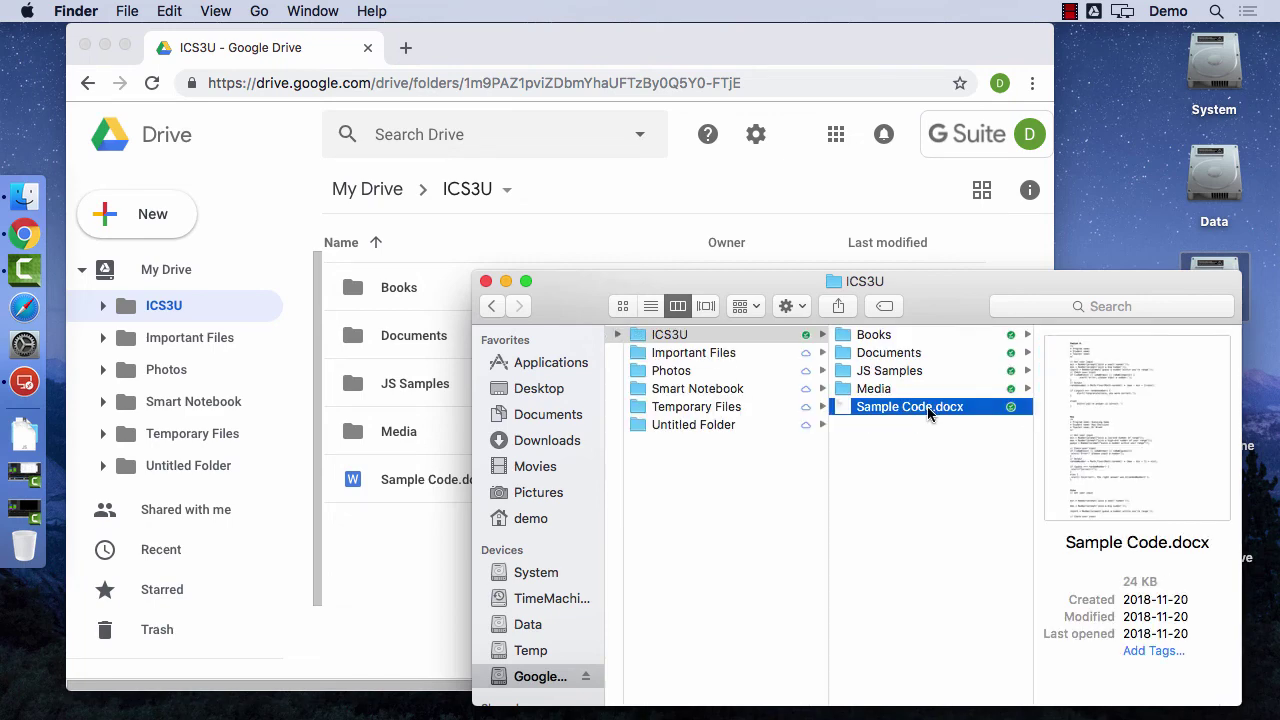
pyautogui.click(927, 415)
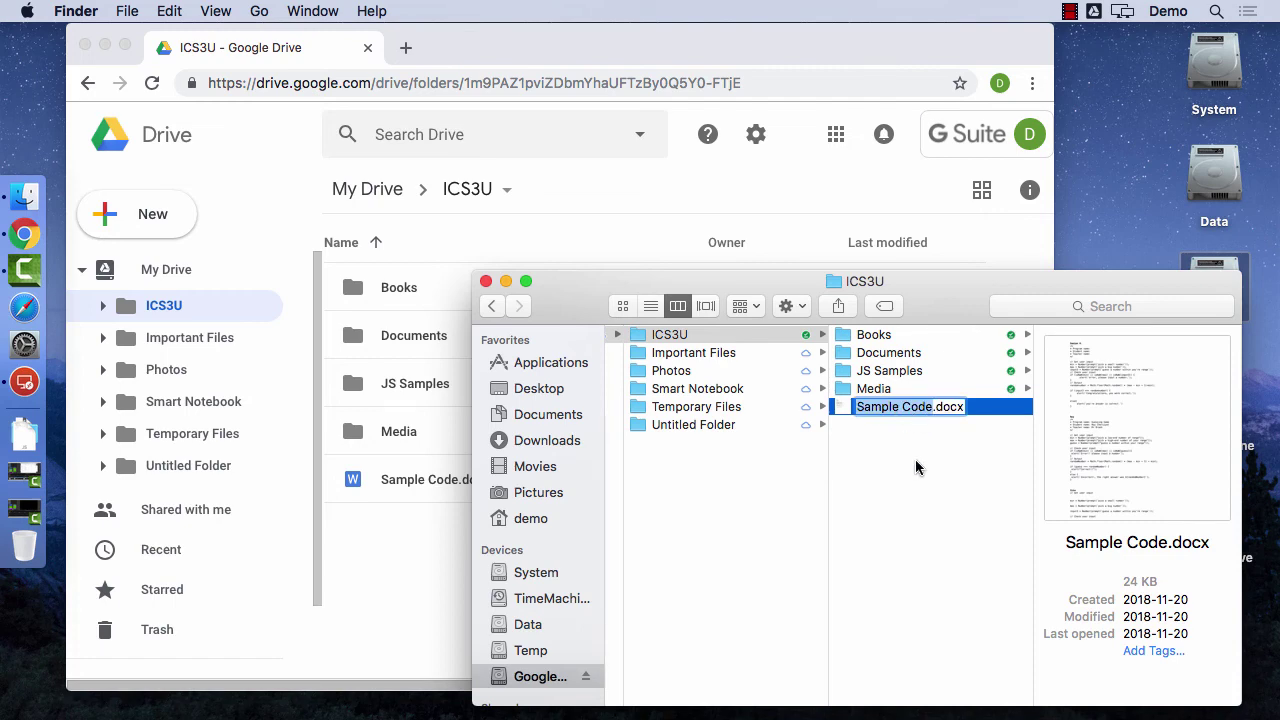
pyautogui.write('Sample ')
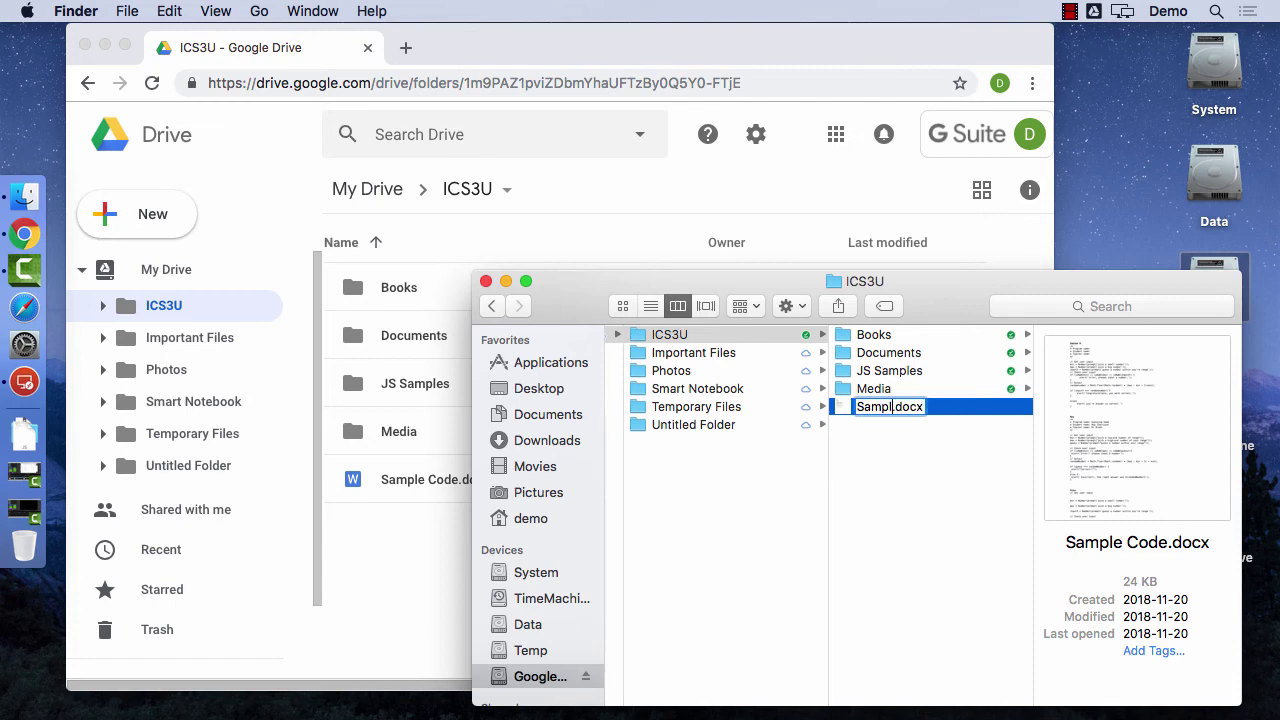
pyautogui.write('Document')
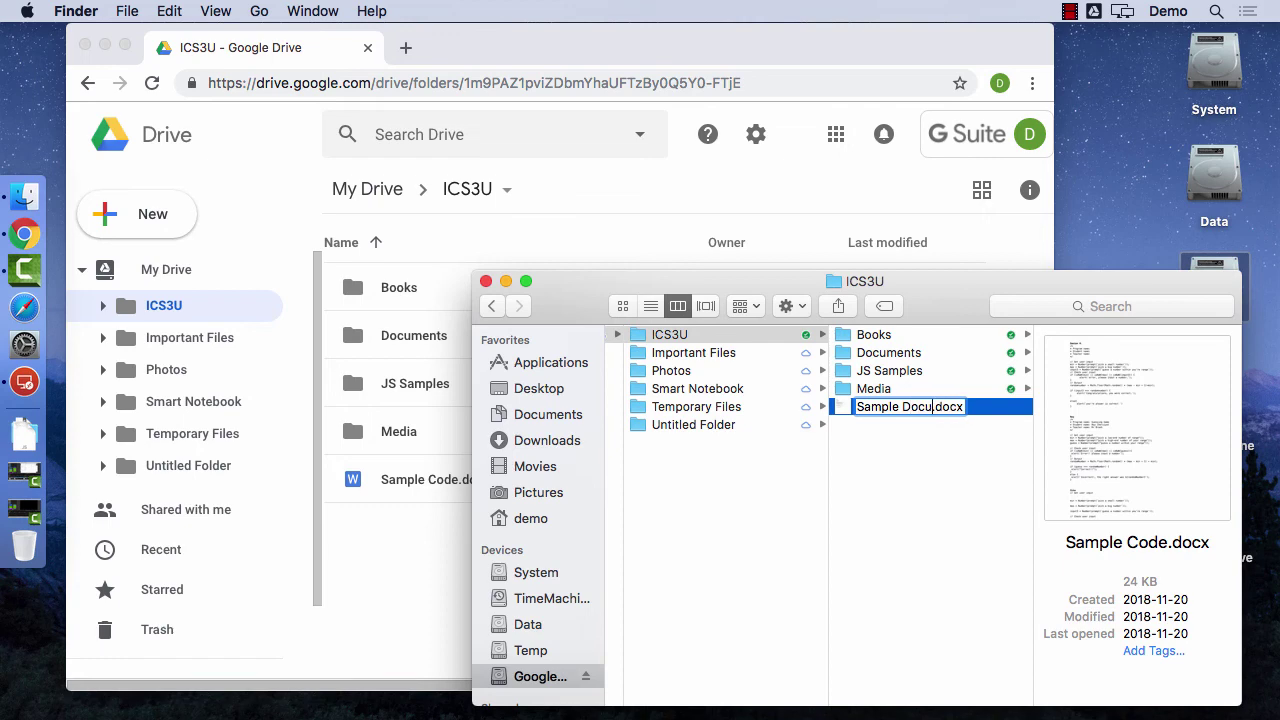
pyautogui.press('Return')
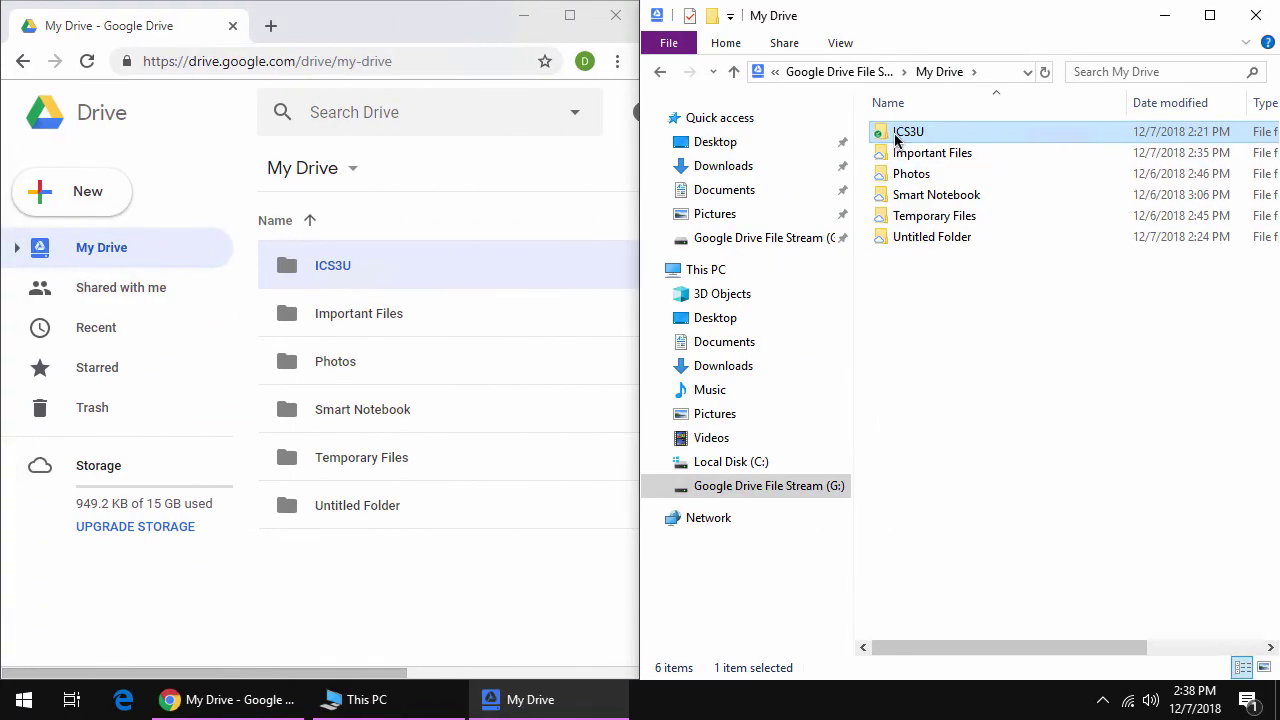
# - Open ICS3U in Explorer to see Sample Document.docx and check File Stream's sync status
pyautogui.doubleClick(893, 136)
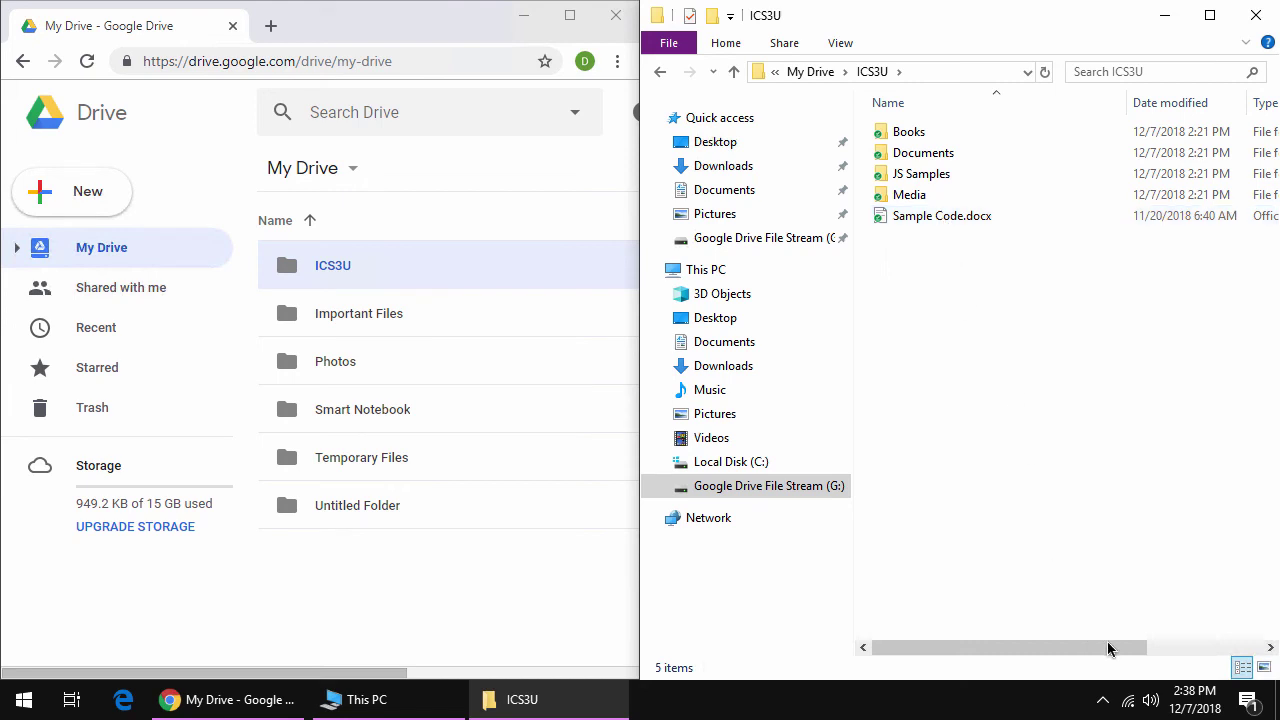
pyautogui.click(1102, 703)
pyautogui.click(1122, 660)
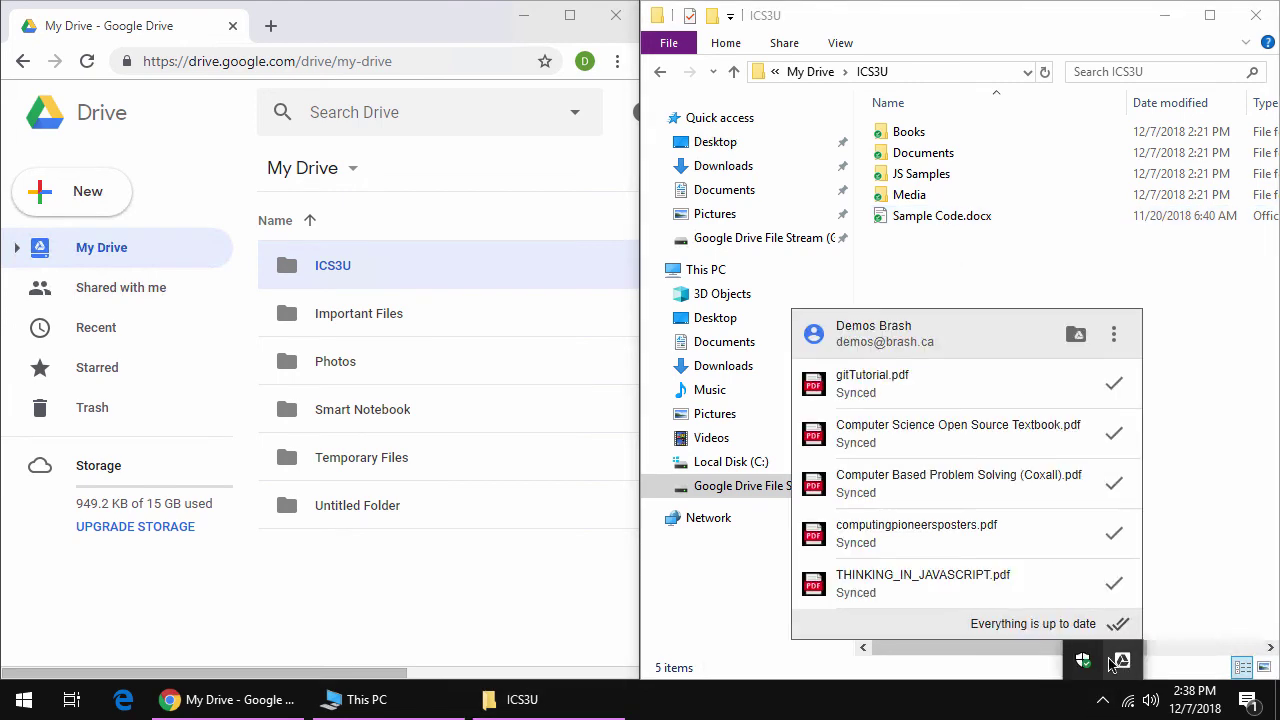
pyautogui.click(1230, 458)
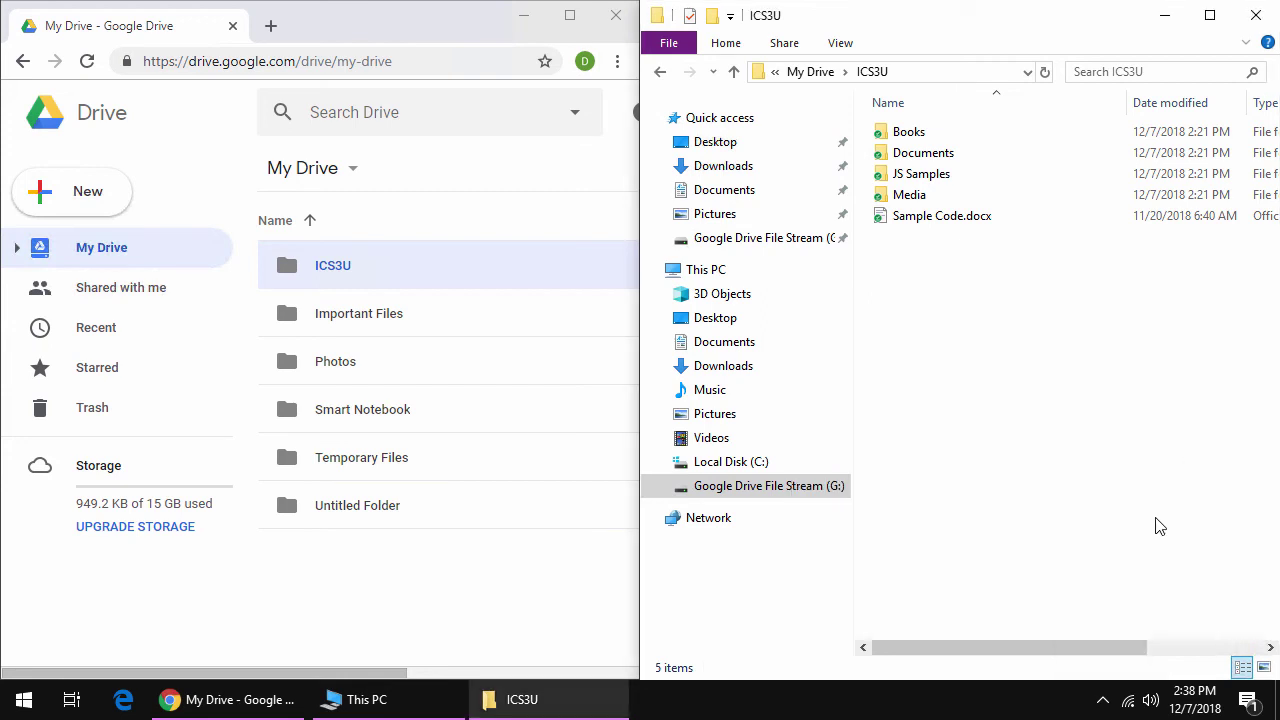
pyautogui.click(1102, 702)
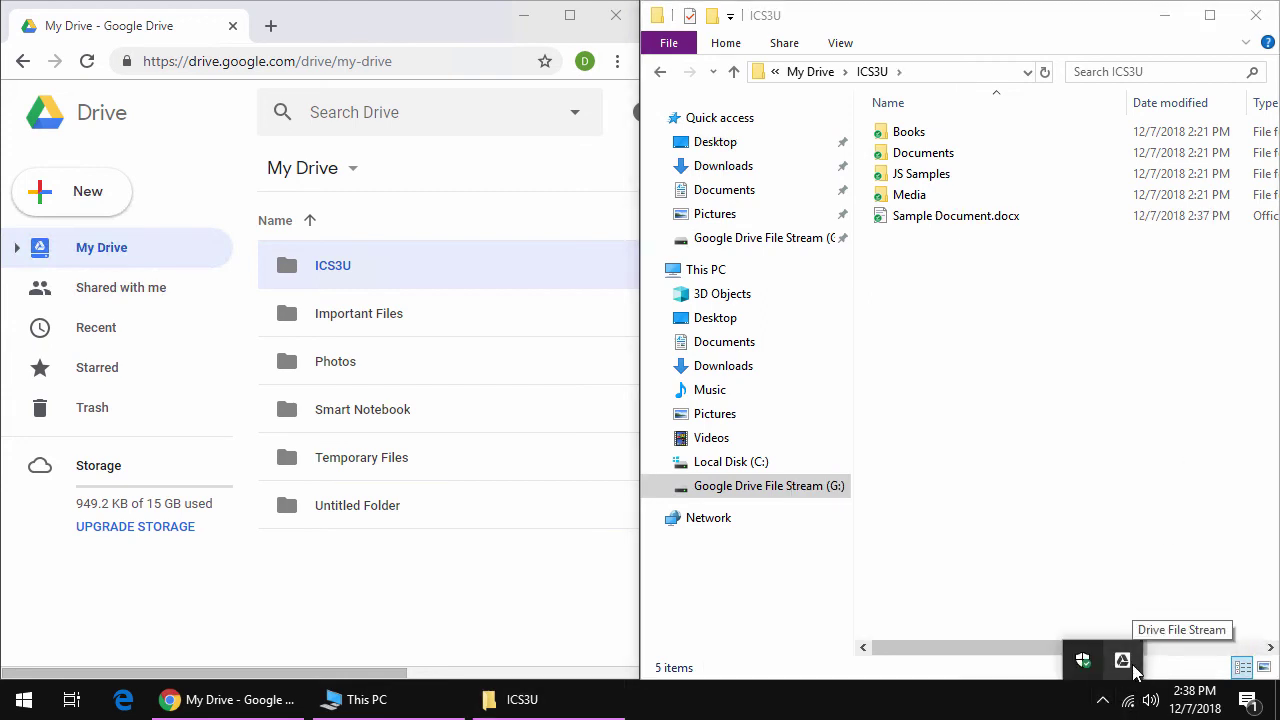
pyautogui.click(968, 378)
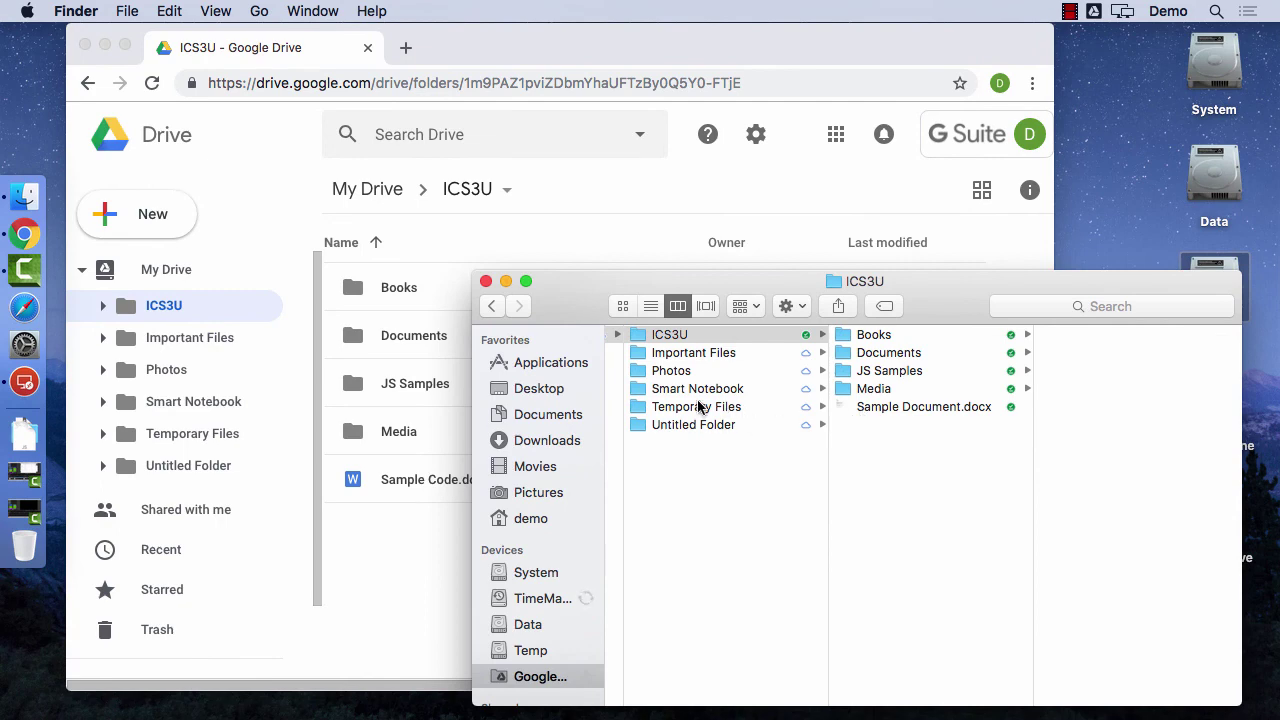
# - Show the Smart Notebook folder's notebook files in the Finder column view
pyautogui.click(697, 389)
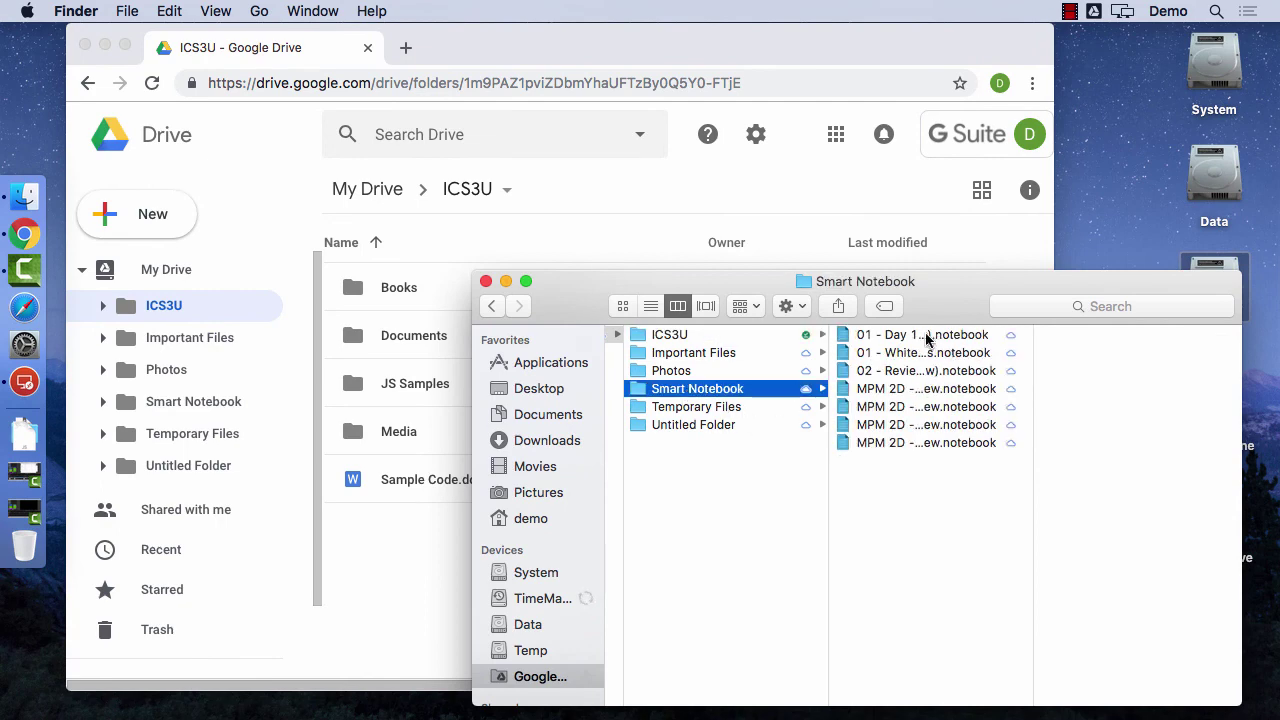